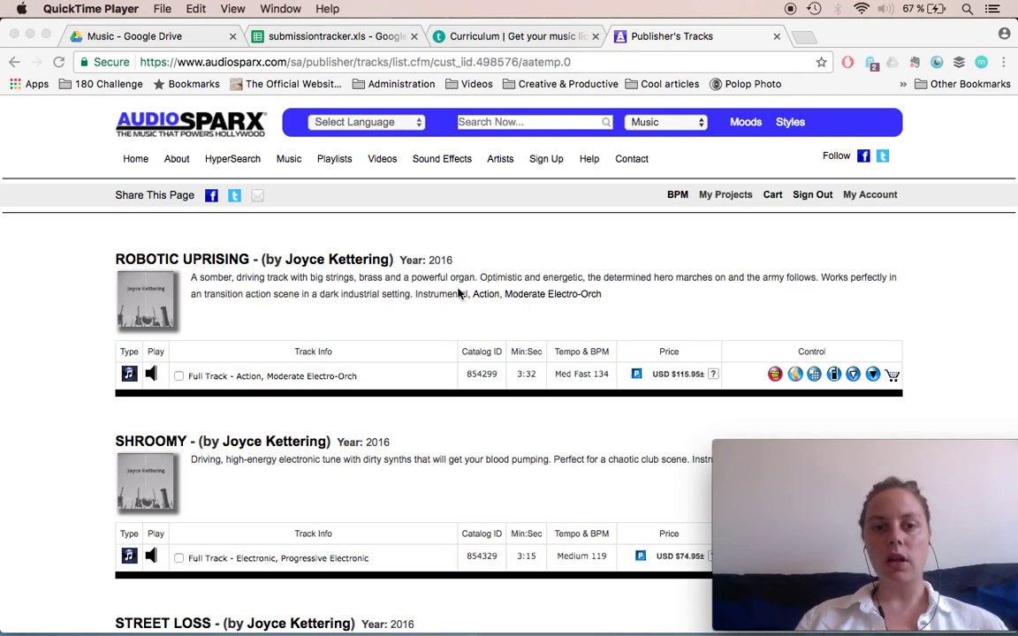
- Open the Robotic Uprising track for editing, and play the song at raised volume from the JoKe playlist in Spotify
left_click(776, 376)
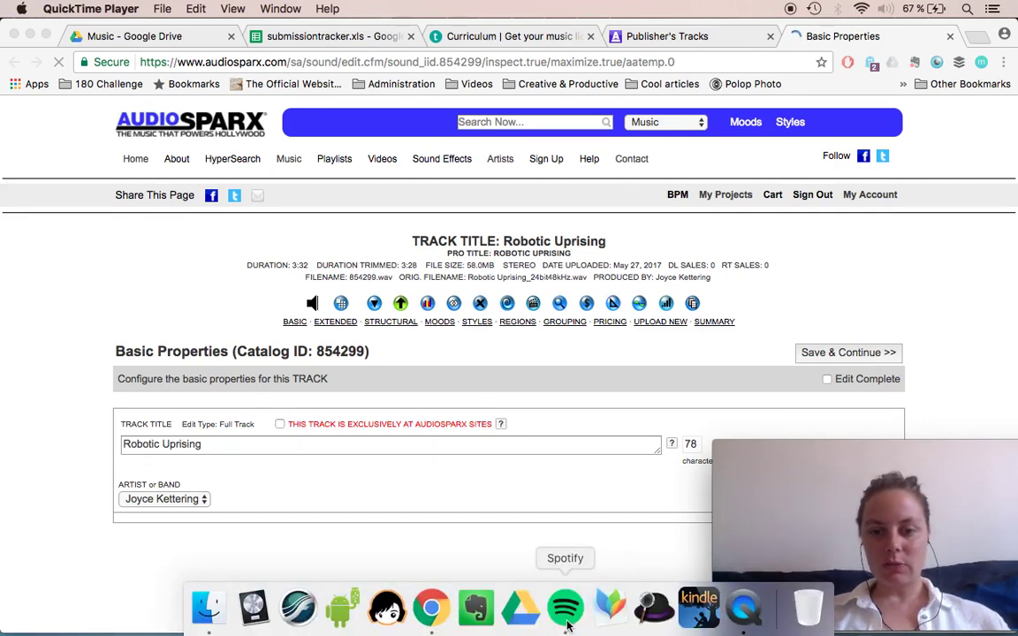
left_click(565, 608)
left_click(48, 505)
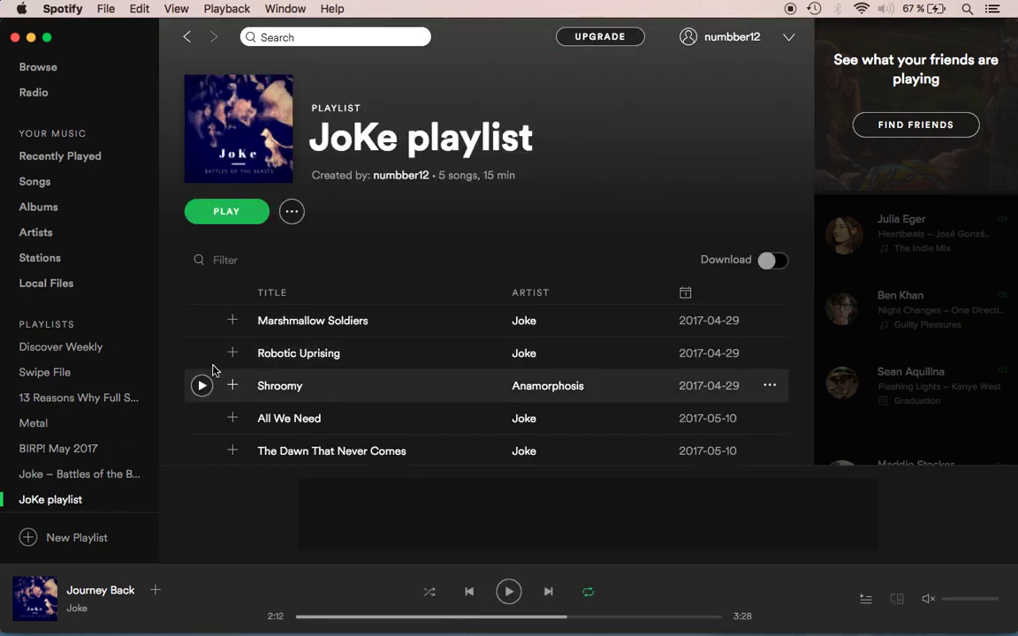
left_click(202, 354)
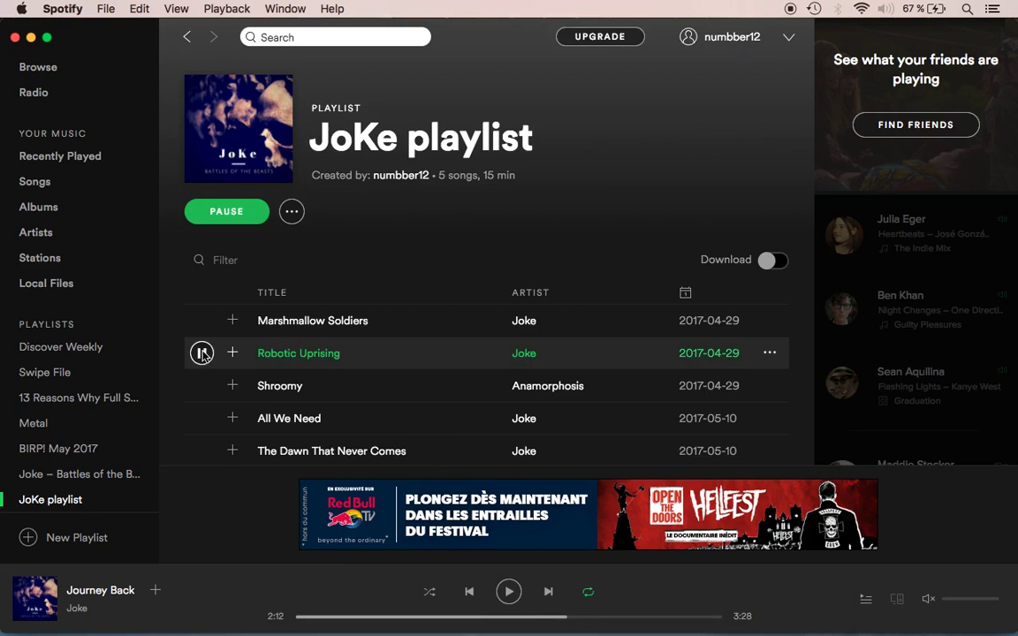
left_click_drag(936, 600, 973, 602)
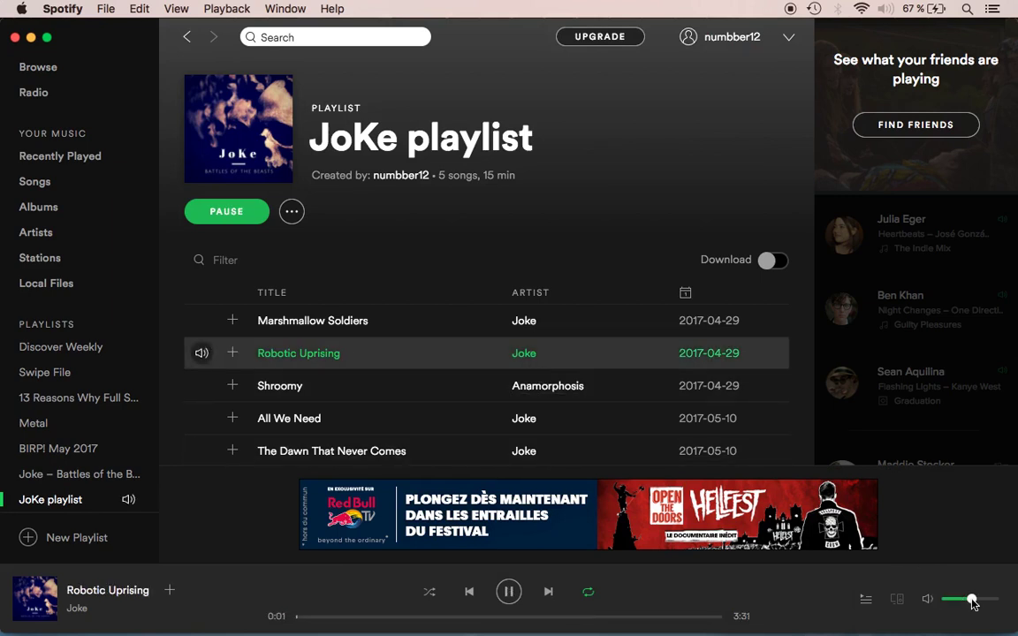
- Return to the track's Basic Properties page in Chrome and close the Configuration Inspector popup
key("super+Tab")
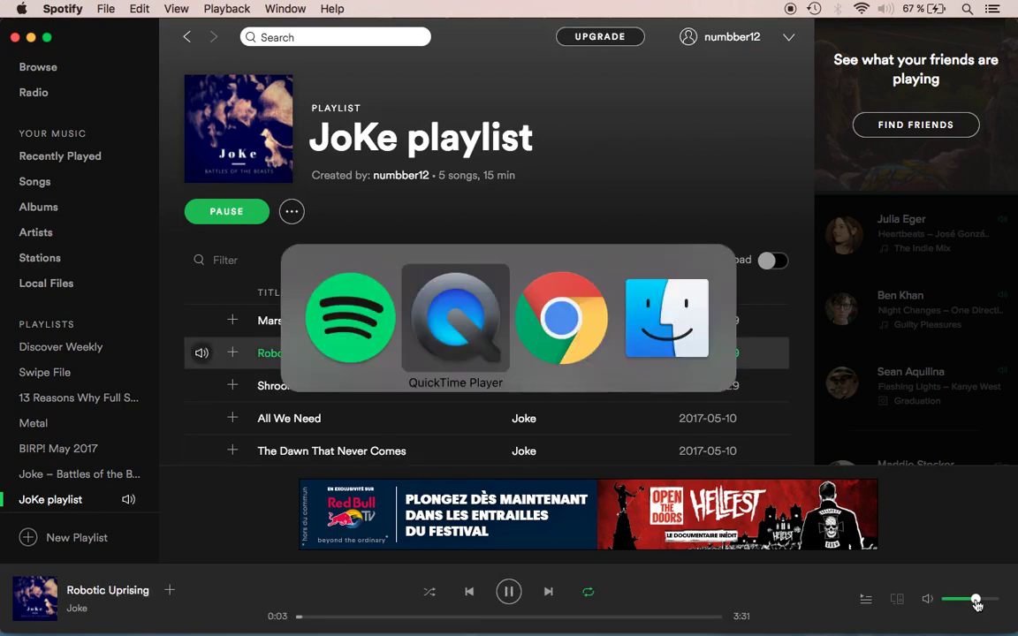
key("super+Tab")
key("super+Tab")
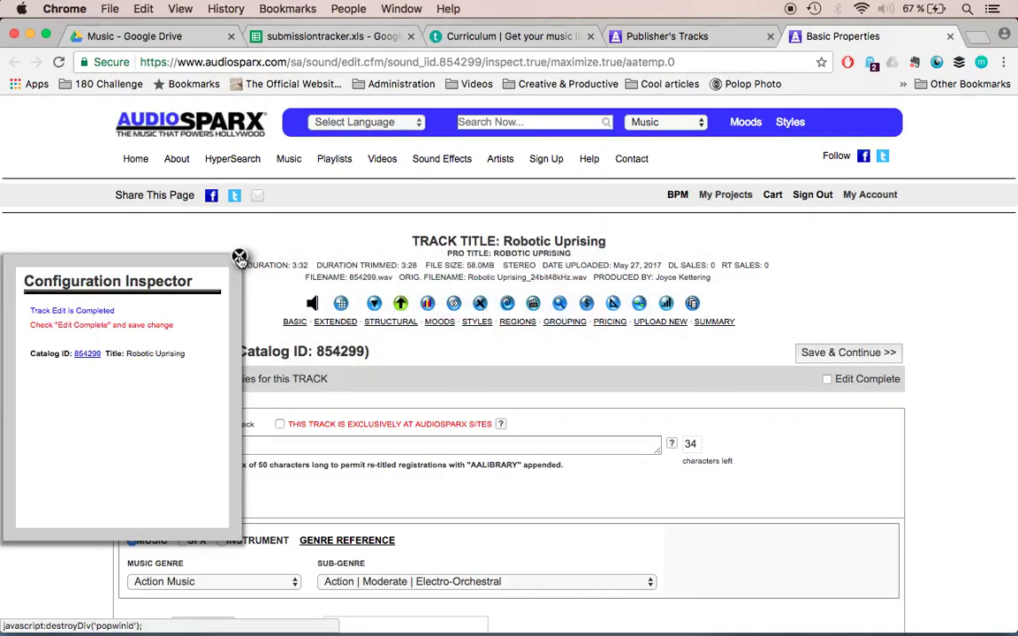
left_click(239, 258)
scroll(401, 389, "down", 5)
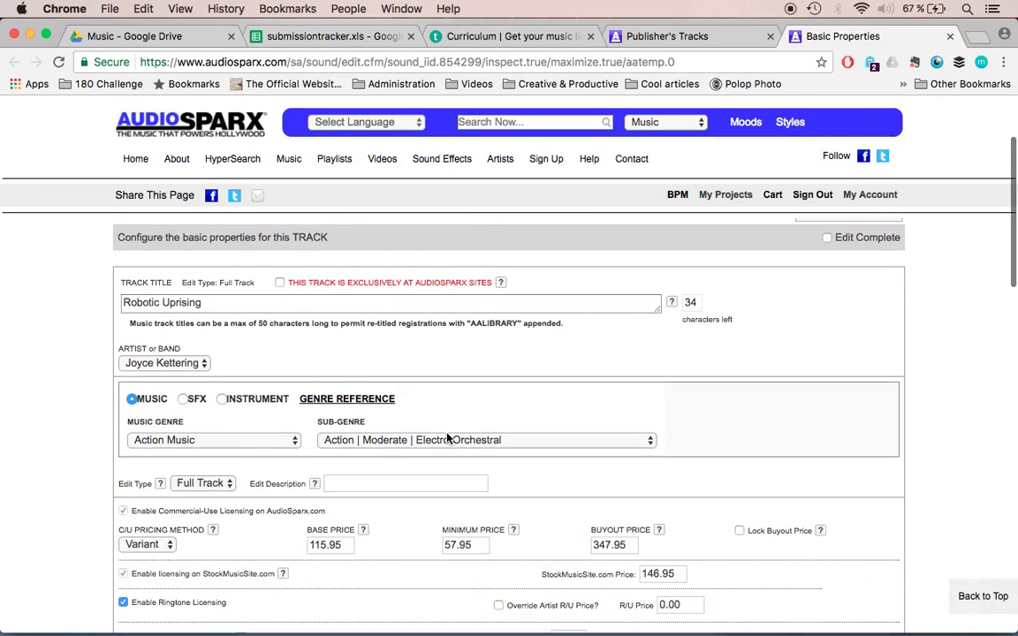
scroll(447, 433, "down", 3)
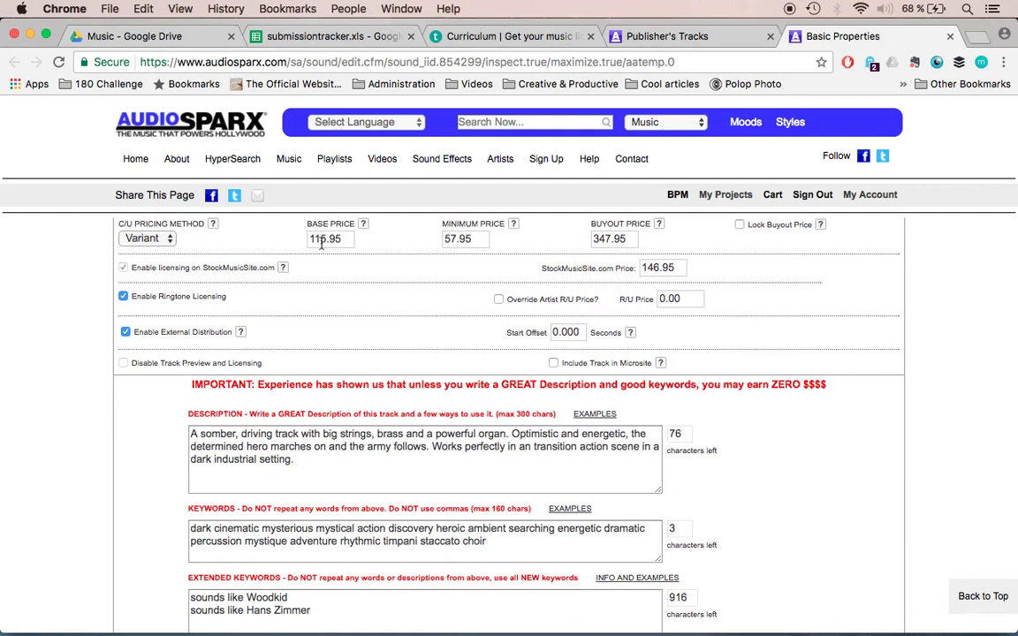
- Go to the Tracks sheet of the submissiontracker.xls spreadsheet and select the Robotic Uprising (007) entry
left_click(332, 36)
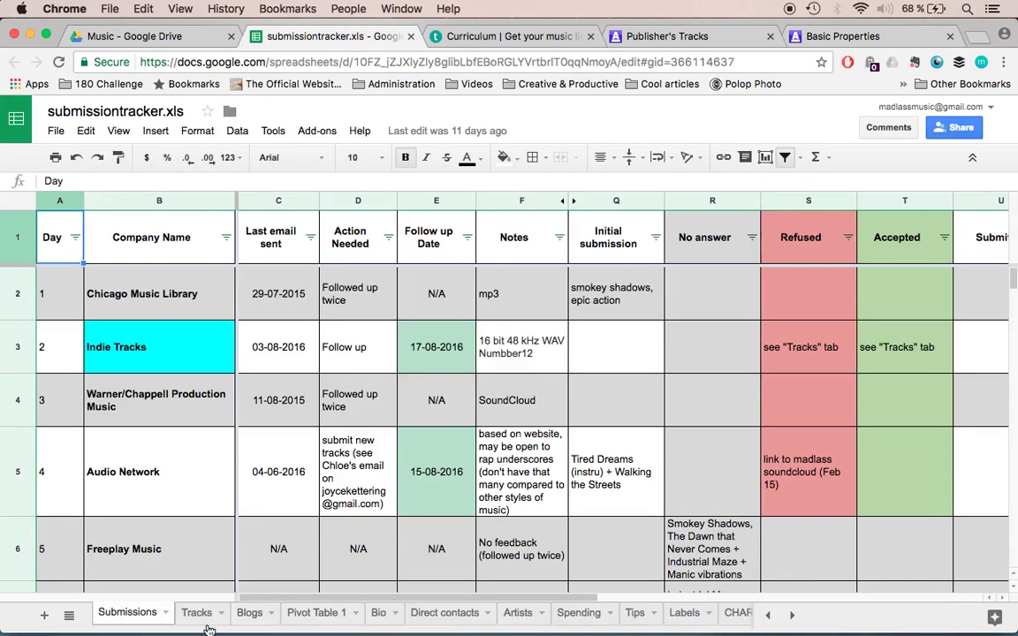
left_click(198, 613)
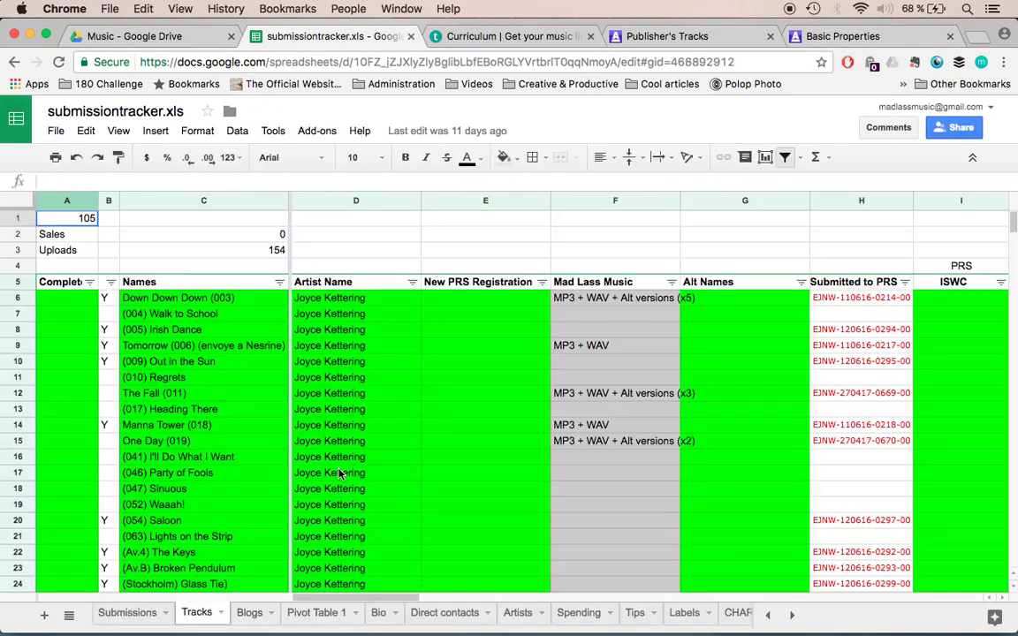
scroll(244, 423, "down", 10)
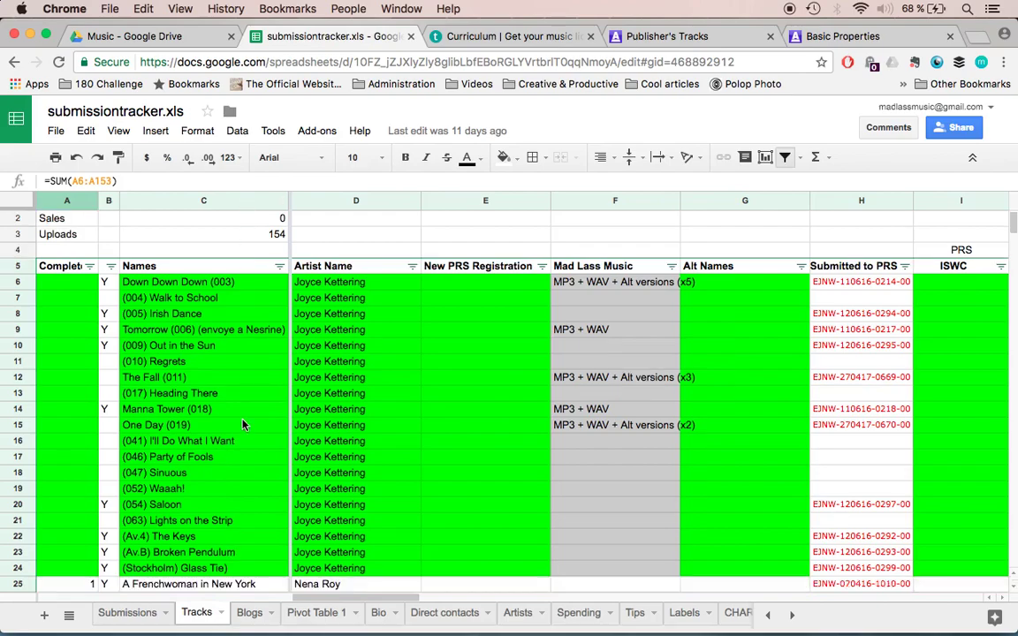
scroll(244, 426, "down", 8)
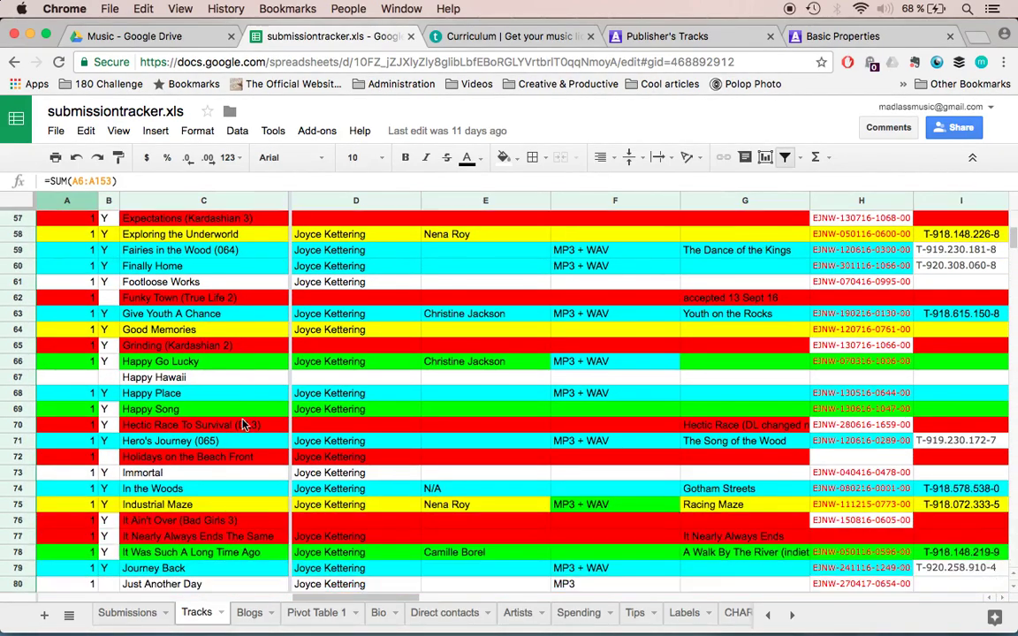
scroll(244, 425, "down", 5)
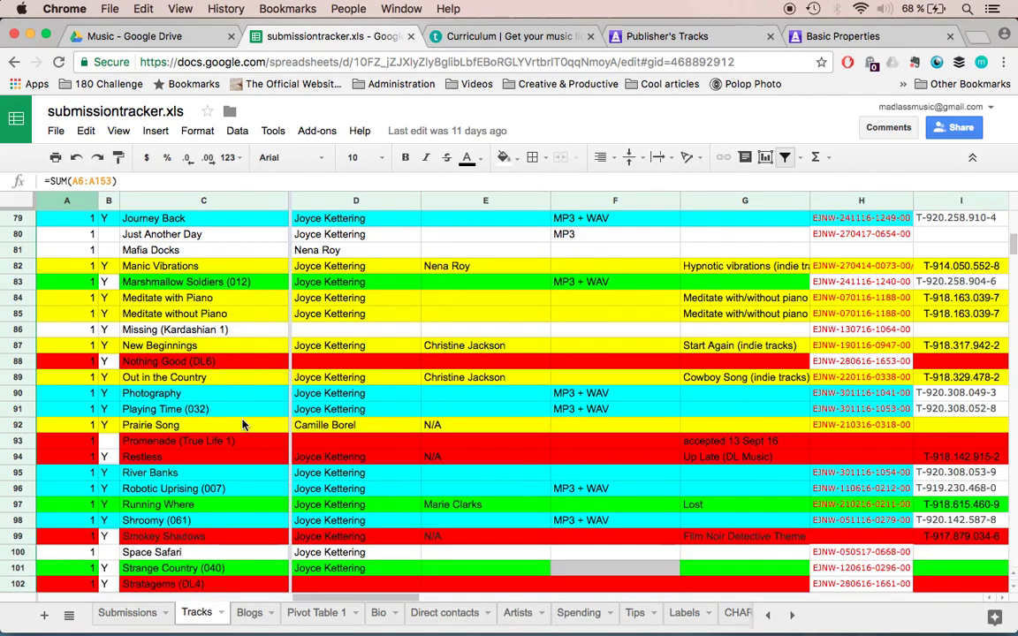
left_click(221, 488)
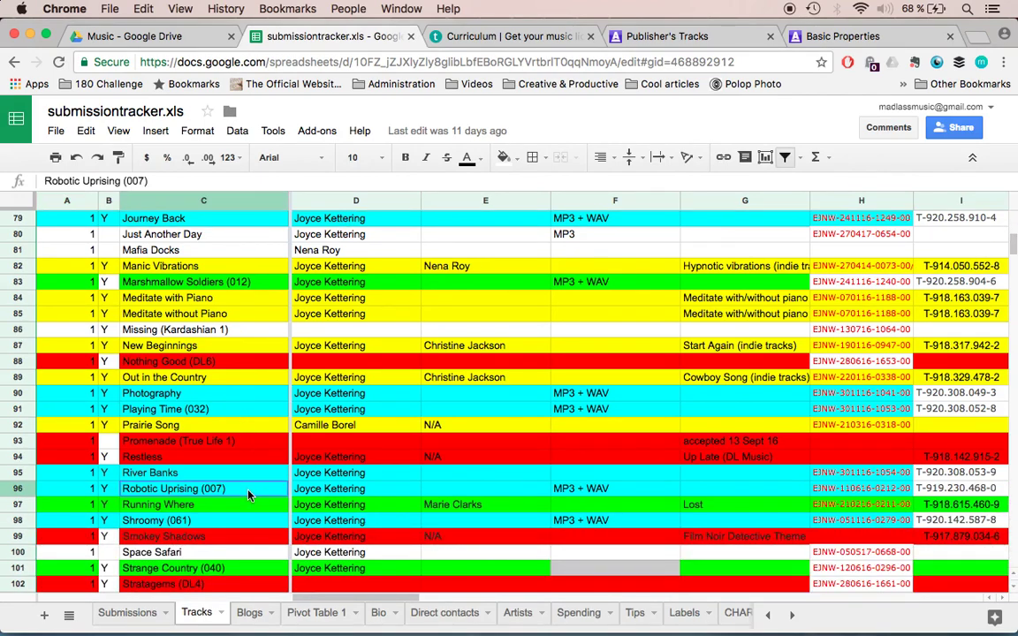
- Examine the description stored in the spreadsheet's Robotic Uprising row
key("Right")
key("Right")
key("Right")
key("Right")
key("Right")
key("Right")
key("Right")
key("Right")
key("Right")
key("Right")
key("Right")
key("Right")
key("Right")
key("Right")
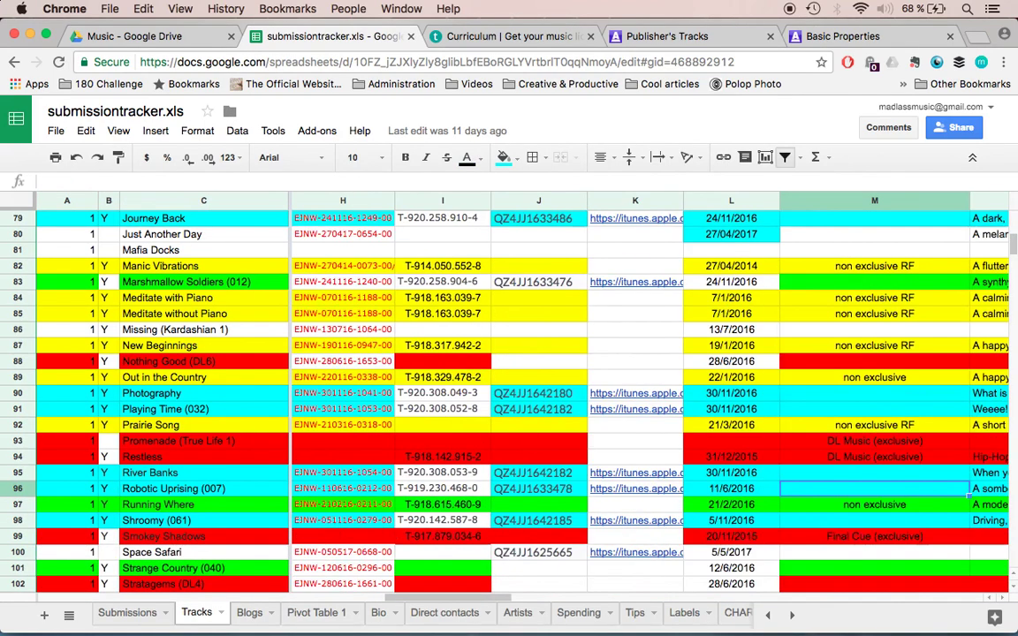
key("Left")
key("Left")
key("Left")
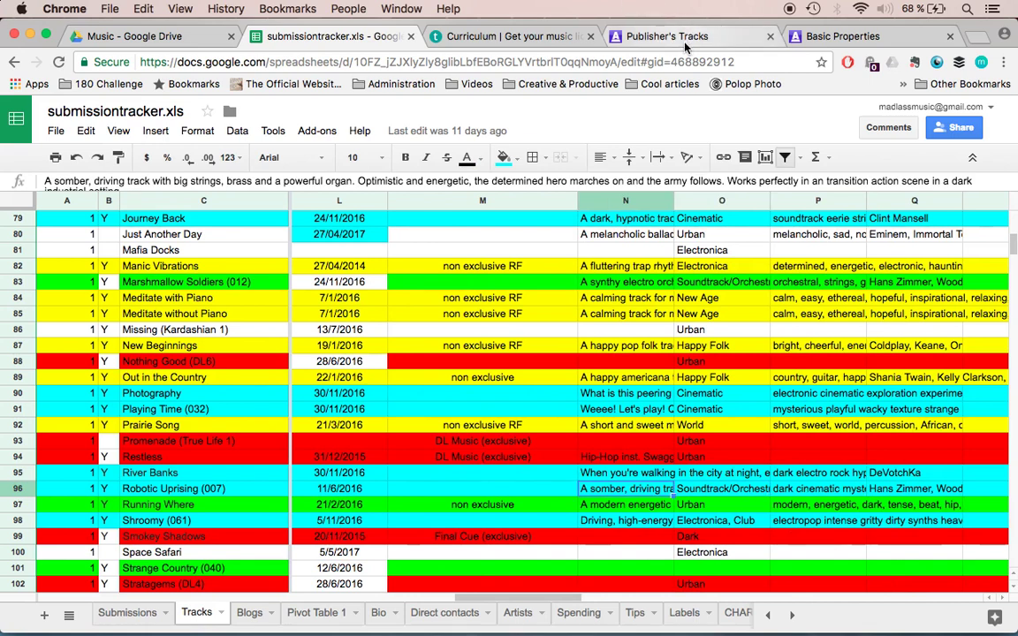
- On the track's Basic Properties page, insert "BIG, POWERFUL, SCARY" at the very start of the description
left_click(831, 38)
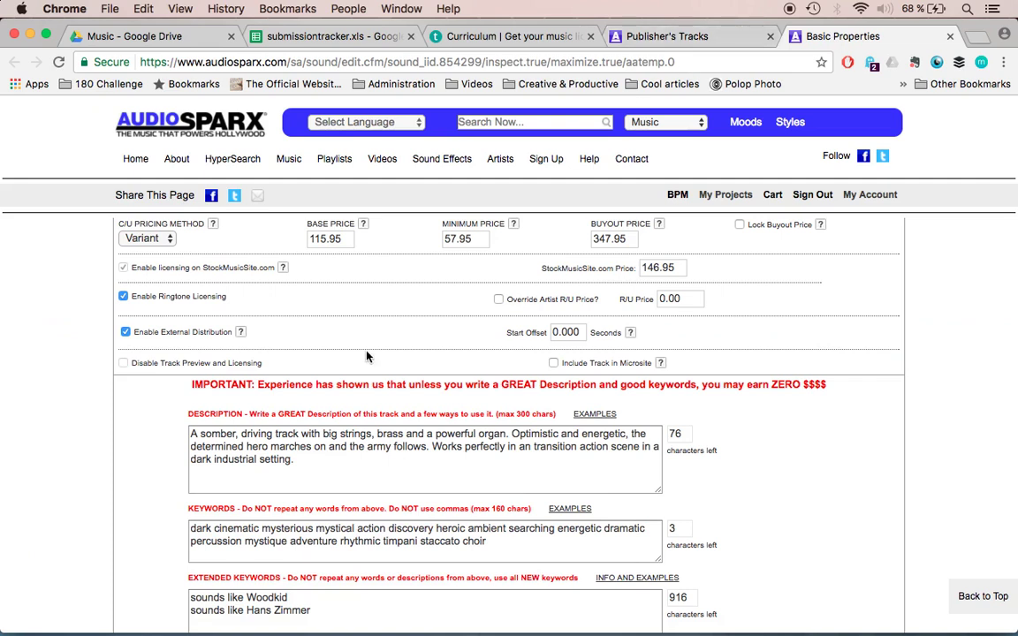
left_click(192, 435)
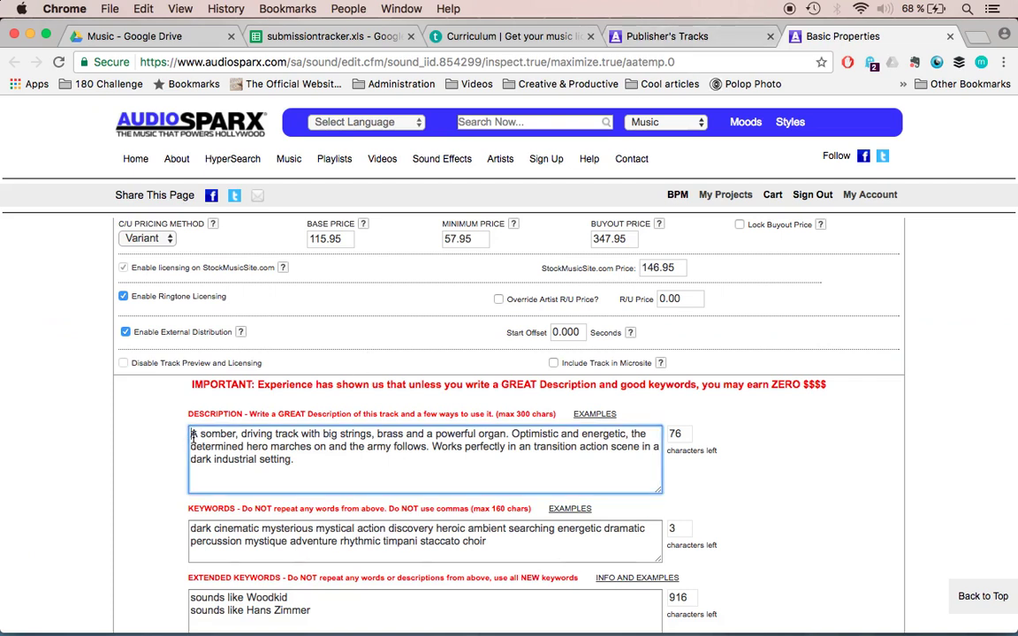
type("BIG, P")
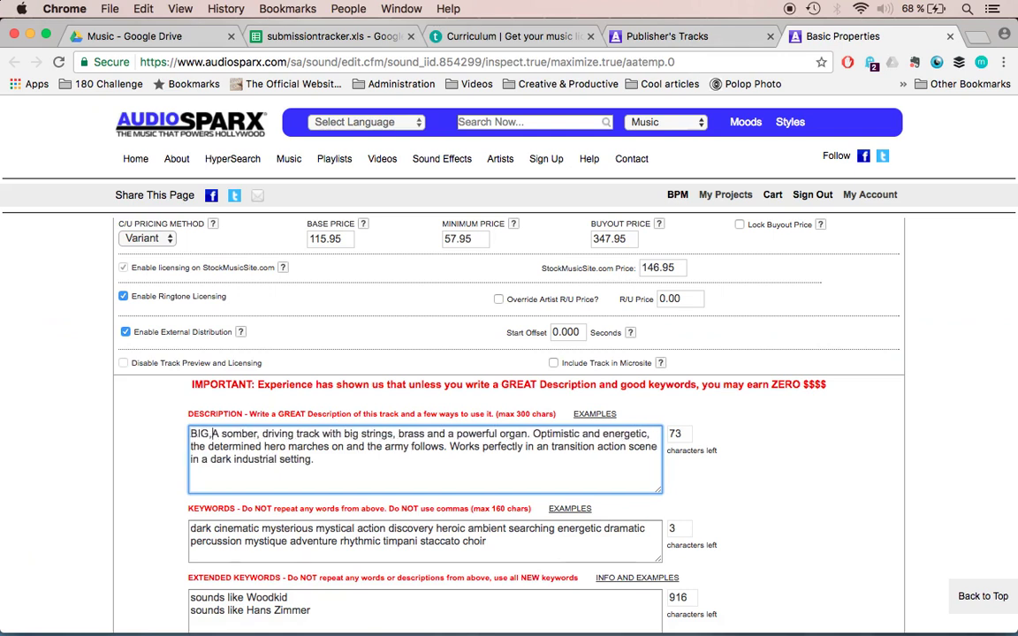
type("OWERFUL,")
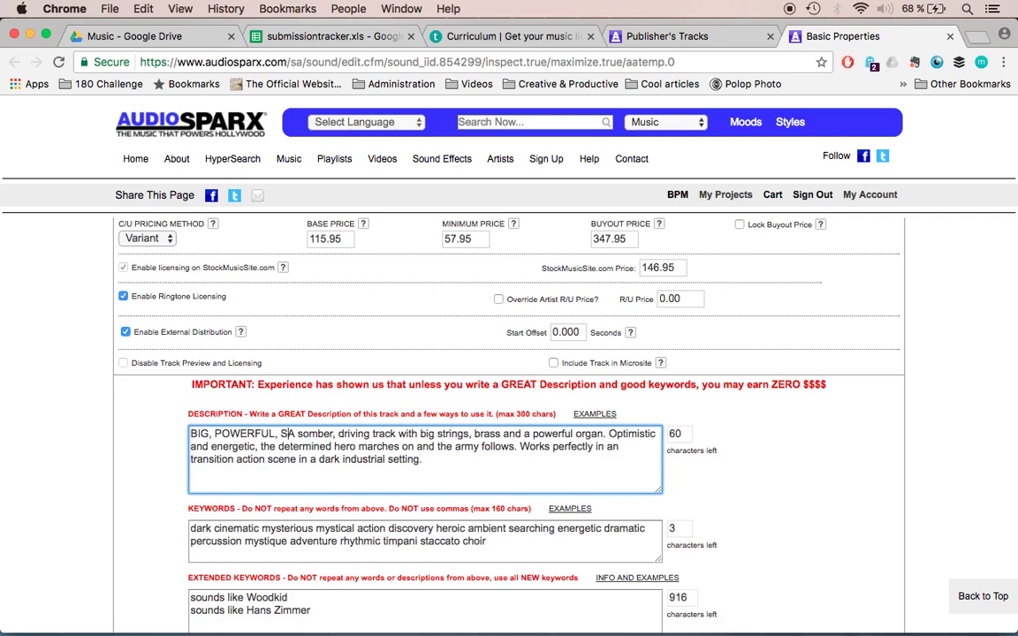
type(" SCARY")
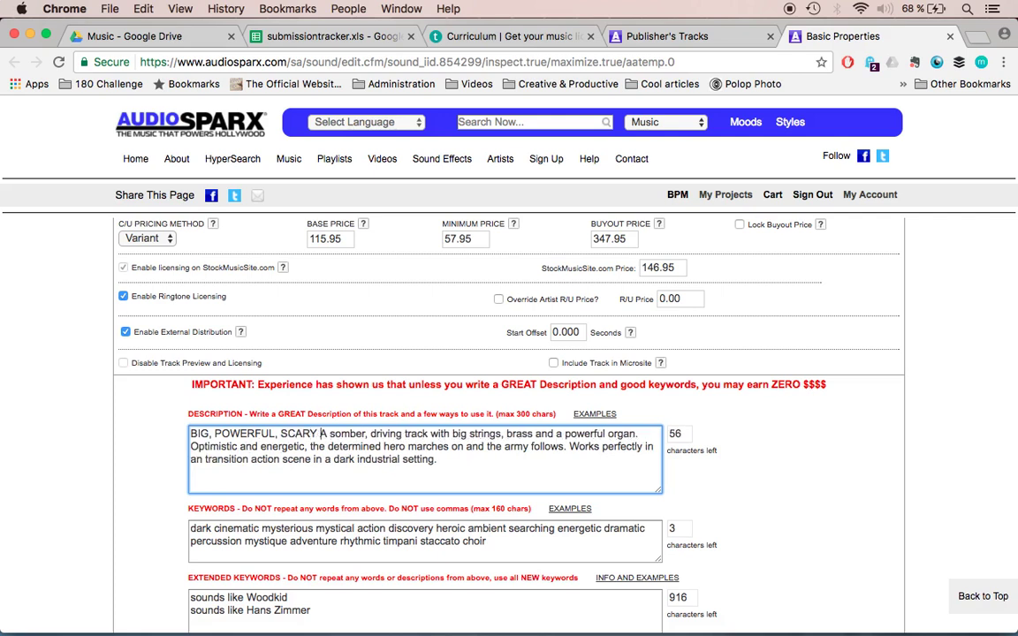
- Change the end of the description's capitalized opening from ", SCARY" to "& SPOOKY."
key("BackSpace")
key("BackSpace")
key("BackSpace")
key("BackSpace")
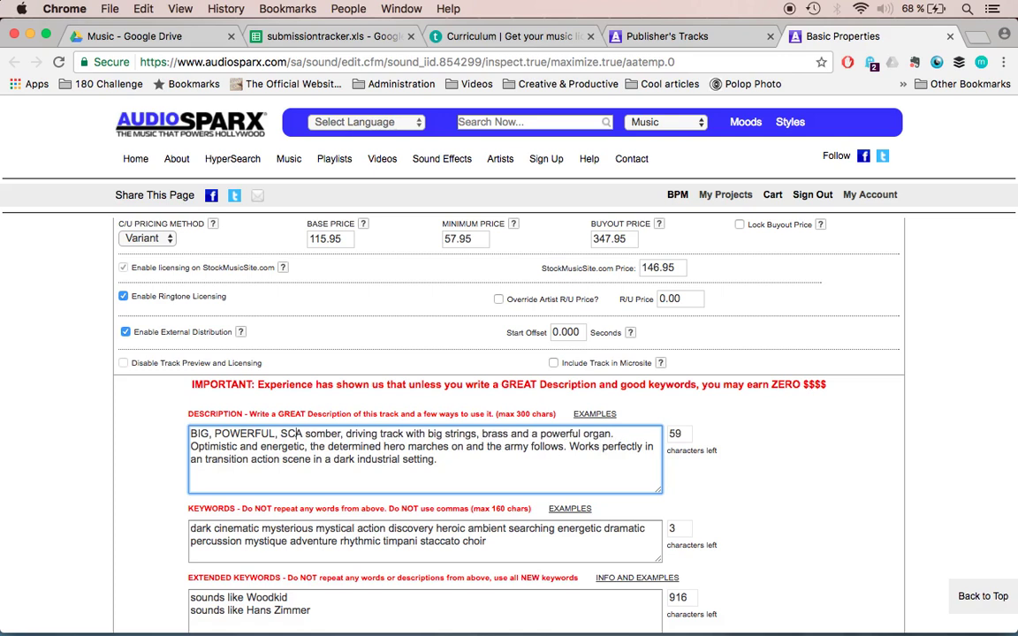
key("BackSpace")
key("BackSpace")
key("BackSpace")
key("BackSpace")
type("& SPOO")
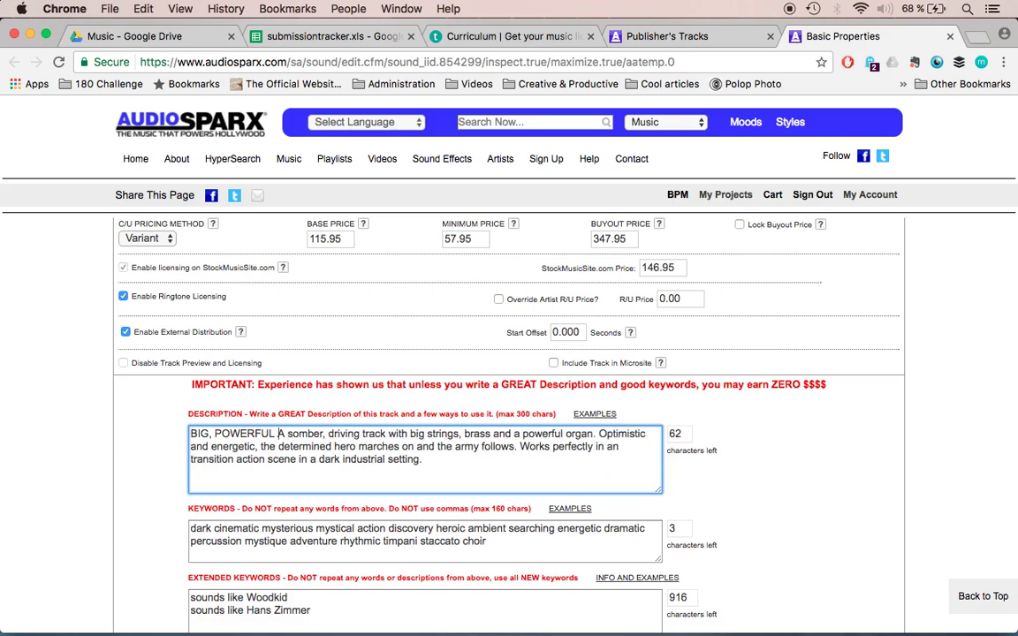
type("KU")
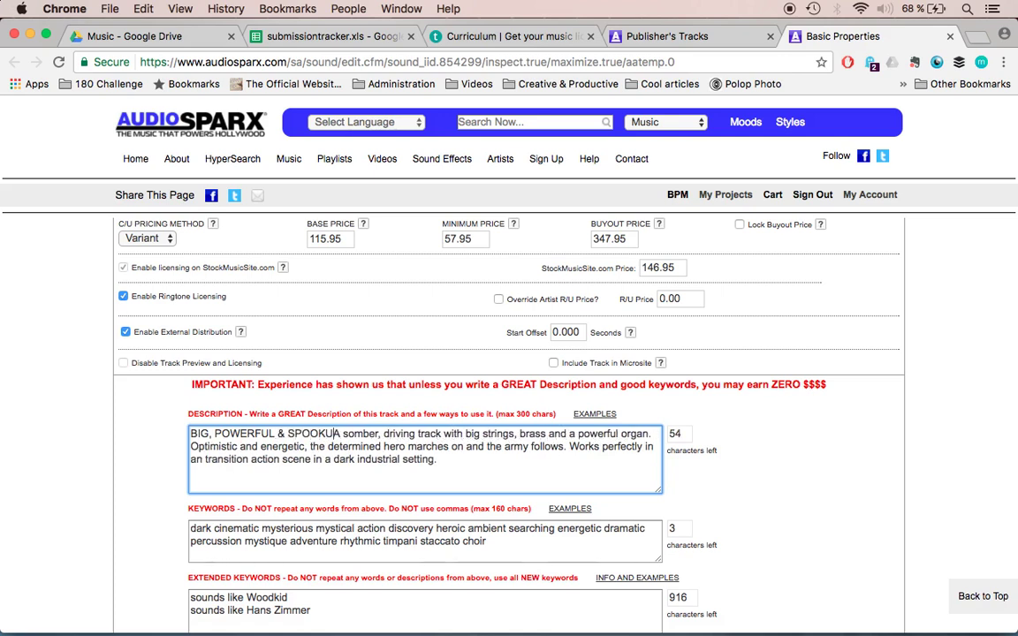
key("BackSpace")
type("Y.")
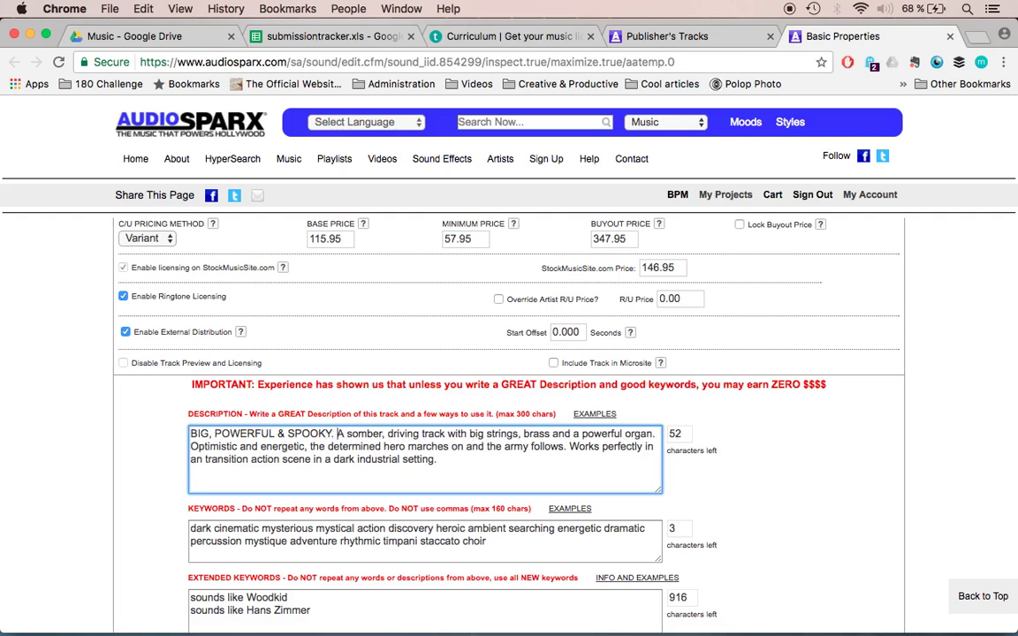
- Replace the "A" before "somber, driving track" in the description with "This is a"
key("BackSpace")
type("This is a")
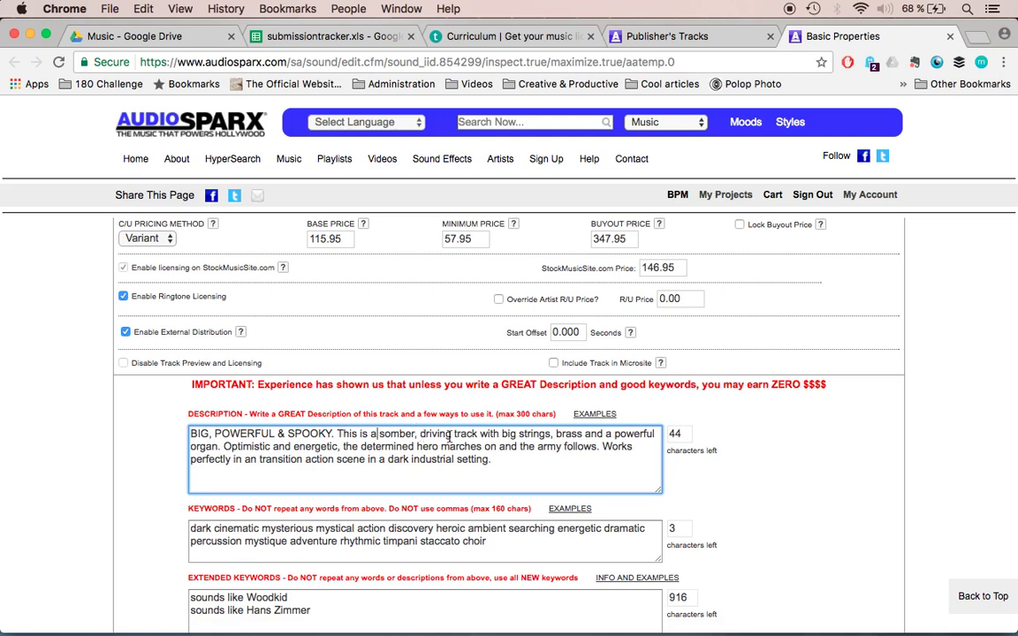
left_click(340, 447)
type(",")
- Insert "Think Batman" between "SPOOKY." and "This is a somber" in the description
left_click(336, 434)
type("Think Ba")
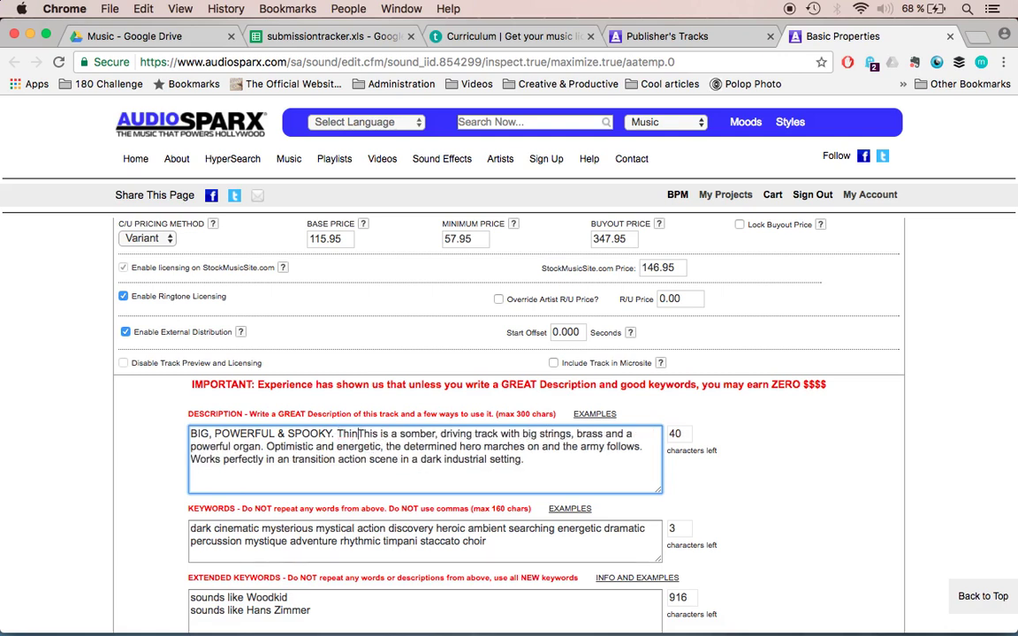
type("tman in")
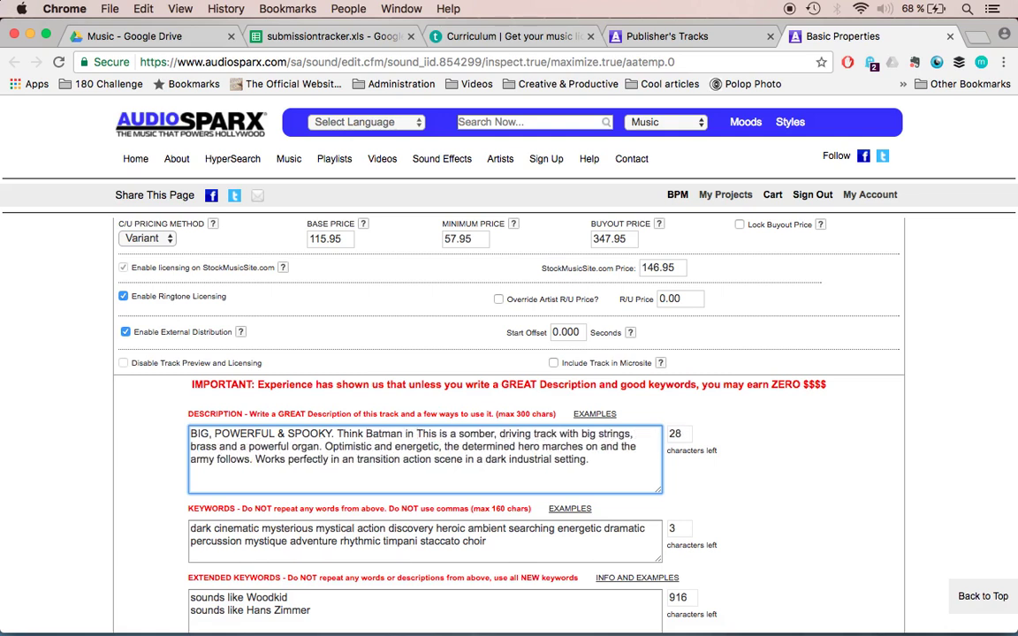
key("BackSpace")
key("BackSpace")
key("BackSpace")
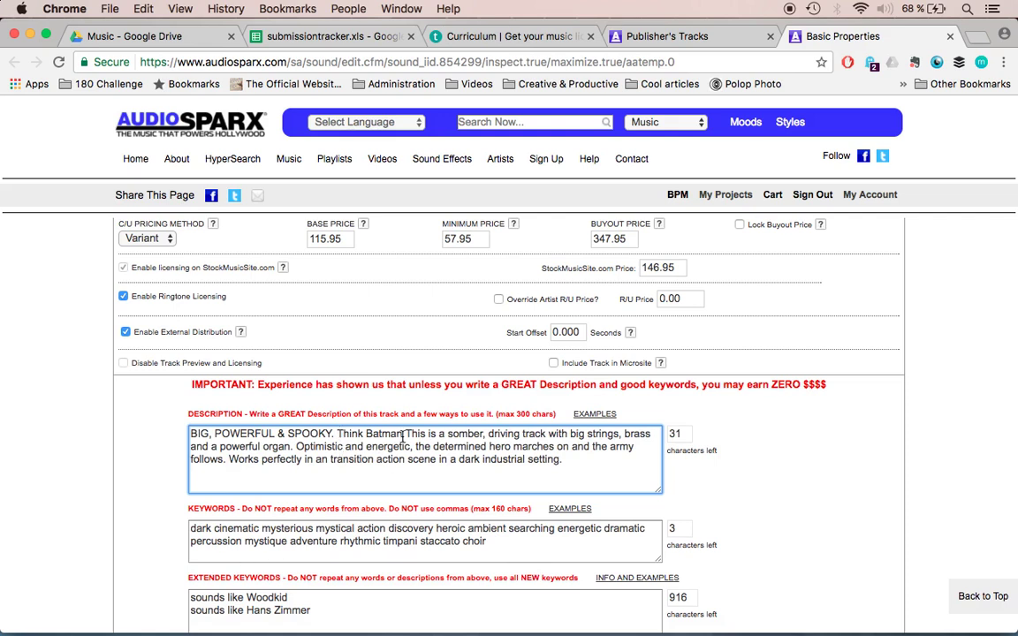
- Replace "Batman" in the description with "hide & seek in Gotham City."
left_click_drag(403, 435, 369, 435)
type("hide")
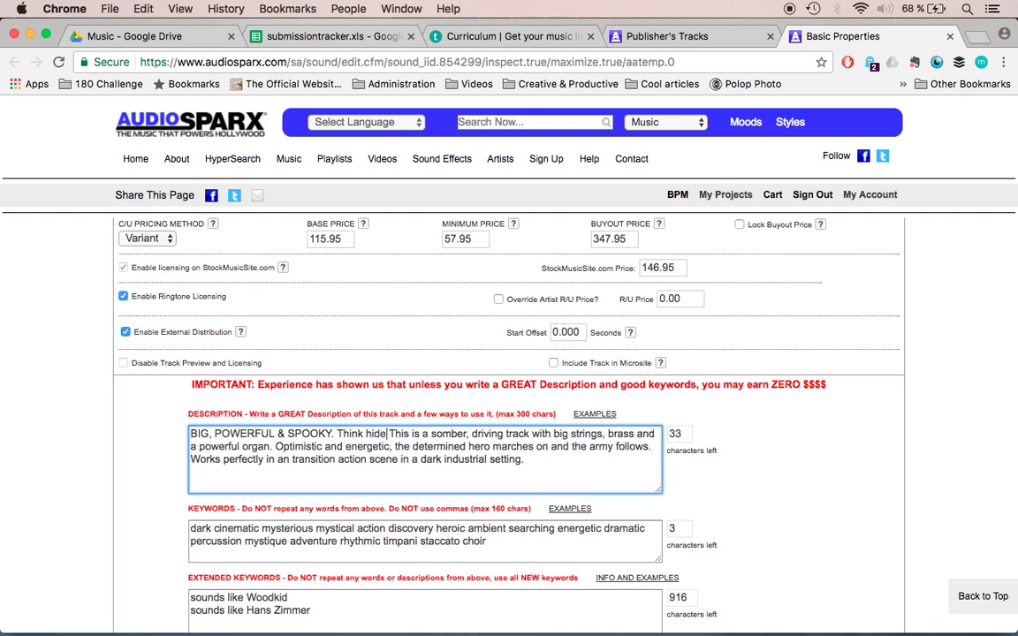
type(" & seek in ")
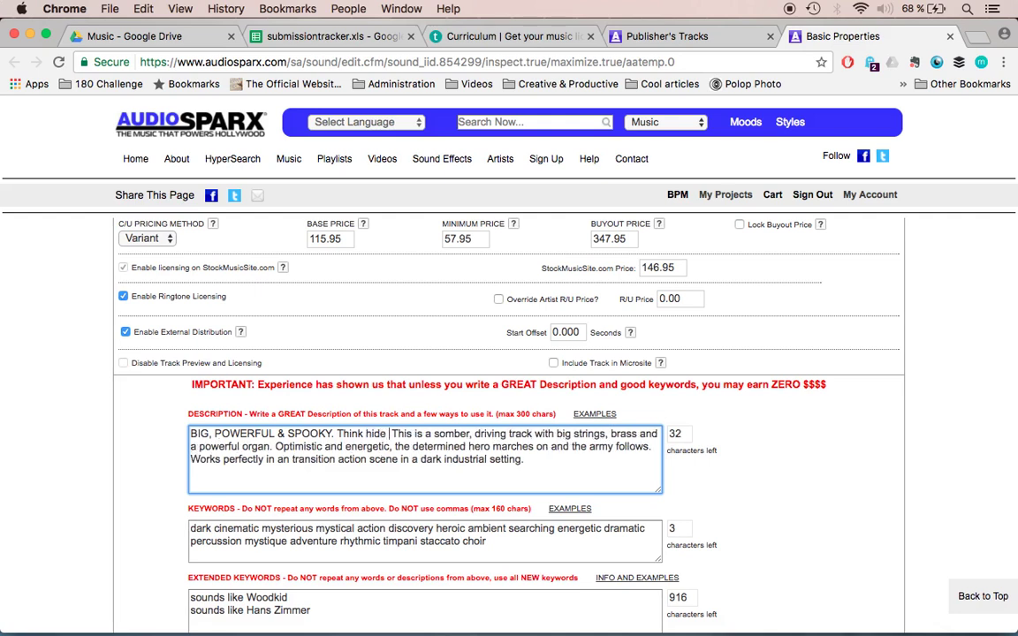
type("Gotha")
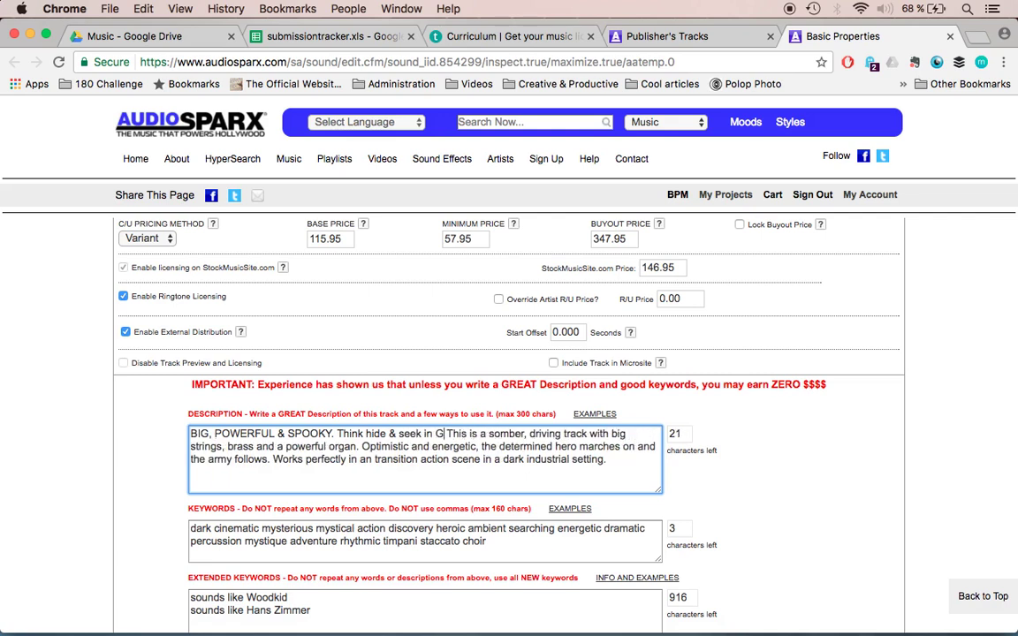
key("BackSpace")
key("BackSpace")
key("BackSpace")
key("BackSpace")
type("a")
key("BackSpace")
type("o")
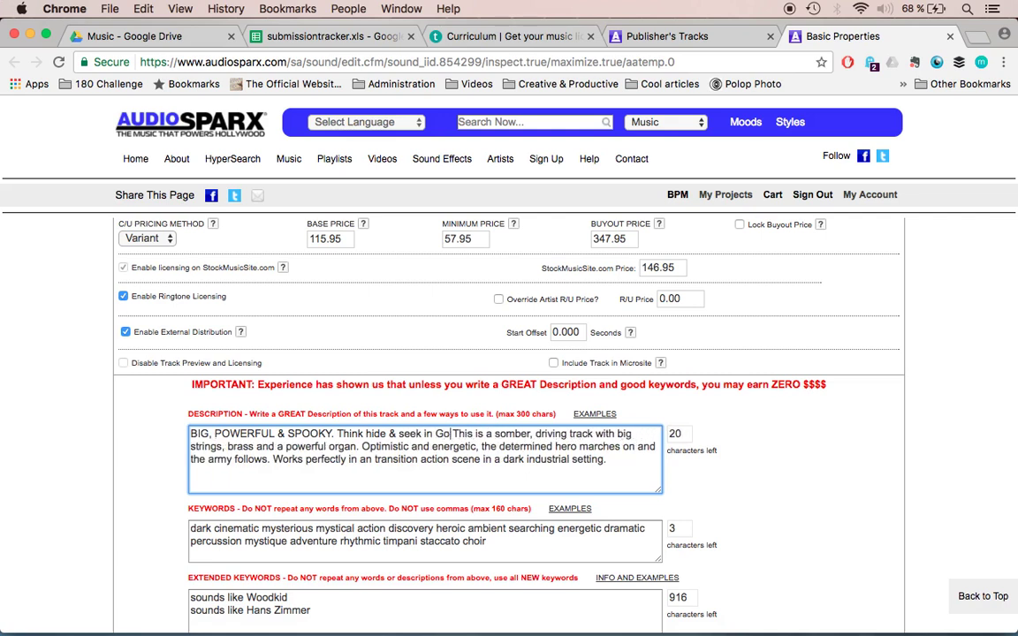
type("than")
key("BackSpace")
type("m Cit")
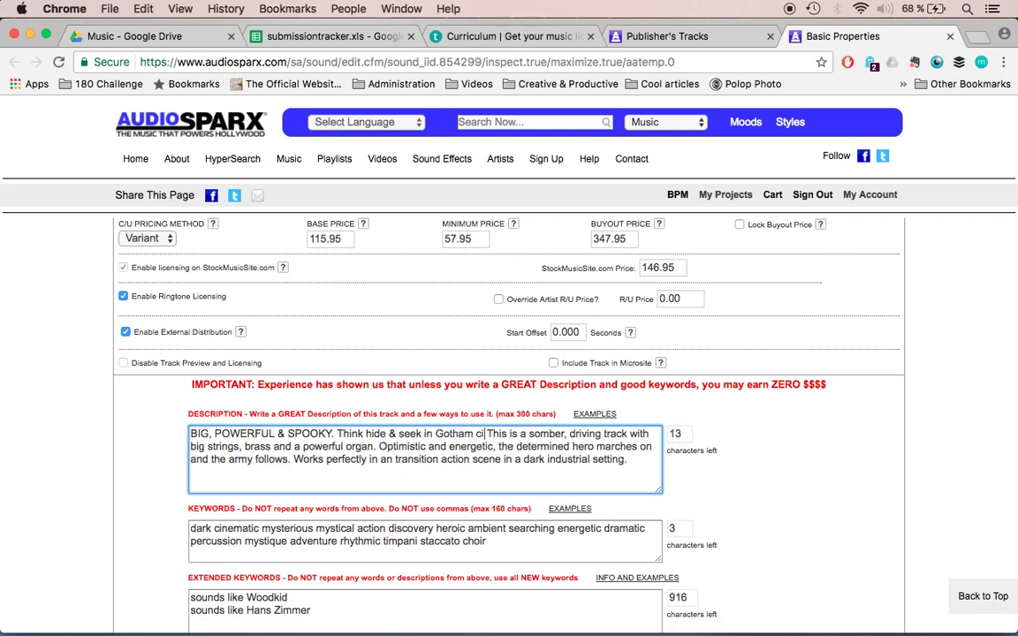
type("y.")
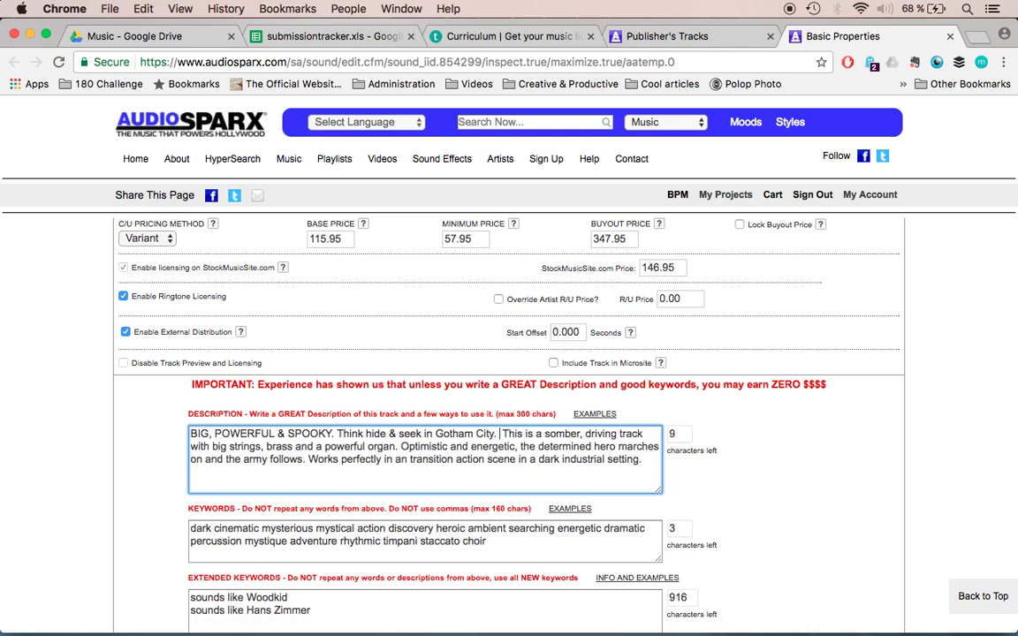
- Remove the extra space after "Gotham City." in the description and correct "an transition" to "a transition"
key("BackSpace")
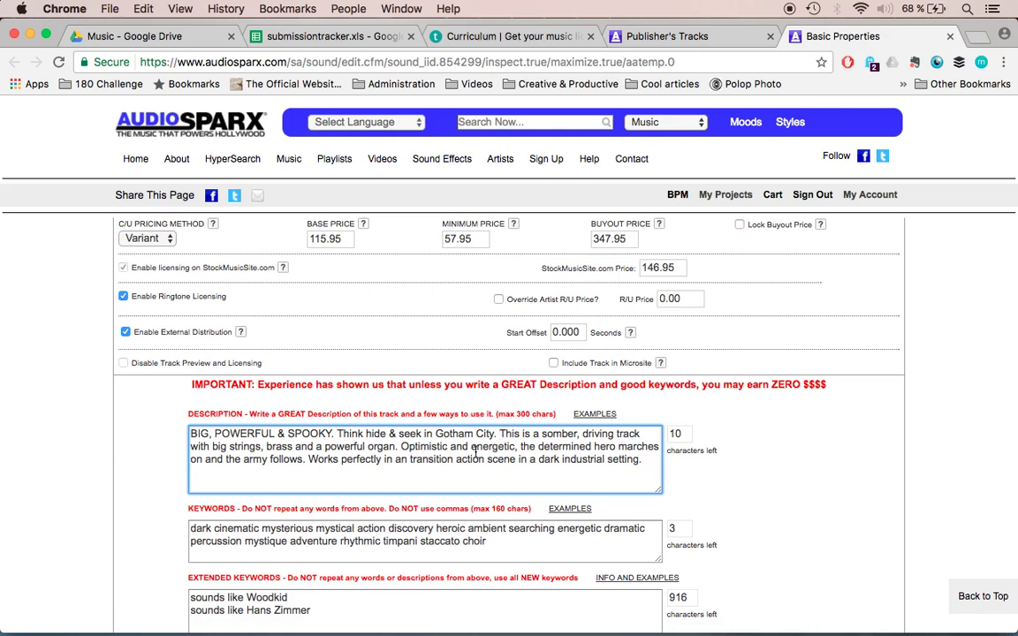
left_click(405, 461)
key("BackSpace")
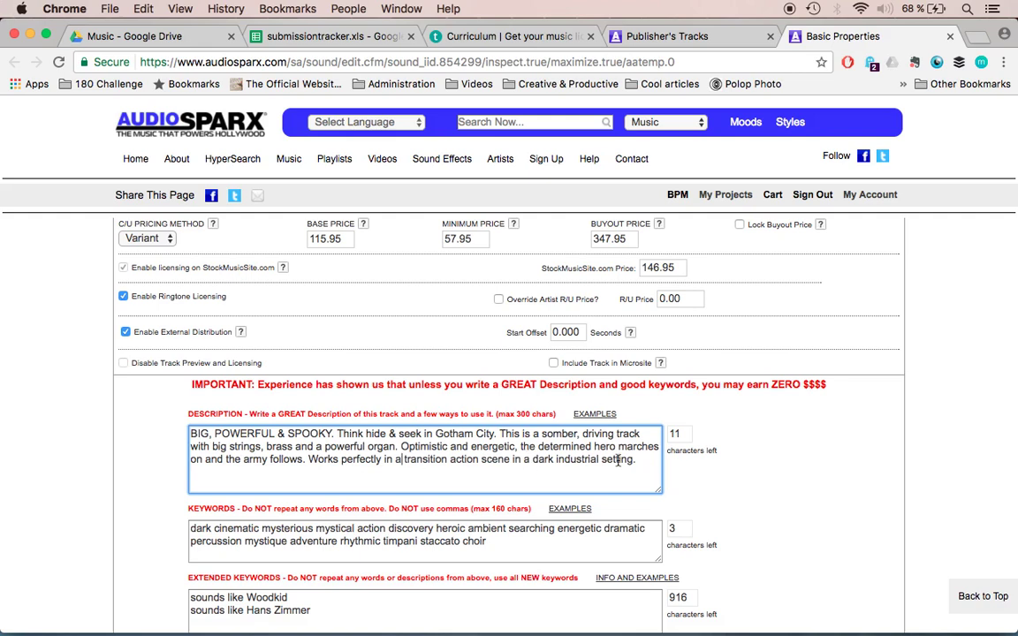
- Try to replace the Robotic Uprising description in the submissiontracker.xls spreadsheet with the full revised AudioSparx text
left_click(651, 461)
key("super+a")
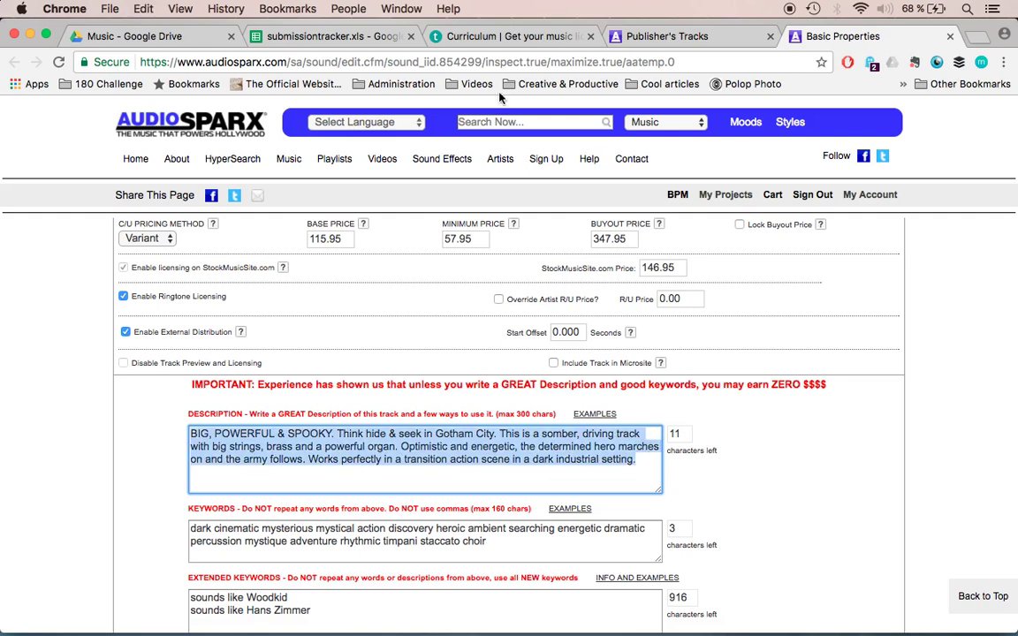
left_click(354, 37)
key("super+Tab")
key("super+Tab")
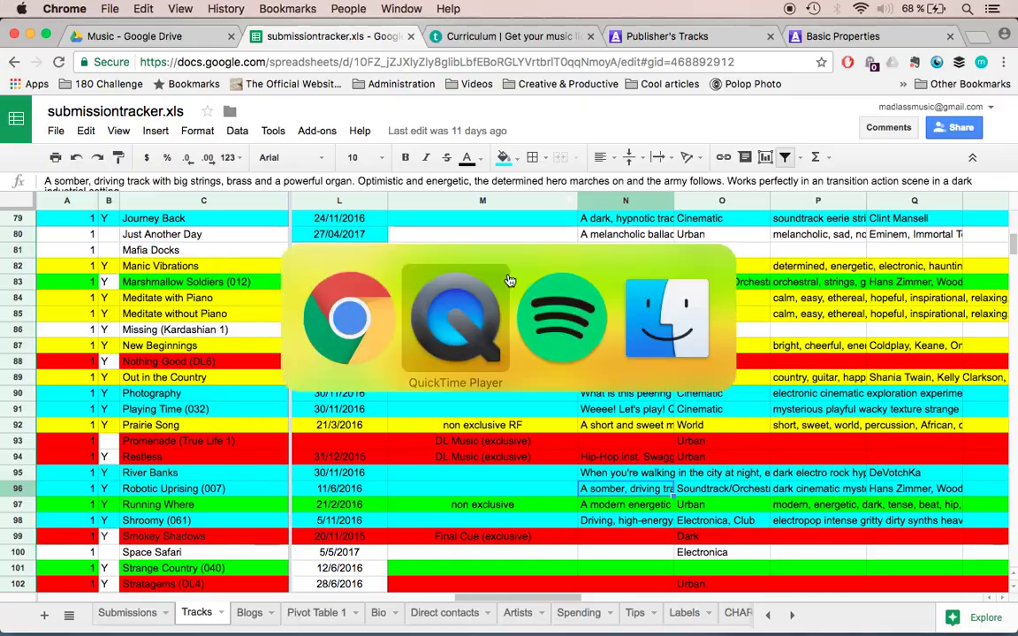
key("space")
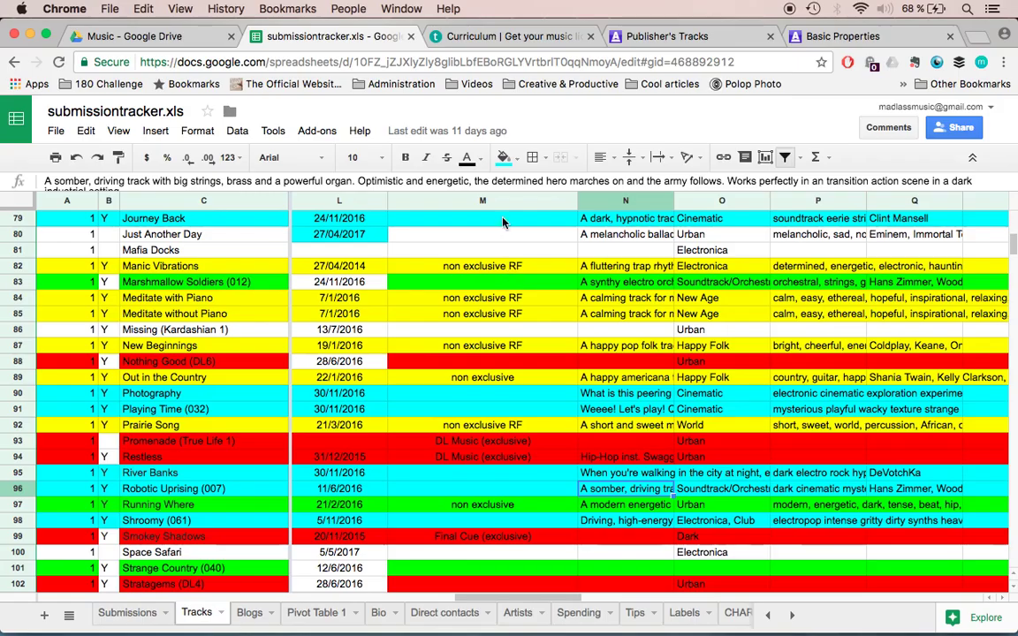
key("super+Tab")
left_click(423, 184)
key("super+a")
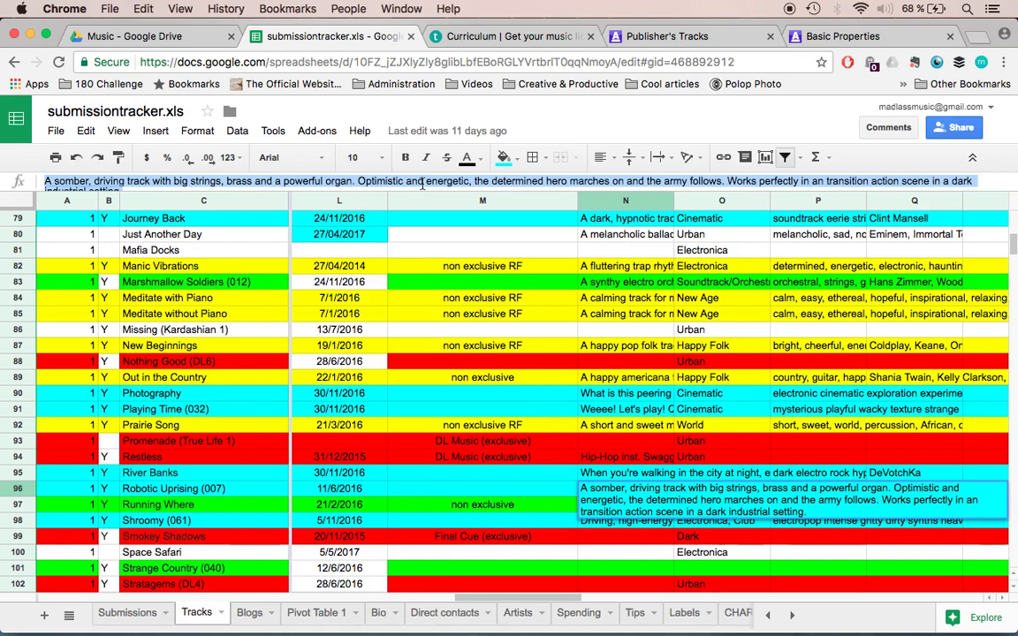
key("super+c")
key("Escape")
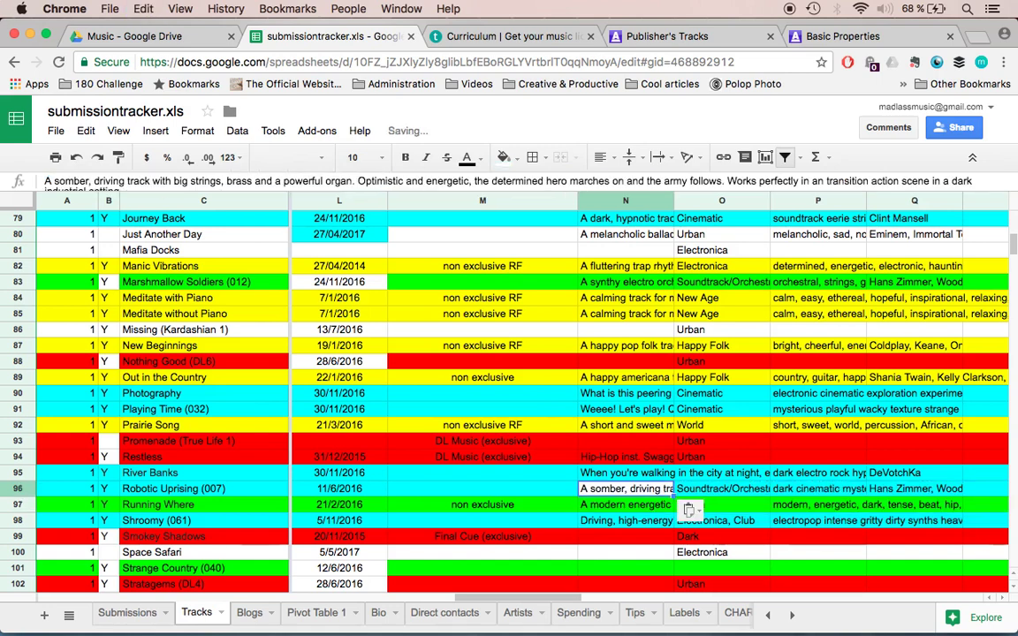
- Copy the full revised description from the AudioSparx track form into the Robotic Uprising description cell N96 of submissiontracker.xls
left_click(667, 36)
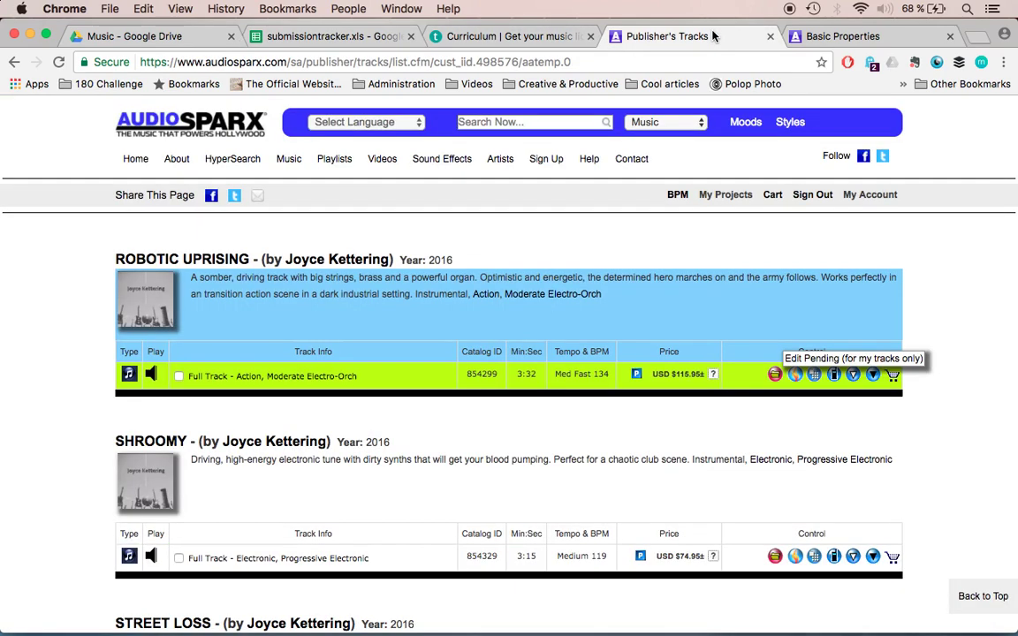
left_click(827, 42)
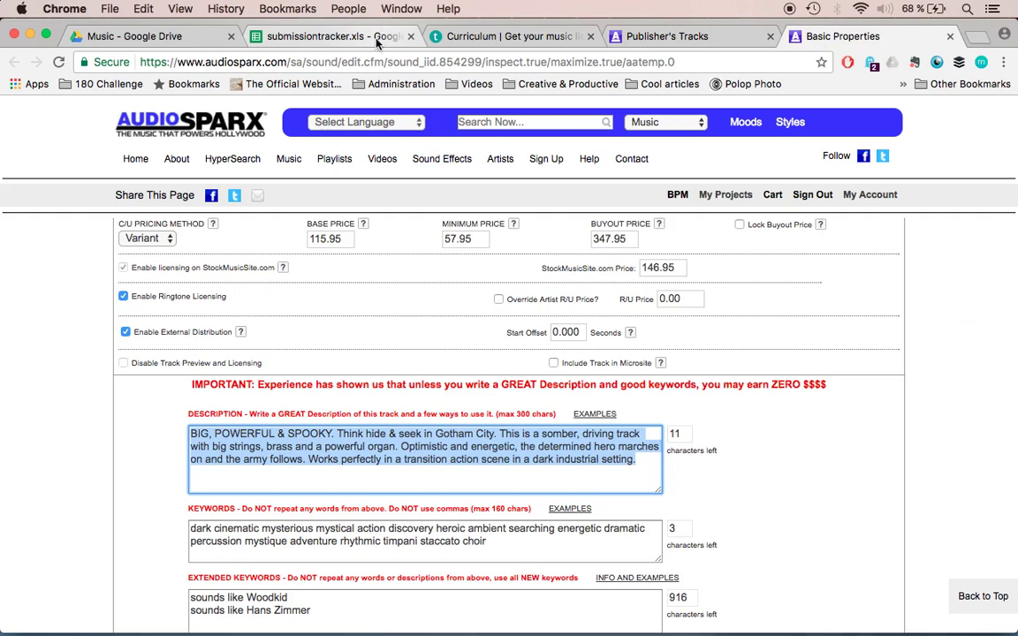
left_click(337, 37)
key("ctrl+v")
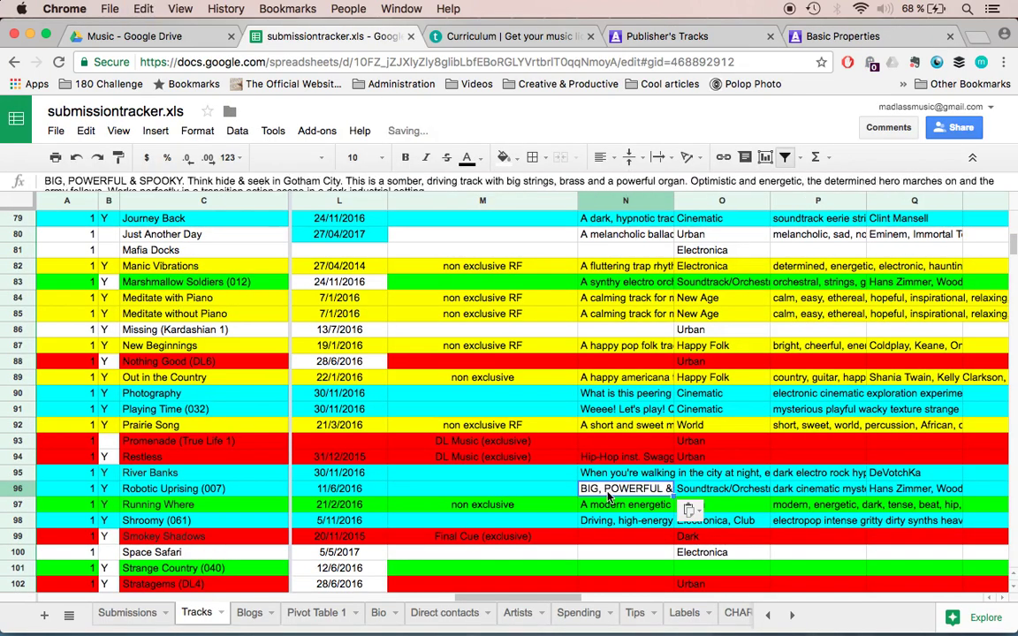
- Review the track's keywords and extended keywords on AudioSparx and the matching keywords cell in the submissiontracker.xls spreadsheet
key("super+Tab")
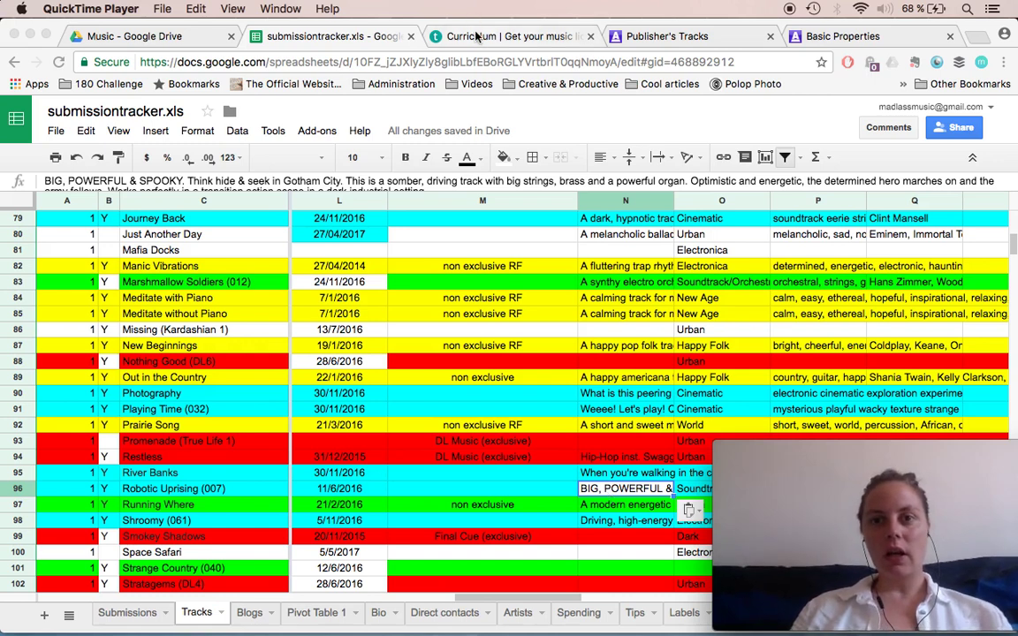
left_click(824, 39)
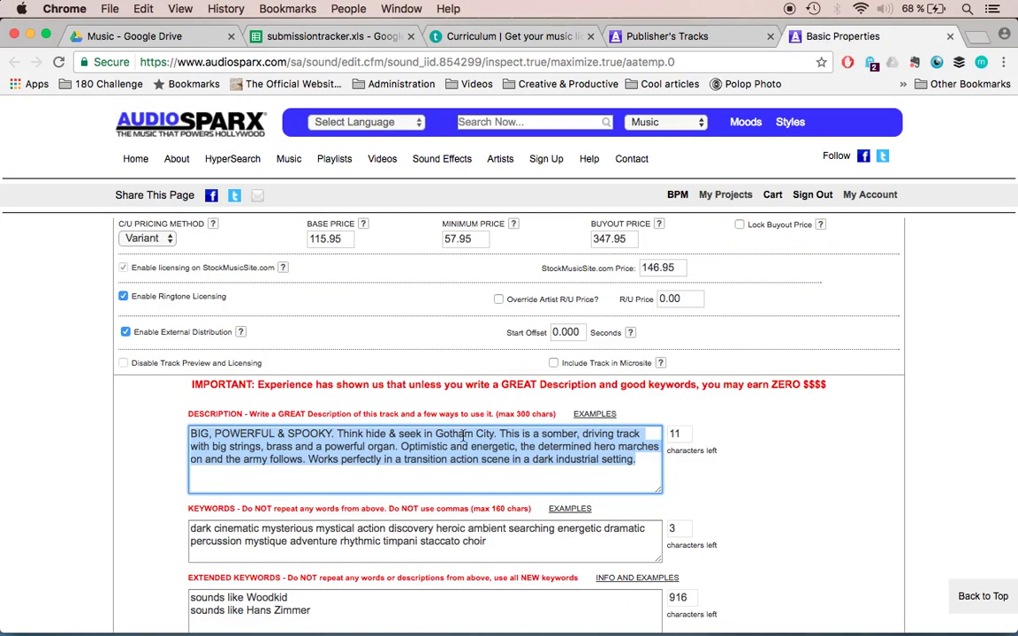
key("super+Tab")
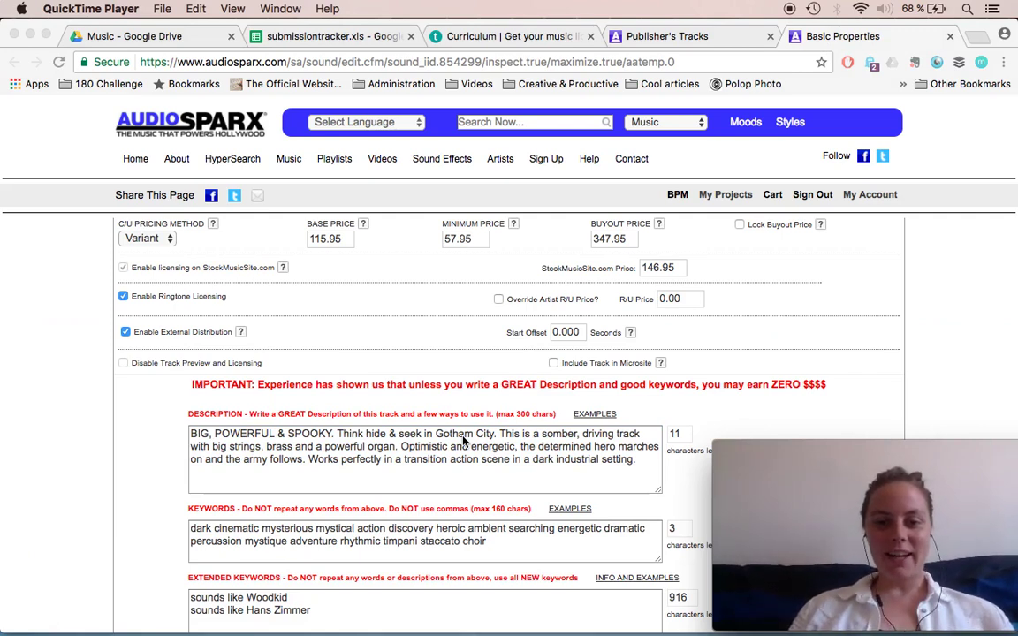
scroll(464, 439, "down", 1)
scroll(463, 439, "down", 3)
key("super+Tab")
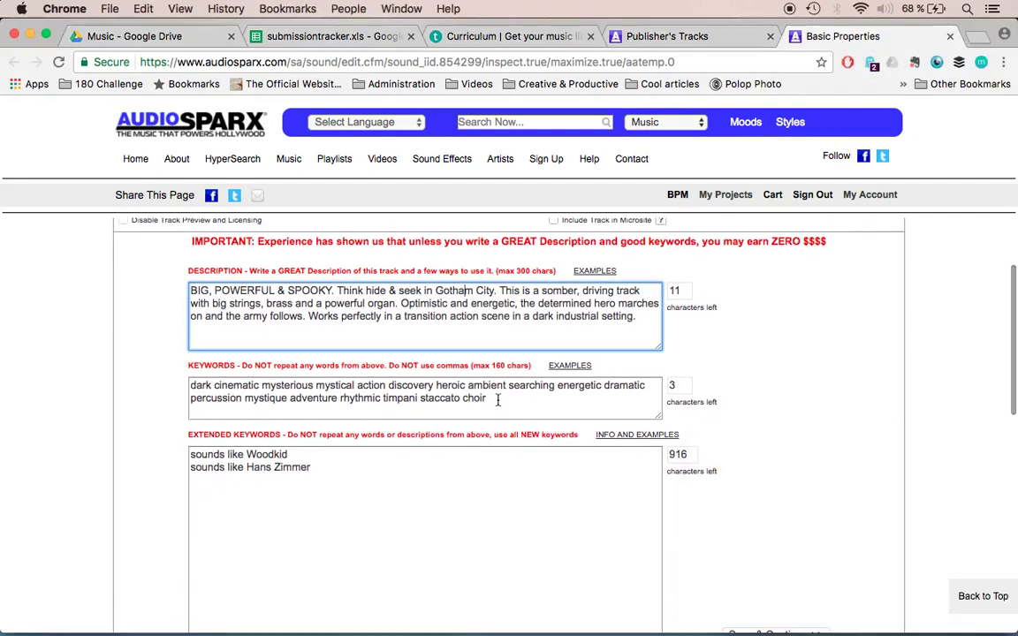
left_click(498, 399)
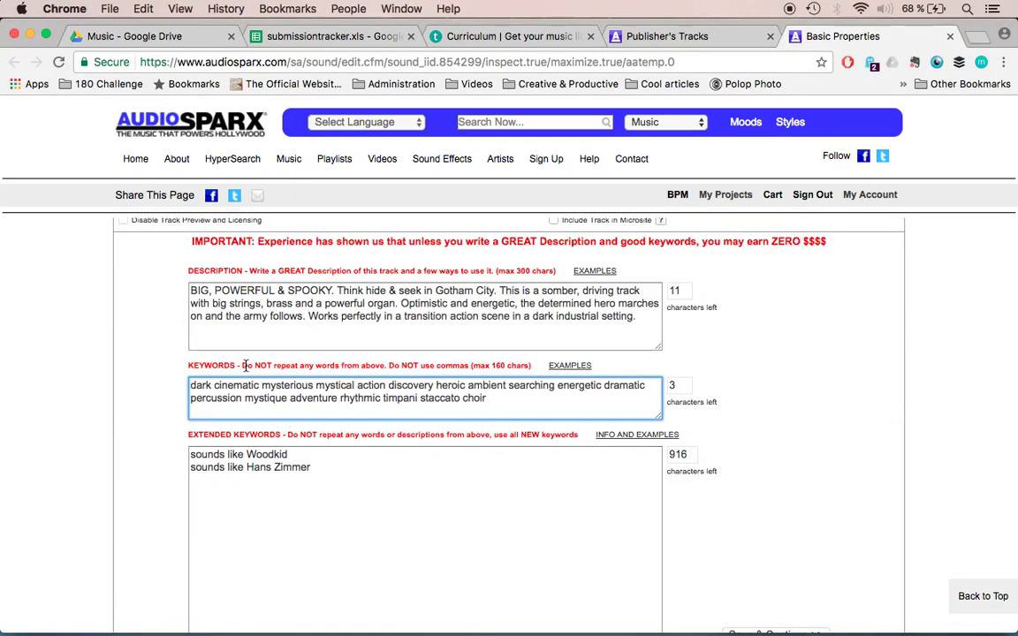
left_click_drag(251, 366, 284, 368)
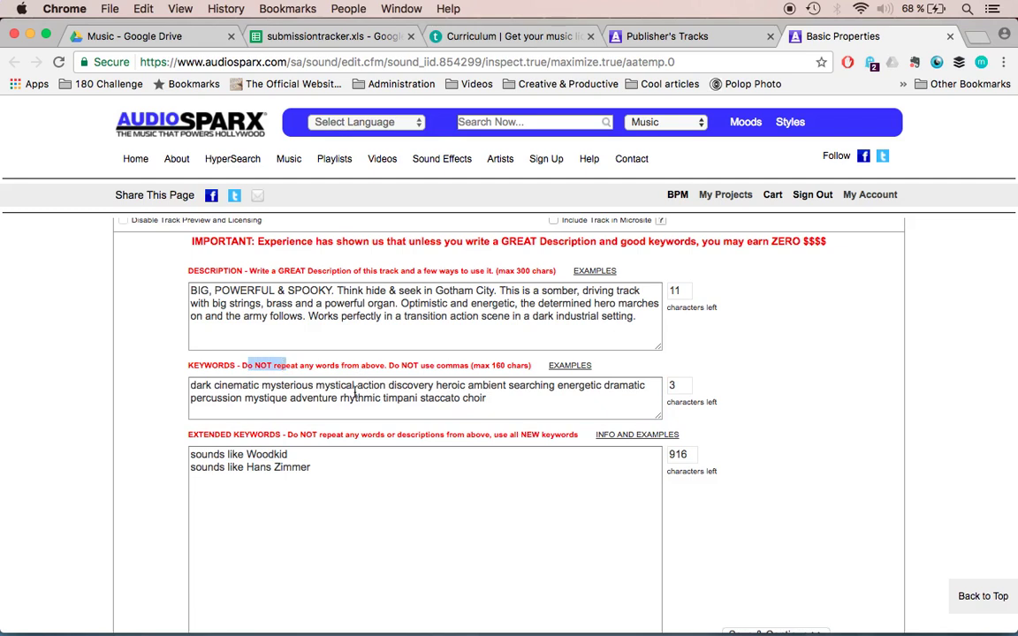
left_click_drag(321, 475, 156, 454)
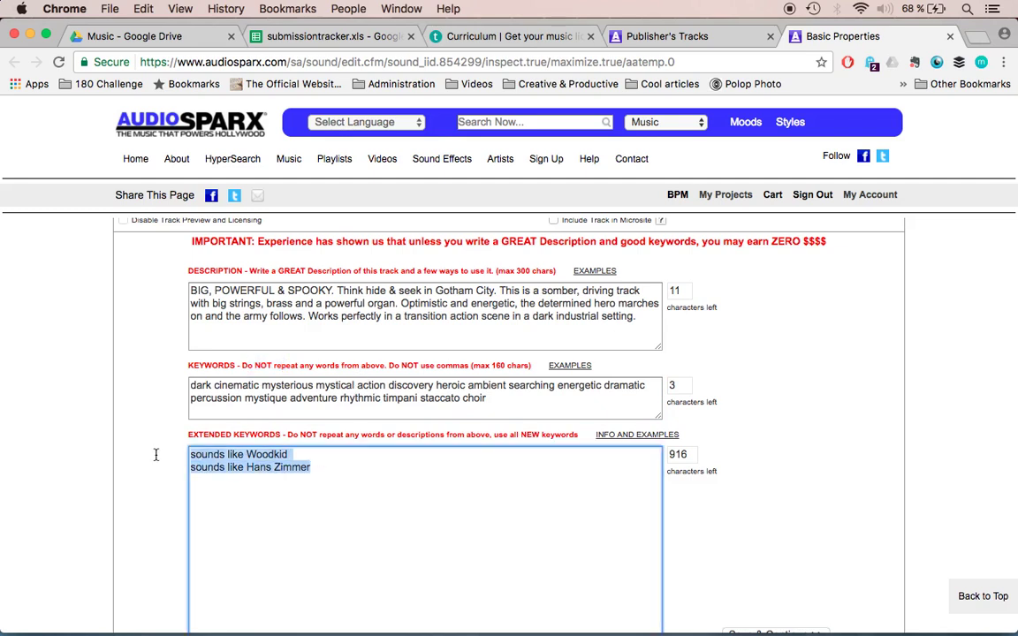
left_click(328, 475)
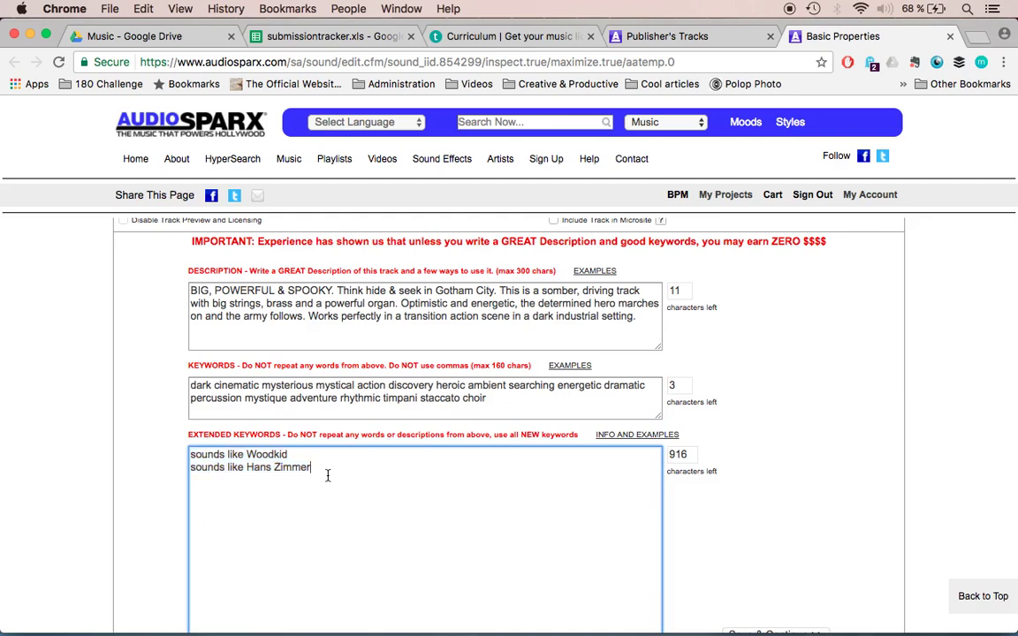
scroll(327, 476, "down", 2)
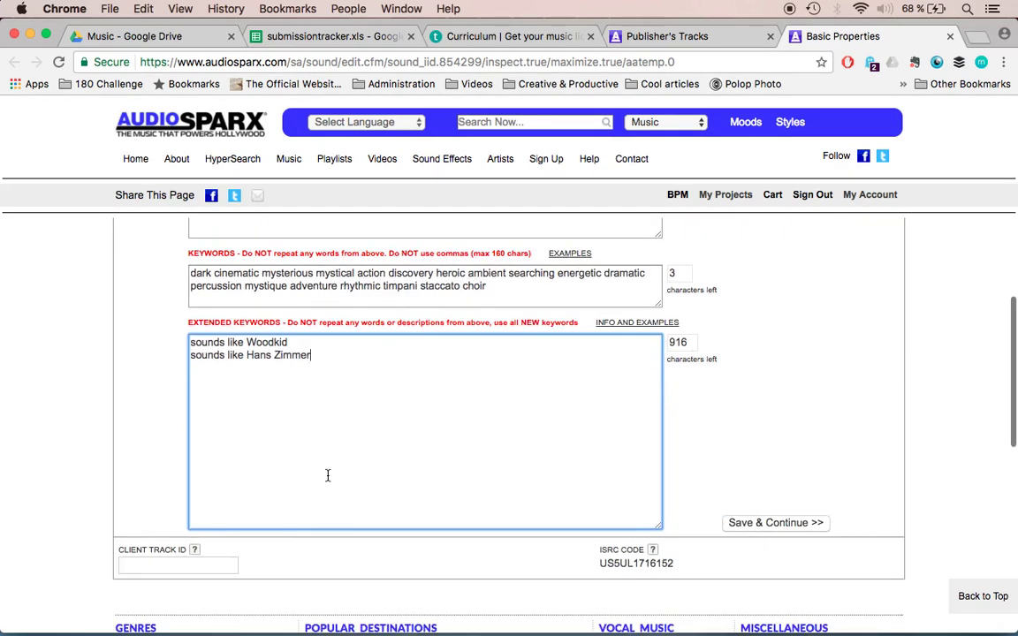
scroll(329, 475, "up", 2)
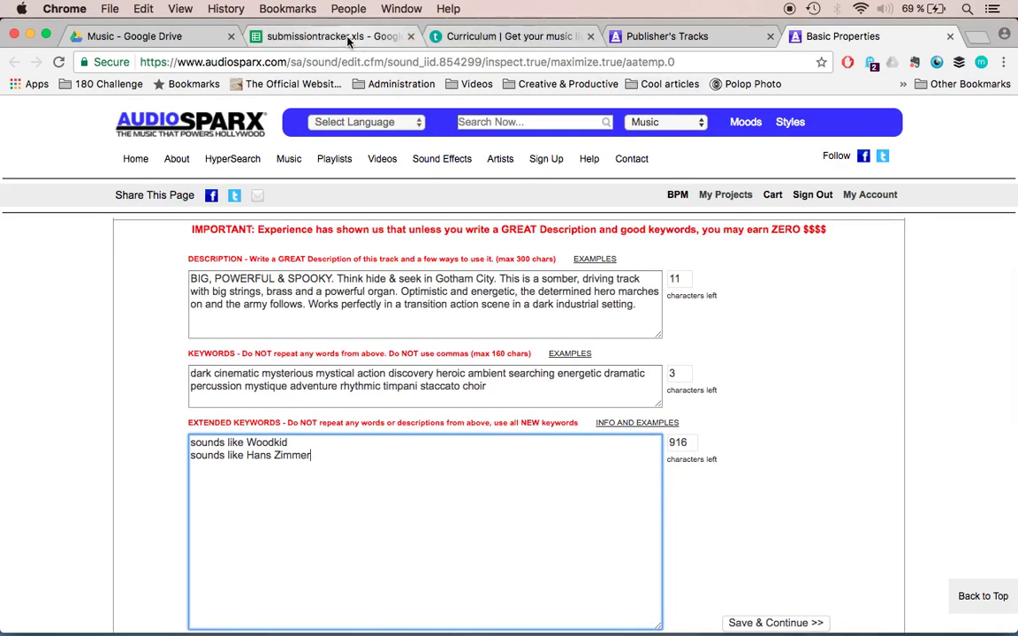
left_click(313, 35)
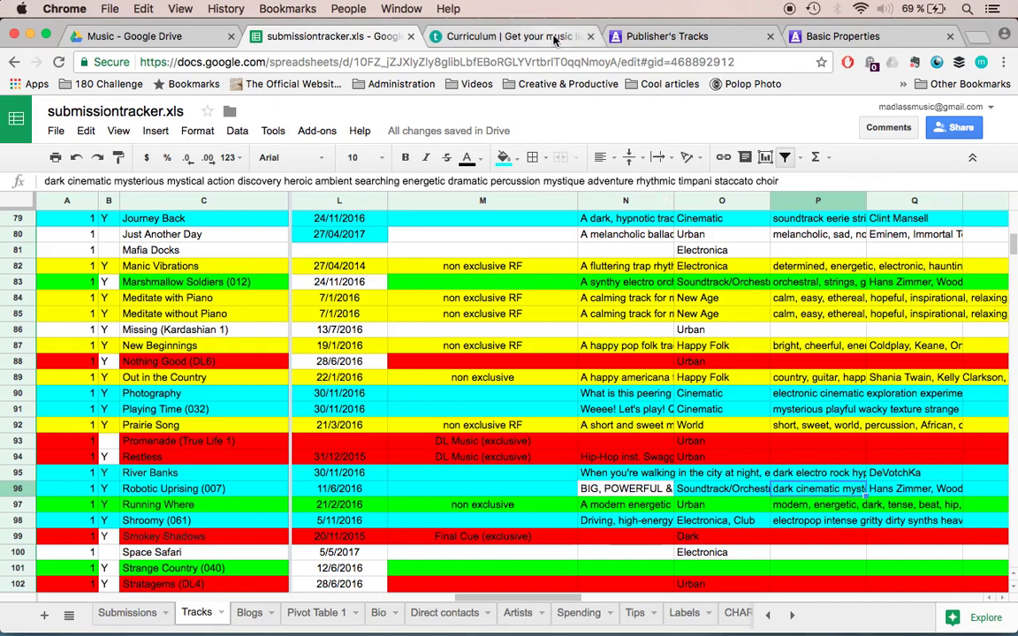
- Return to the AudioSparx track form, save the basic properties and continue to the extended properties
left_click(871, 36)
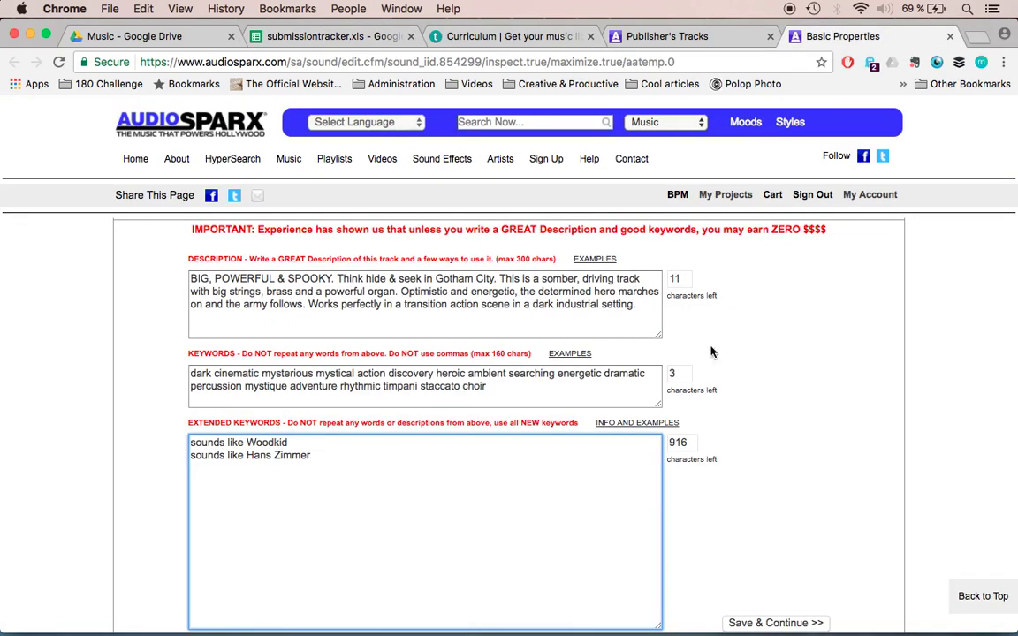
scroll(711, 351, "down", 5)
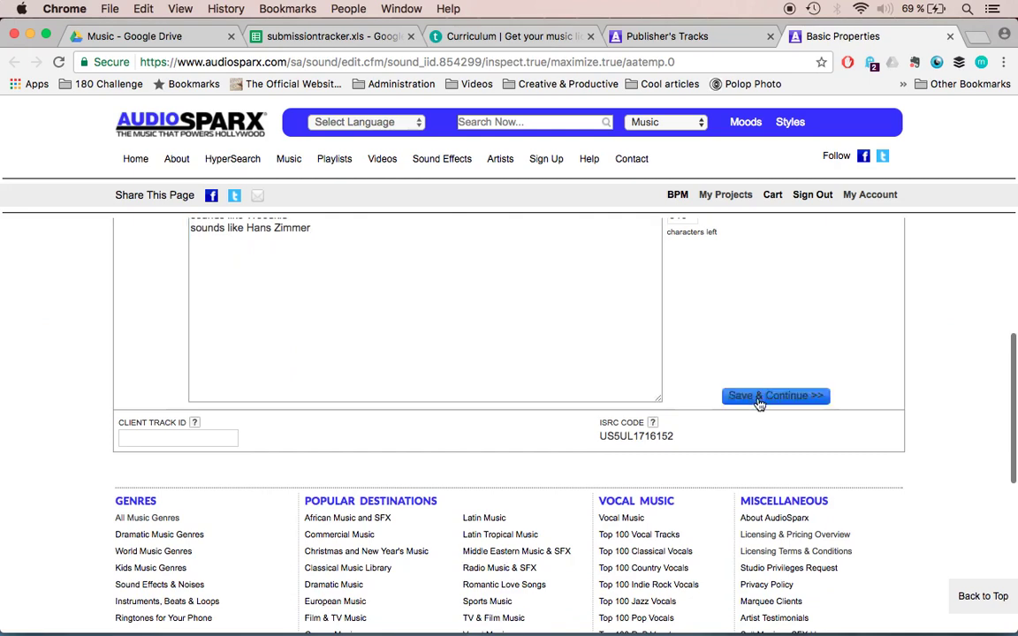
left_click(759, 400)
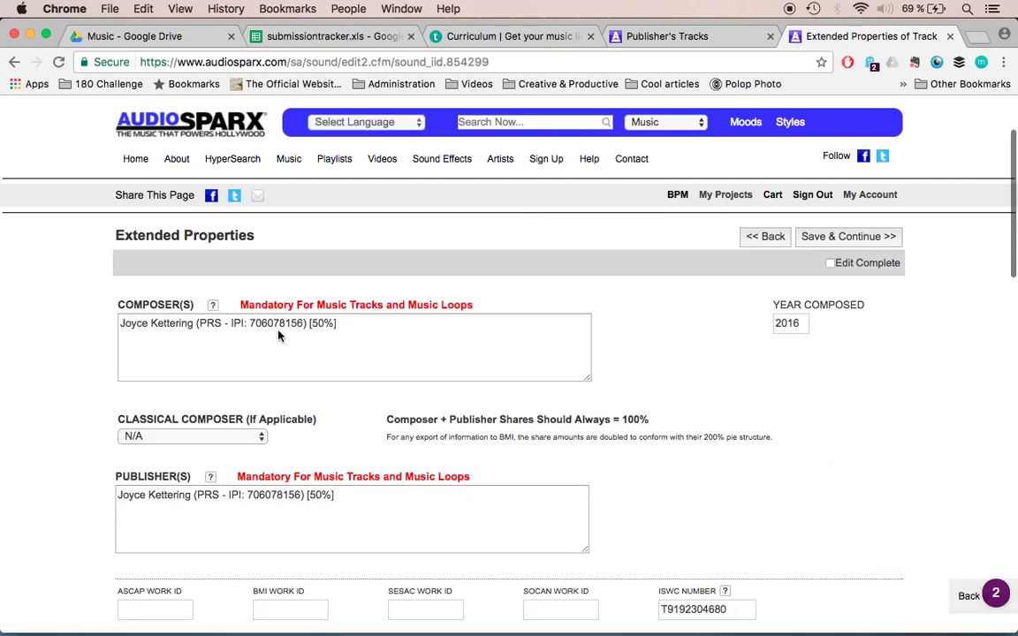
- Examine the composer, publisher and ISWC fields of the extended properties and read the help on the ISWC number
scroll(279, 334, "down", 5)
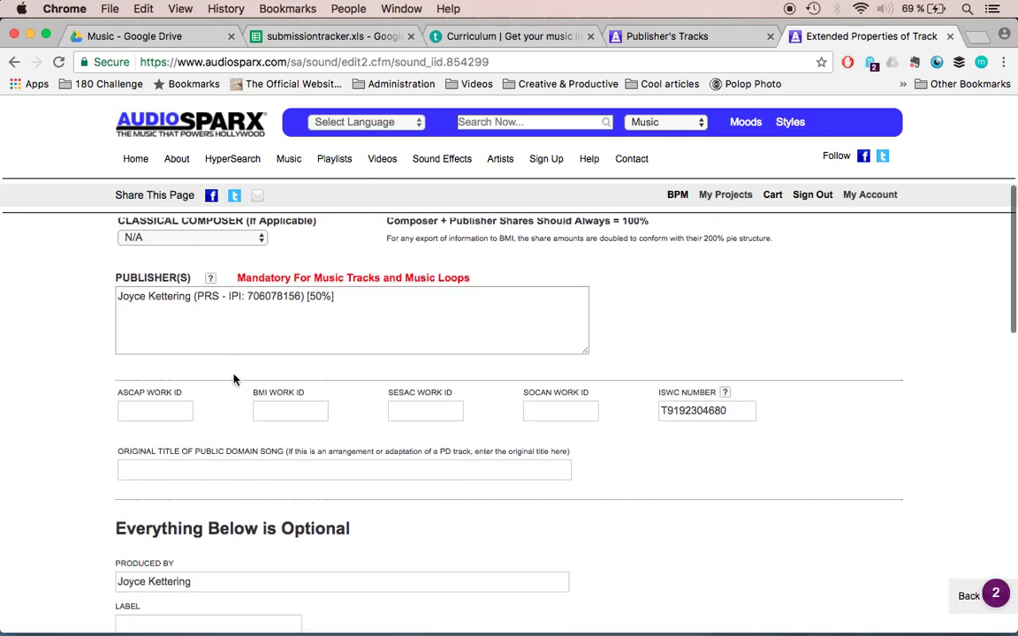
scroll(234, 380, "down", 3)
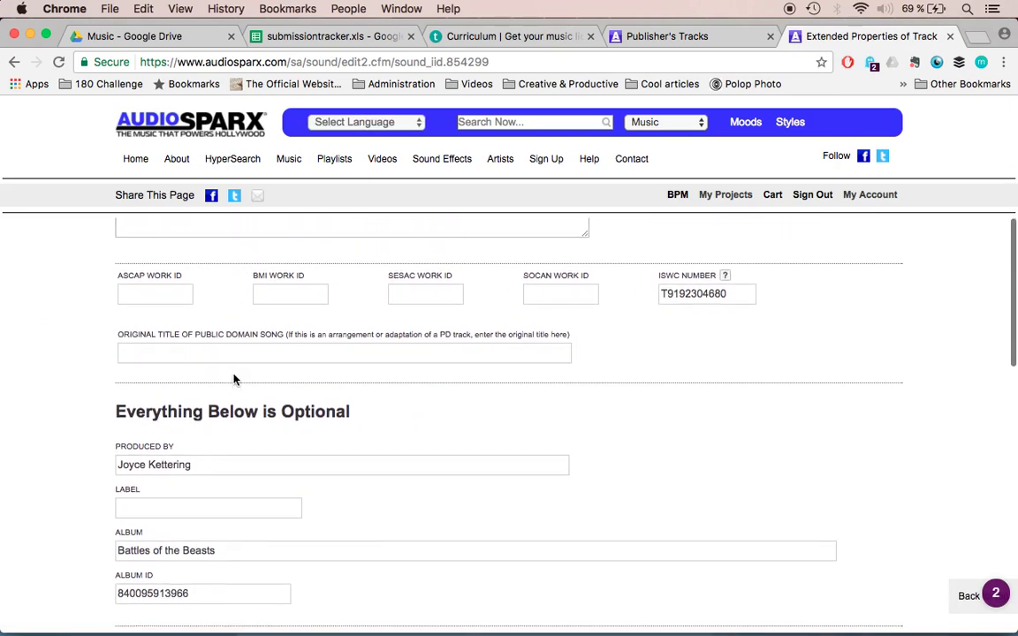
left_click(738, 292)
scroll(737, 291, "down", 1)
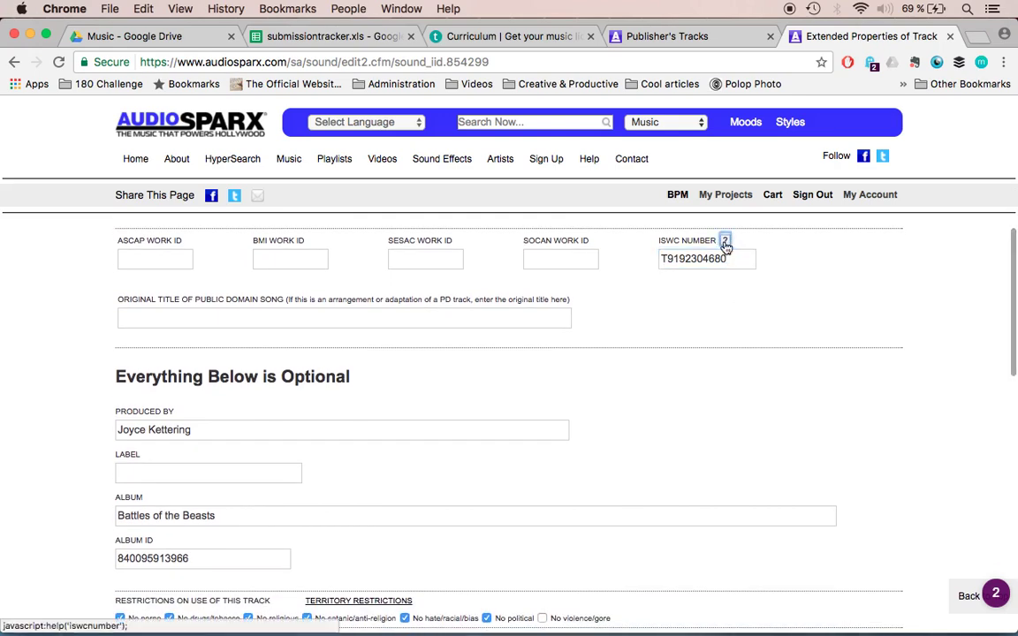
left_click(724, 241)
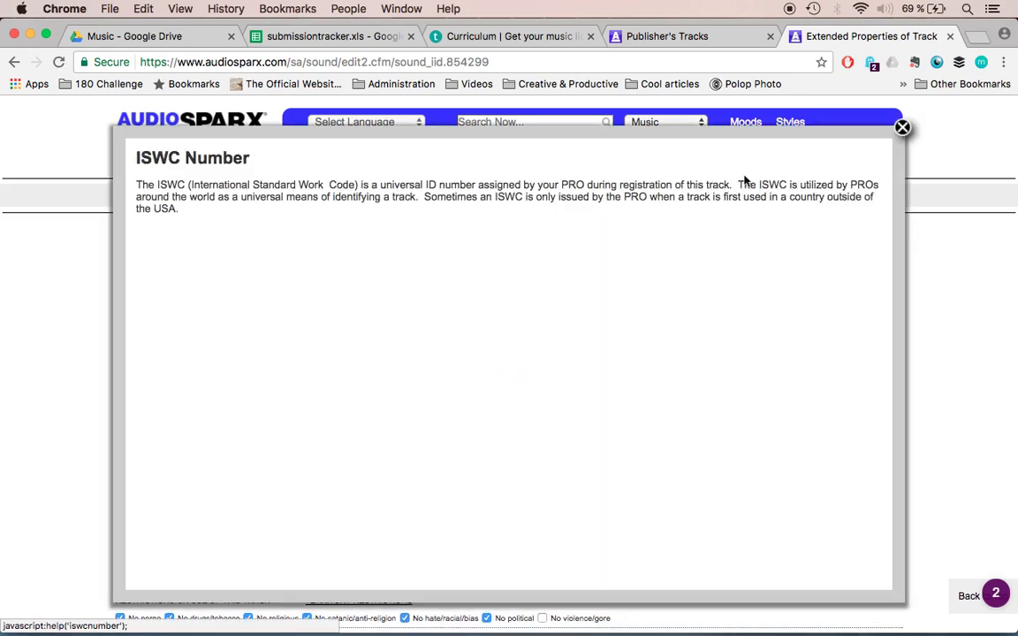
left_click(902, 127)
- Look up the ISWC number of Robotic Uprising in row 96 of the submissiontracker.xls spreadsheet
left_click(266, 36)
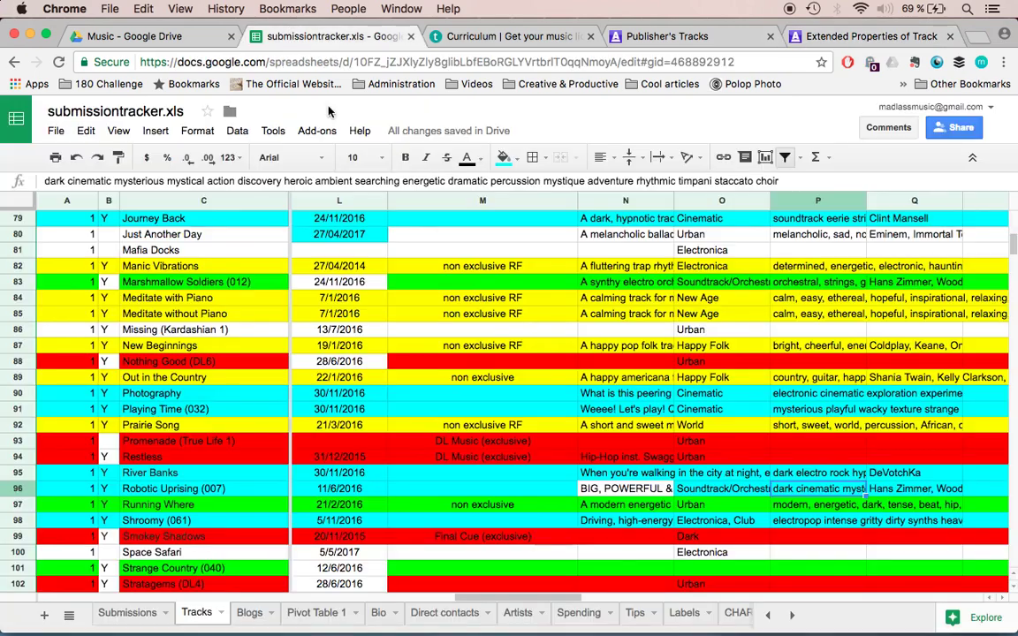
key("Left")
key("Left")
key("Left")
key("Left")
key("Left")
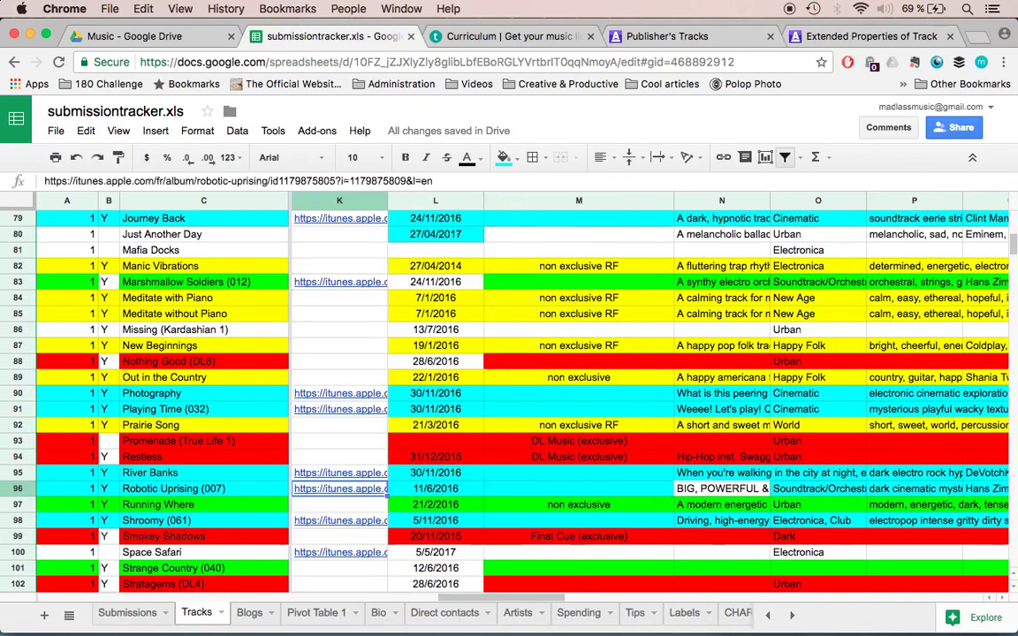
key("Left")
key("Left")
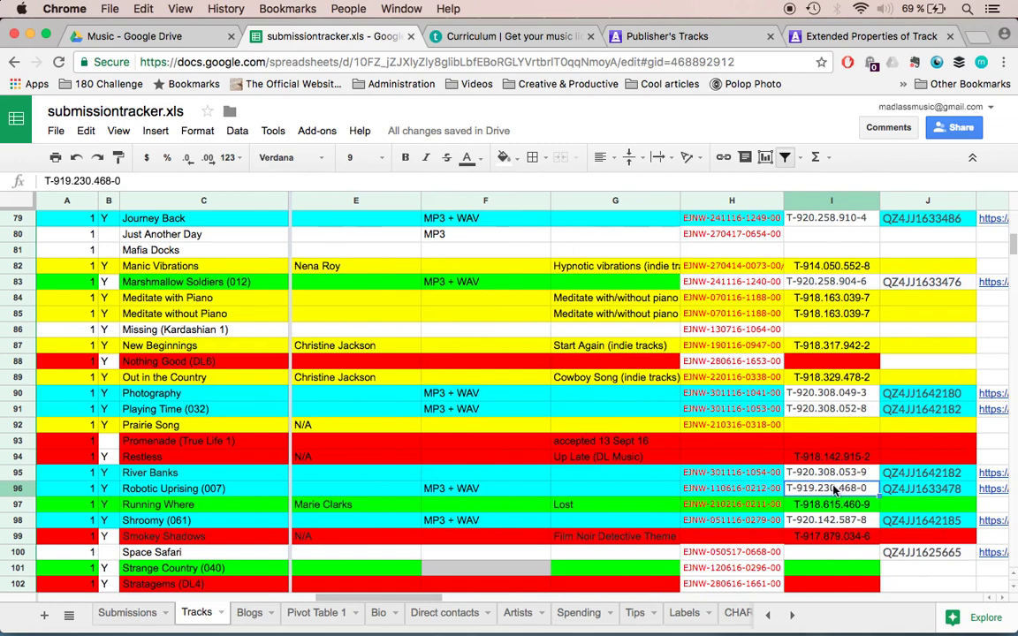
scroll(836, 492, "right", 5)
scroll(829, 491, "right", 3)
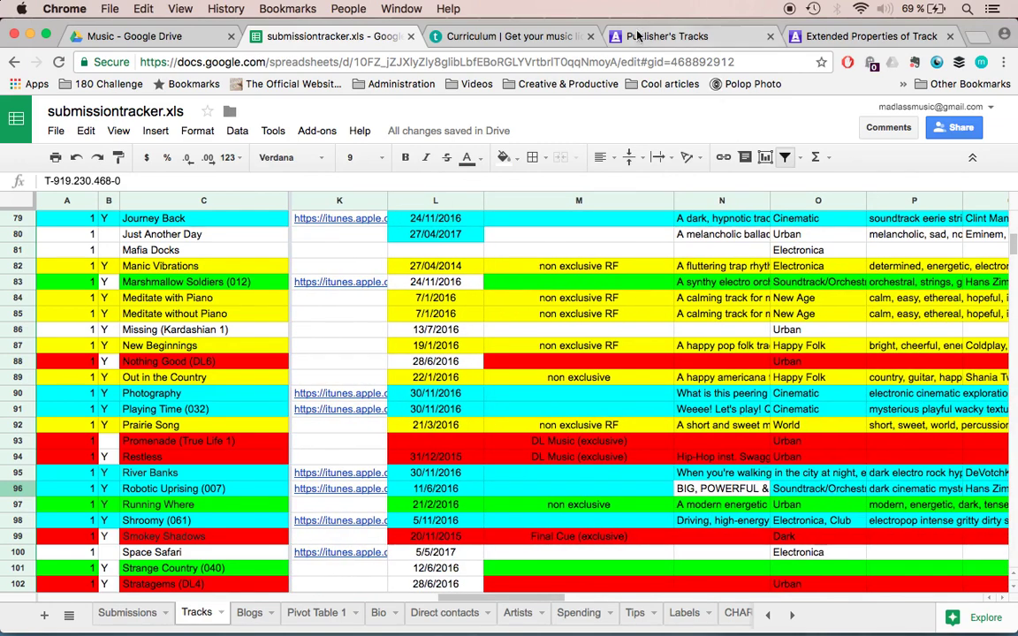
- Return to the AudioSparx extended properties and examine the track's album, album ID, usage restrictions and indexed metadata text
left_click(831, 39)
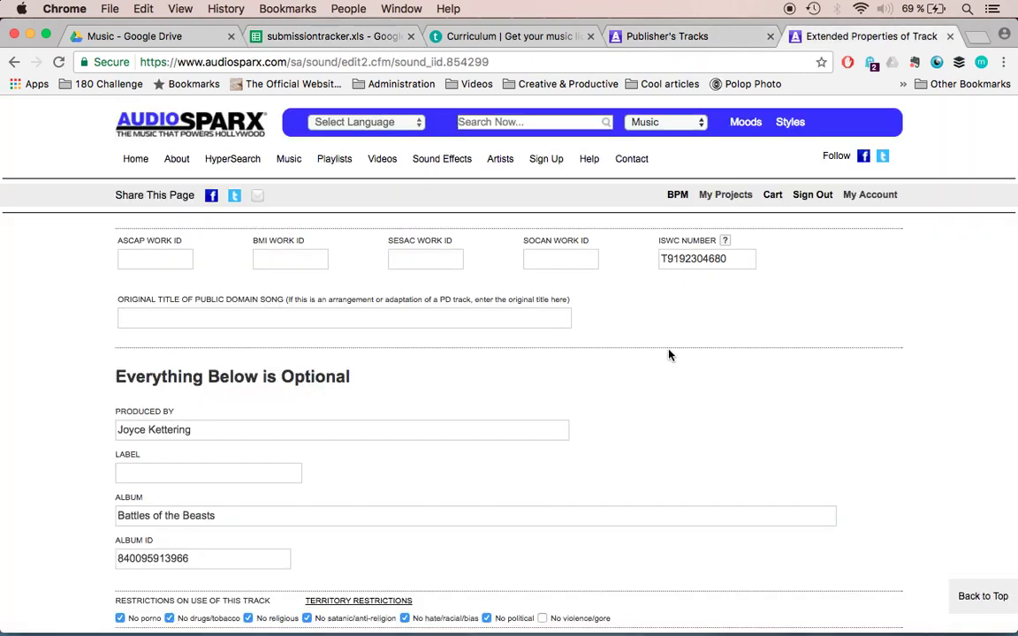
scroll(672, 373, "down", 5)
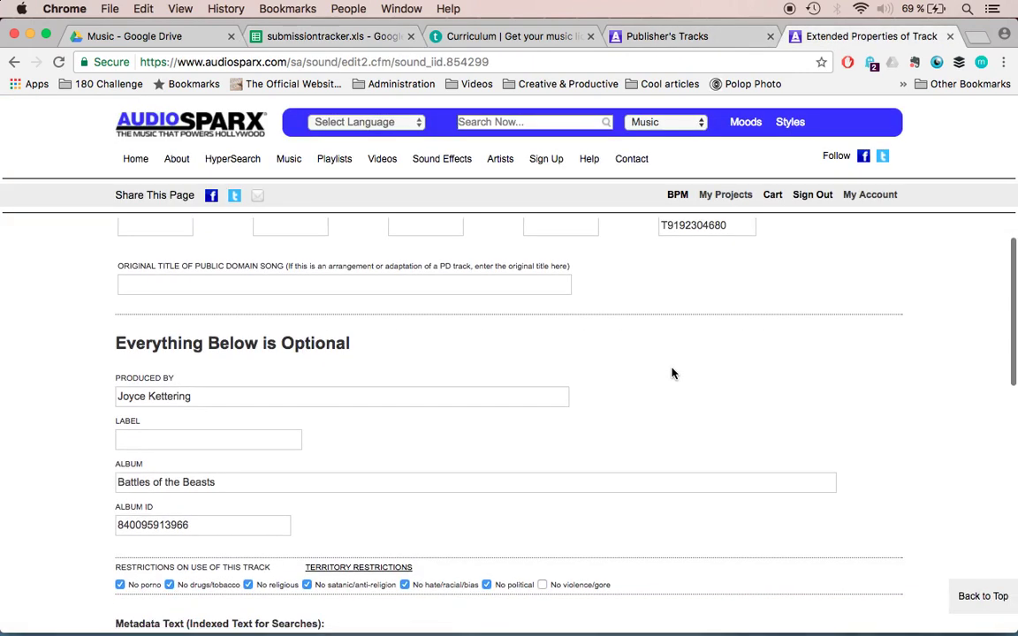
left_click_drag(286, 341, 87, 341)
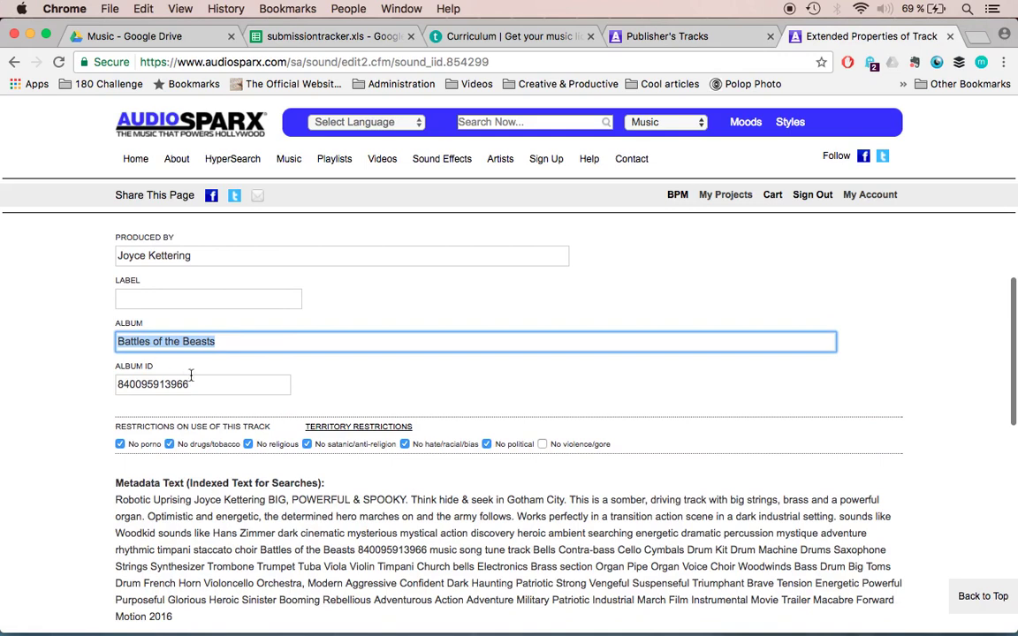
left_click_drag(191, 385, 87, 390)
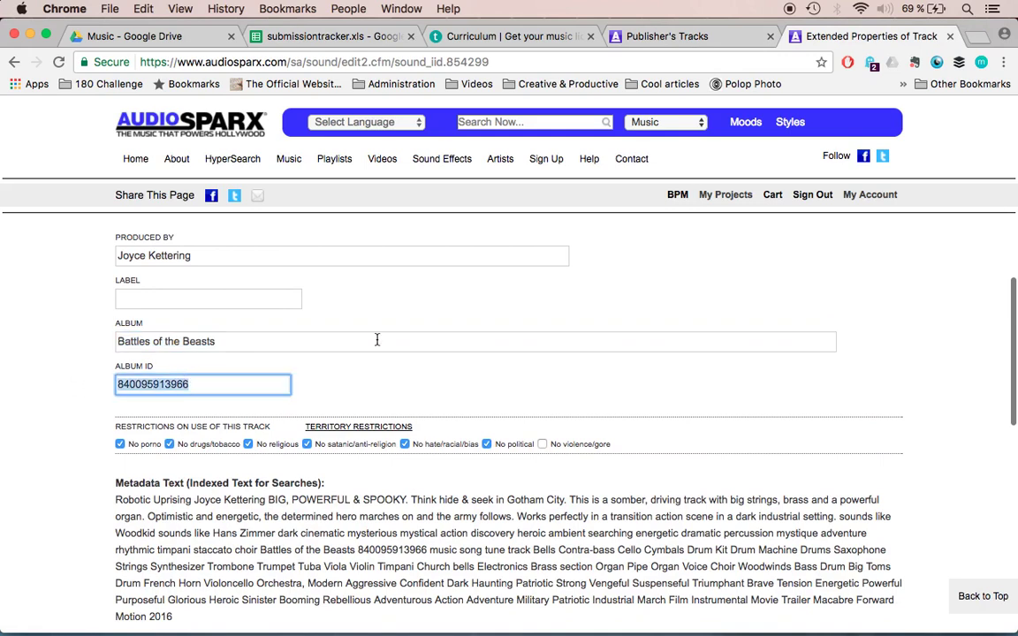
scroll(442, 345, "down", 3)
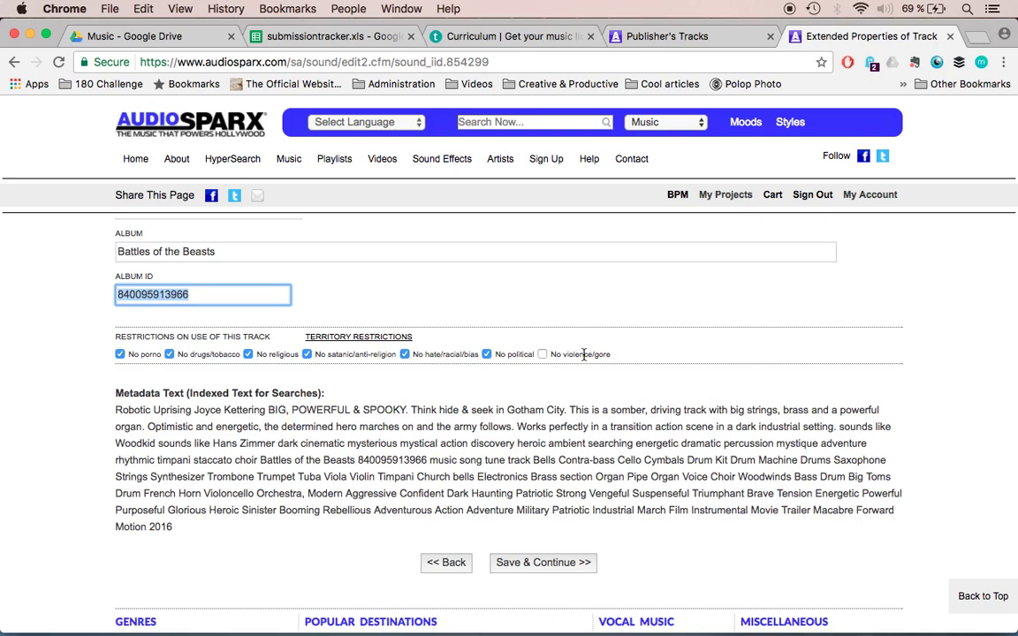
key("super+Tab")
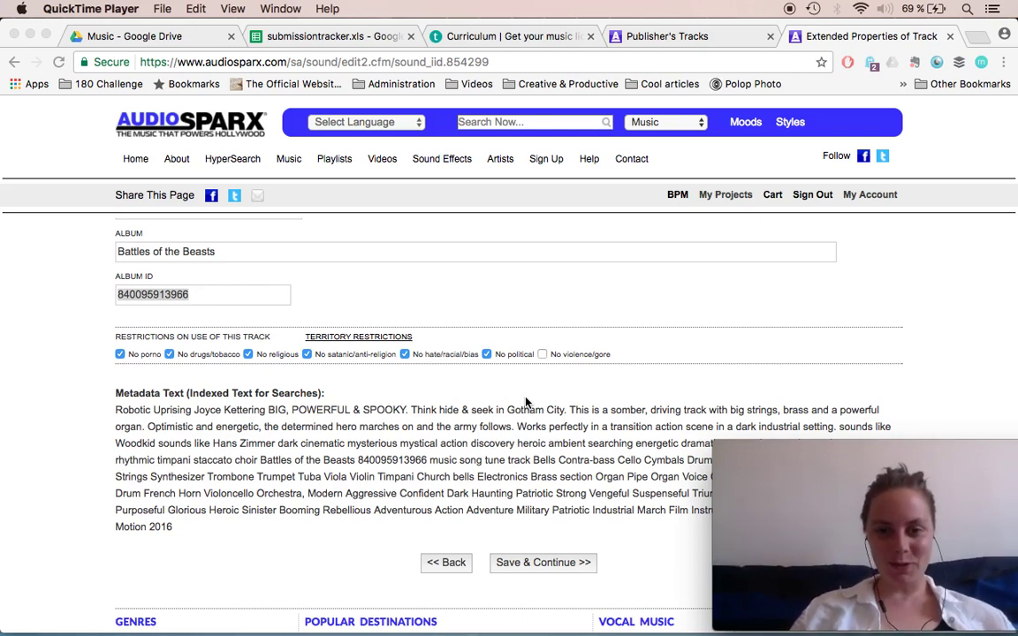
- Save the extended properties of Robotic Uprising and continue to the structural properties
scroll(526, 403, "down", 2)
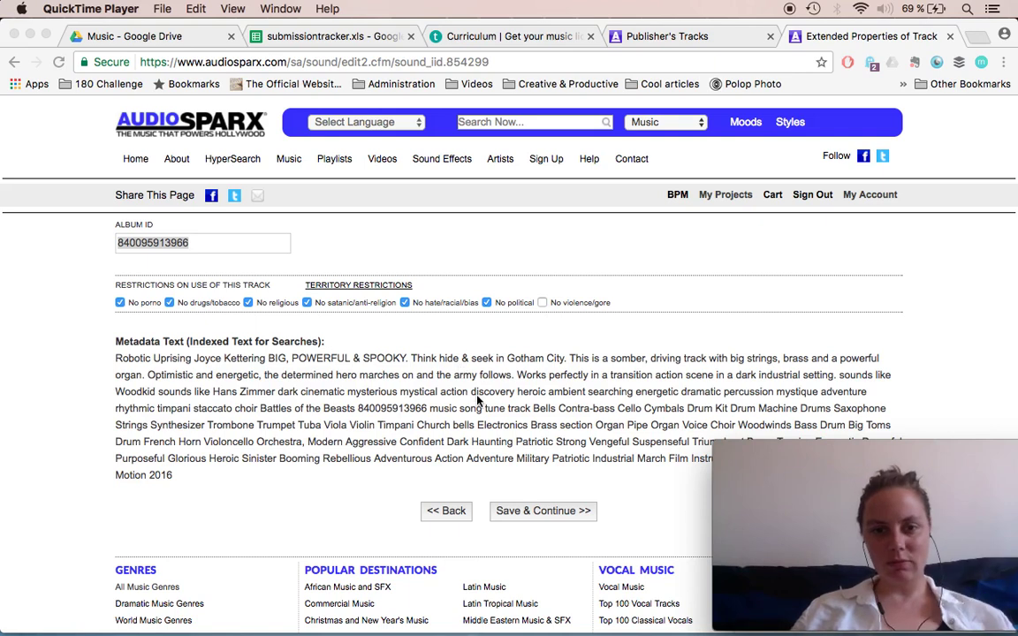
scroll(477, 398, "down", 1)
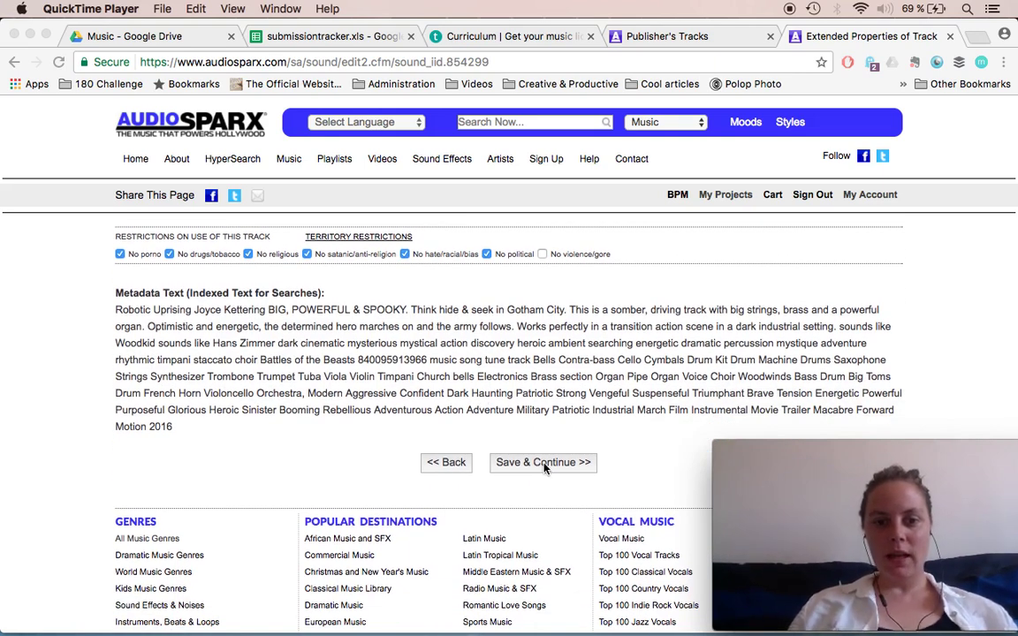
left_click(538, 468)
left_click(536, 469)
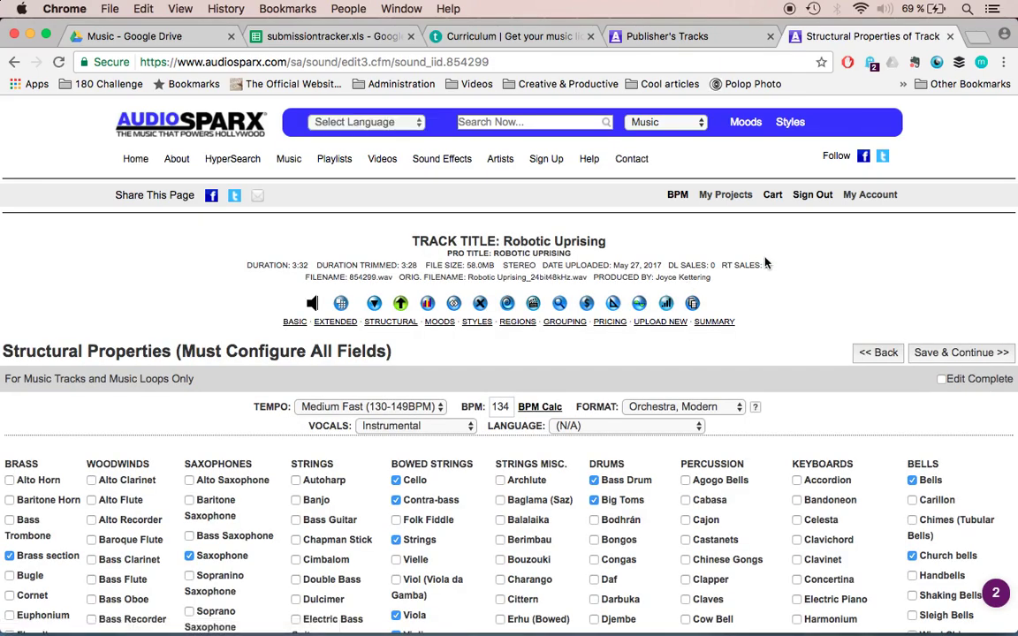
scroll(765, 263, "down", 5)
scroll(849, 292, "up", 5)
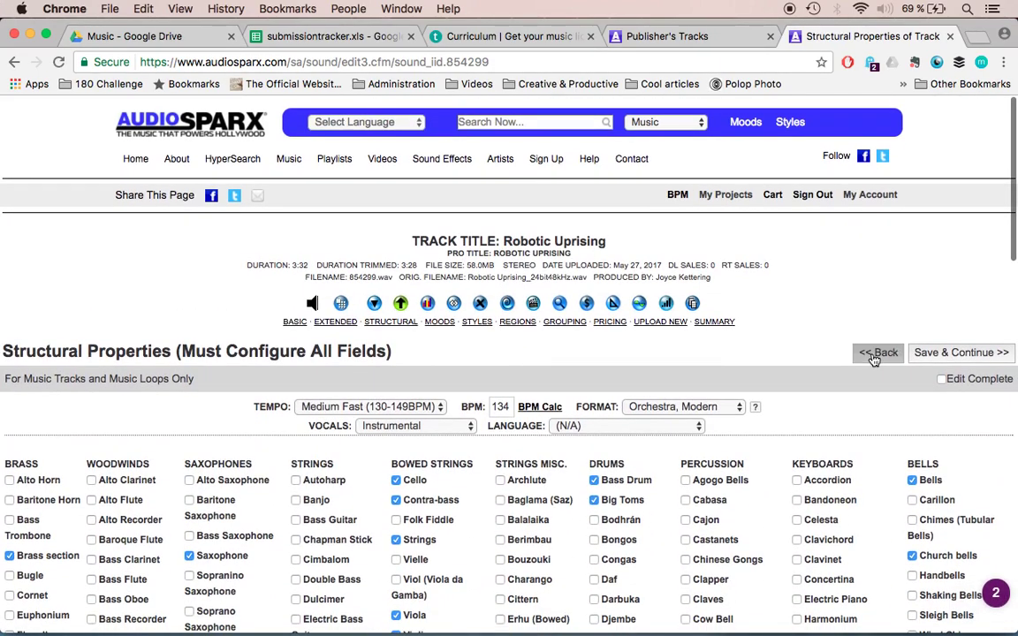
- Go back to the extended properties and reread the metadata text indexed for searches
left_click(873, 355)
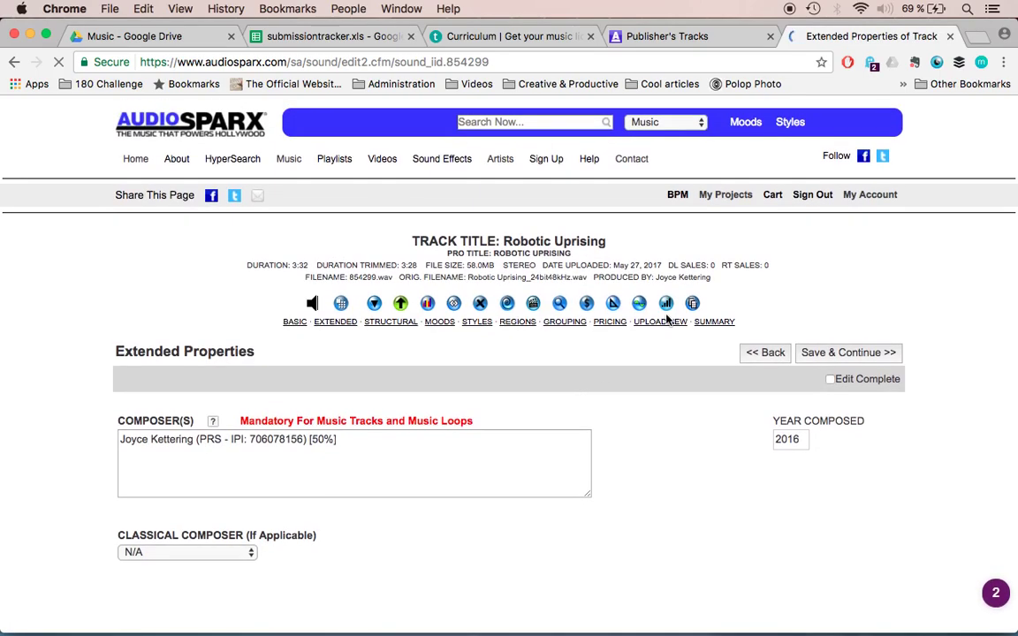
scroll(704, 304, "down", 20)
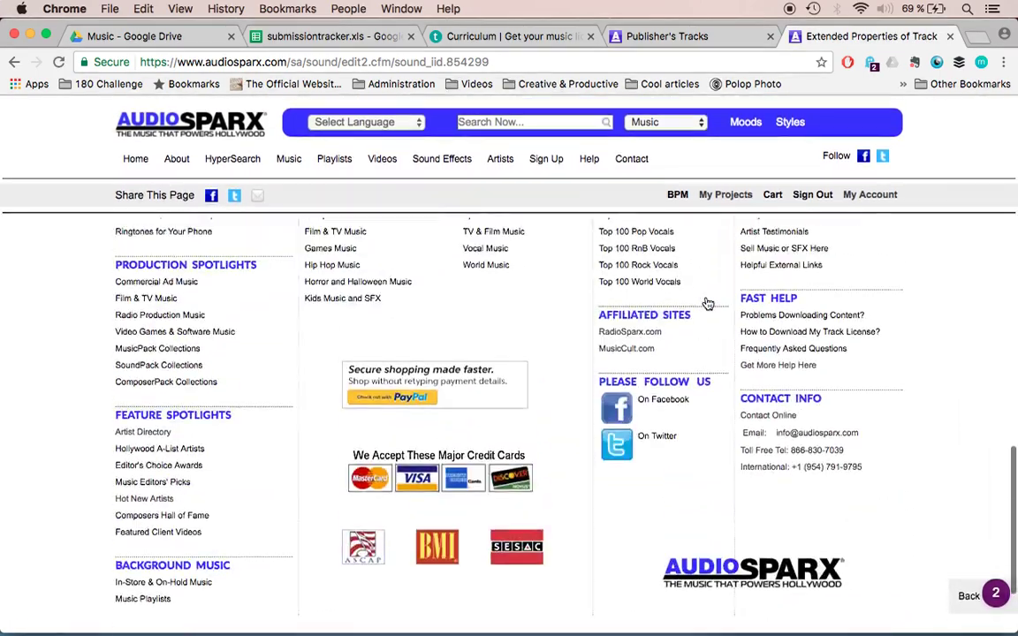
scroll(708, 303, "up", 5)
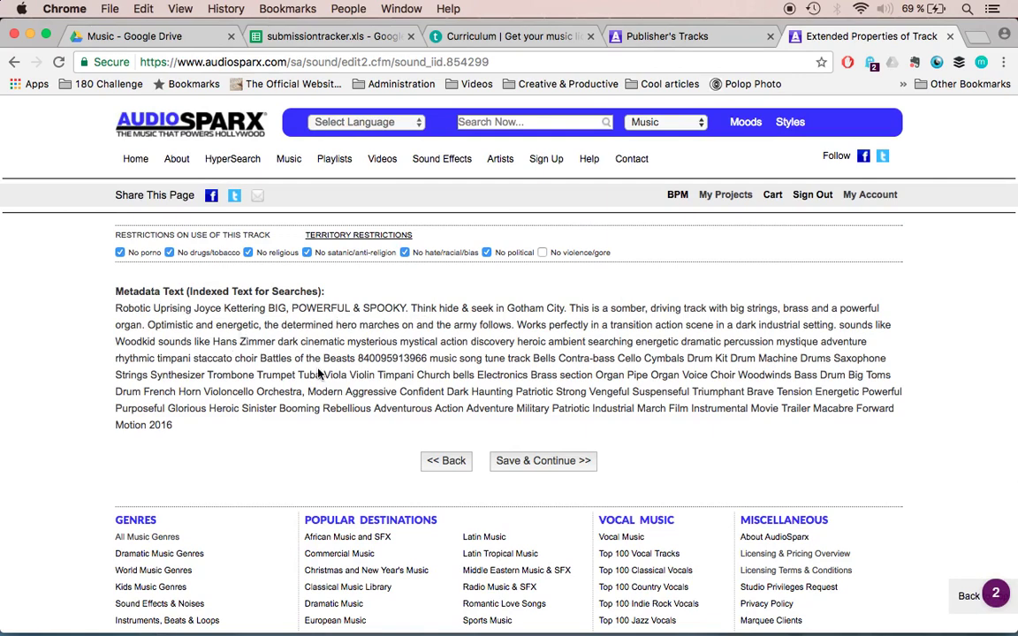
scroll(358, 403, "down", 2)
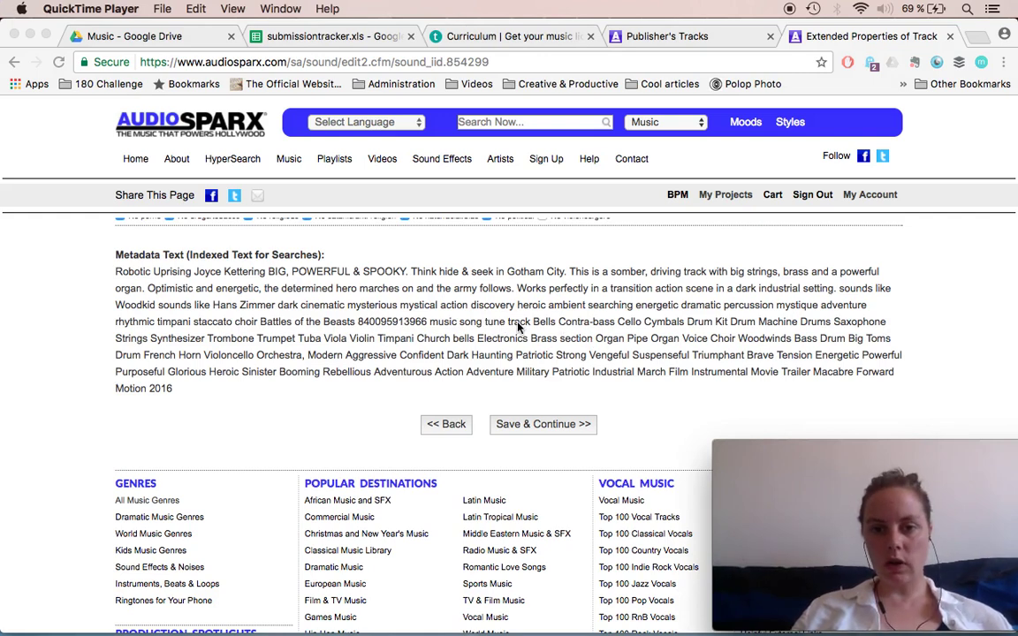
- Save the extended properties again and proceed to the tempo, format and instrument settings of the structural properties
left_click(544, 425)
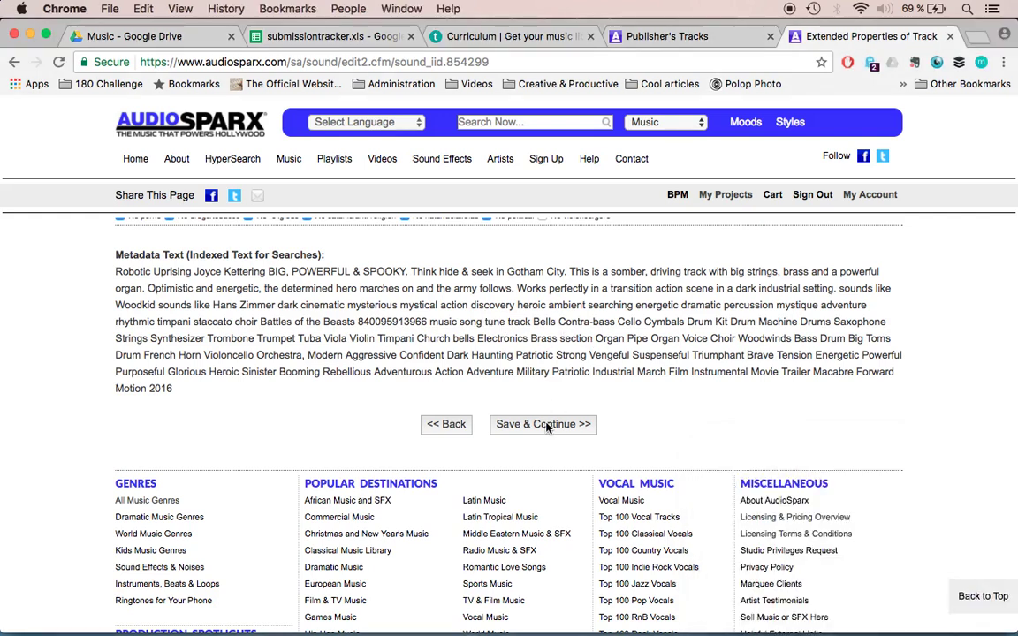
left_click(543, 428)
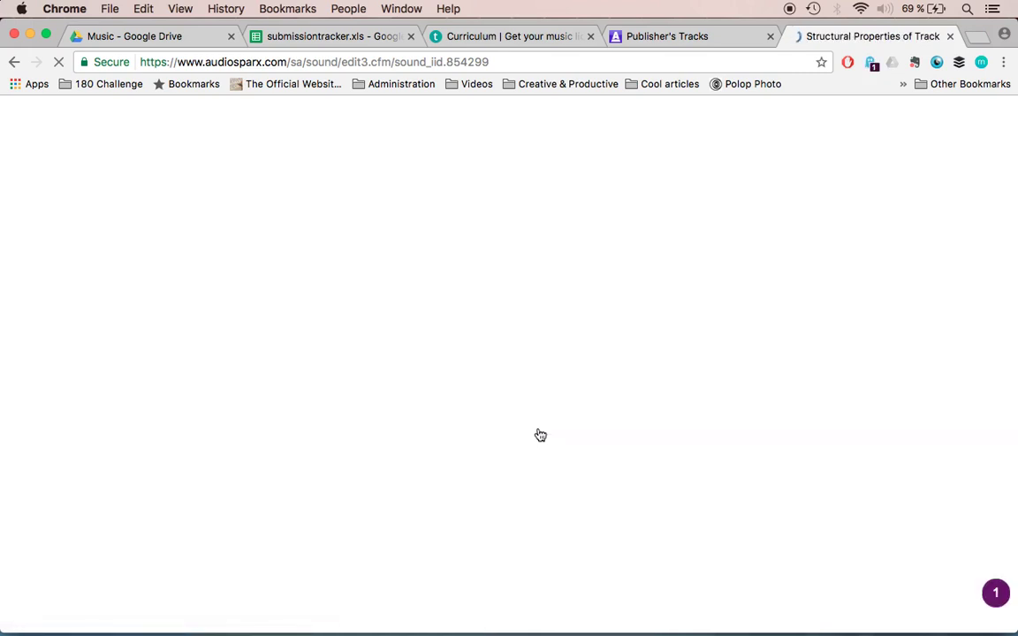
scroll(275, 375, "down", 4)
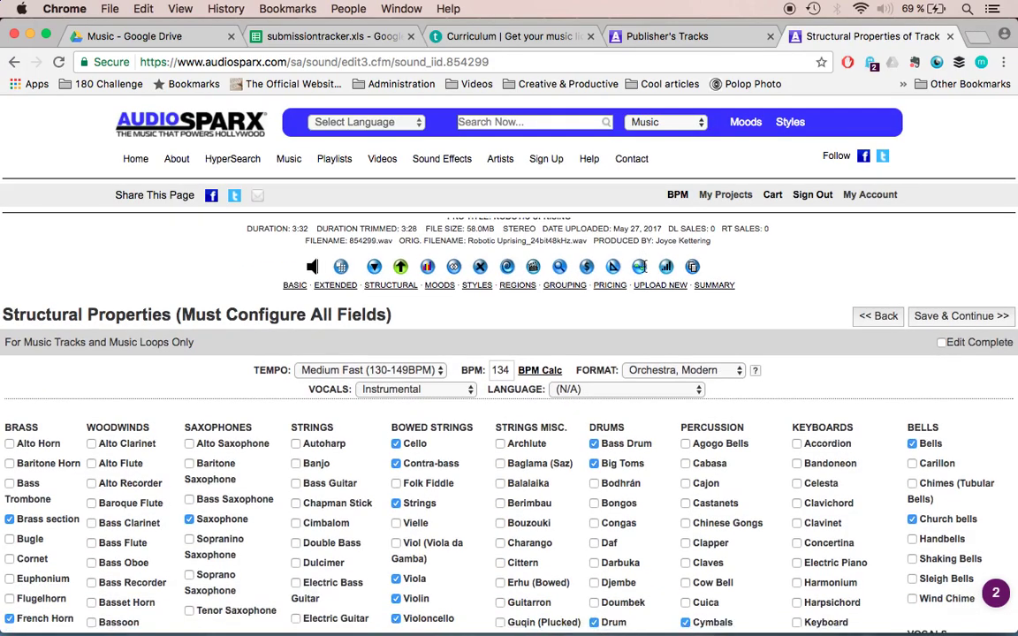
scroll(275, 376, "up", 3)
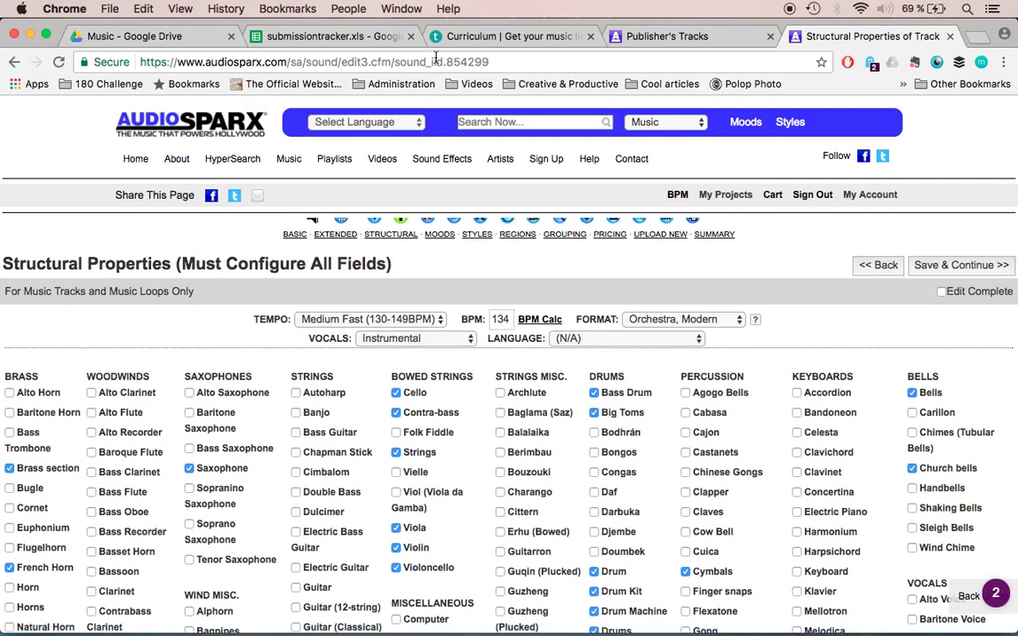
- Look up the BPM of Robotic Uprising in row 96 of the submissiontracker.xls spreadsheet
left_click(334, 36)
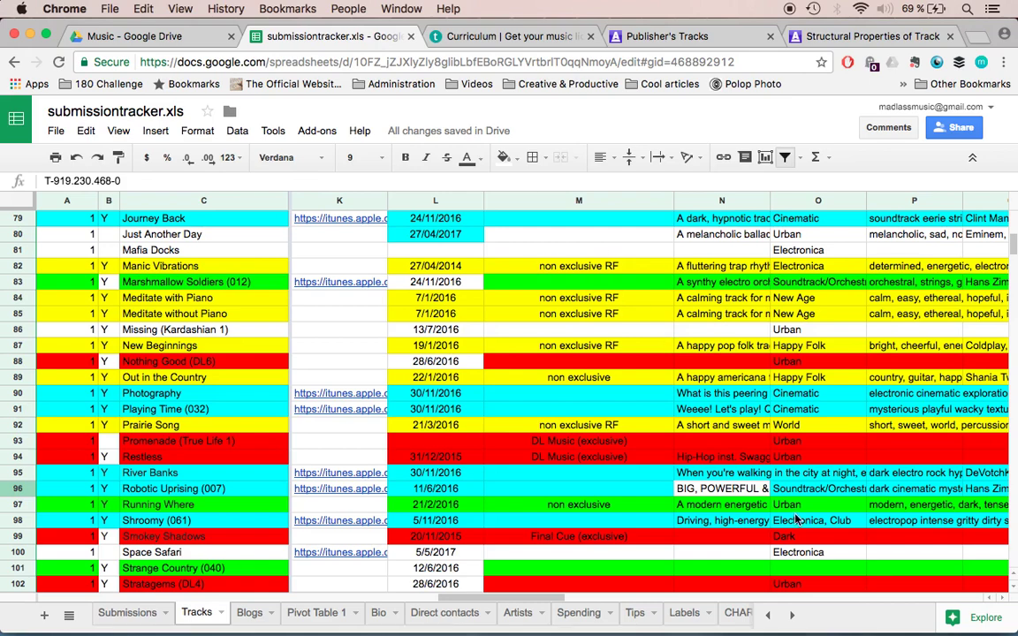
key("Right")
key("Right")
key("Right")
key("Right")
key("Right")
key("Right")
key("Right")
key("Right")
key("Right")
key("Right")
key("Right")
key("Left")
key("Left")
key("Left")
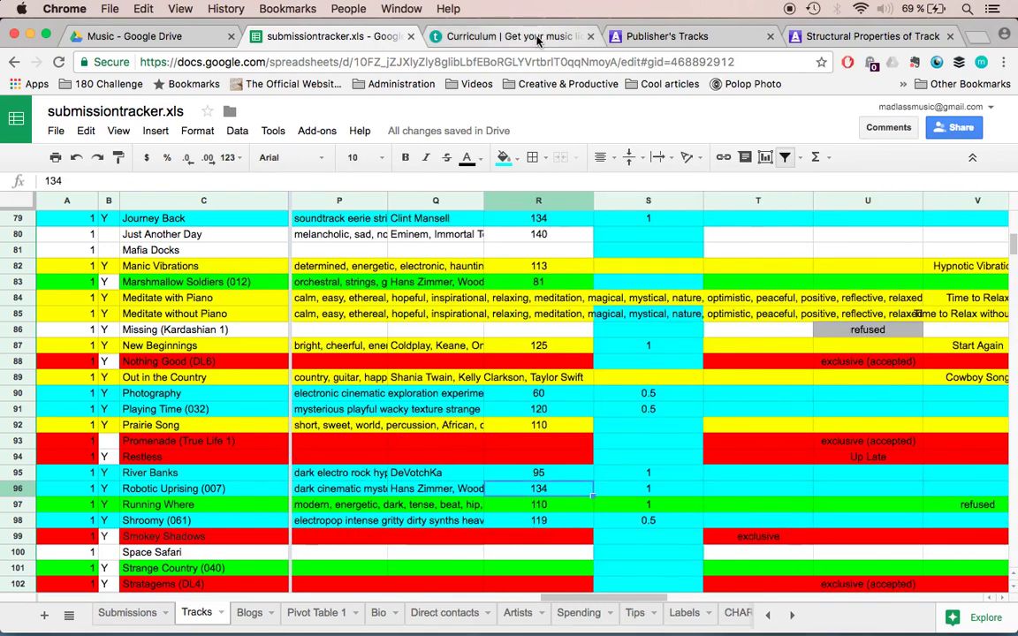
- Return to the AudioSparx structural properties and look through the available format options, keeping Orchestra, Modern
left_click(719, 40)
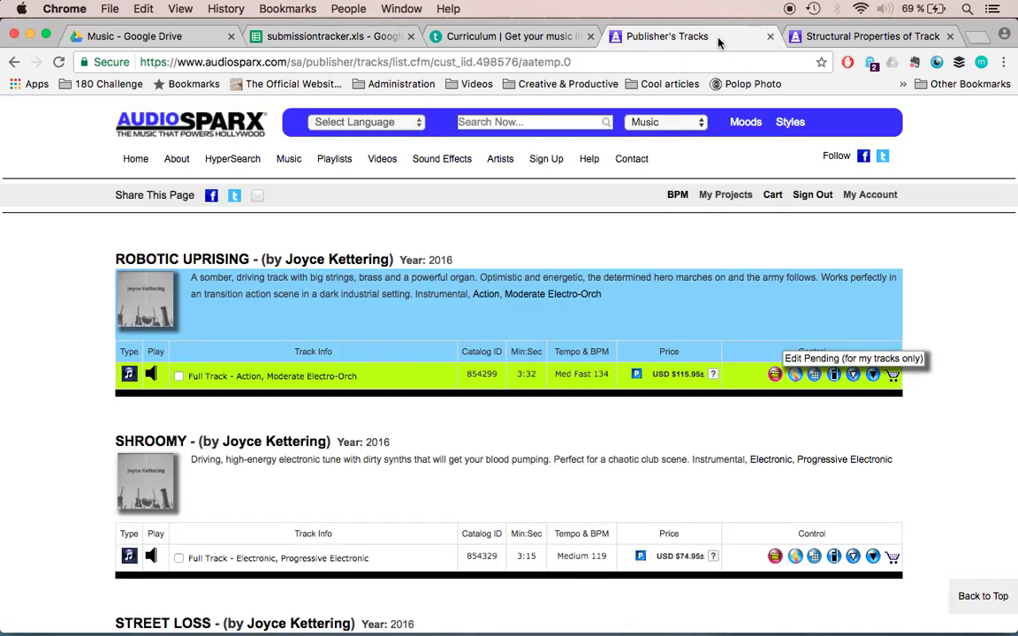
left_click(822, 38)
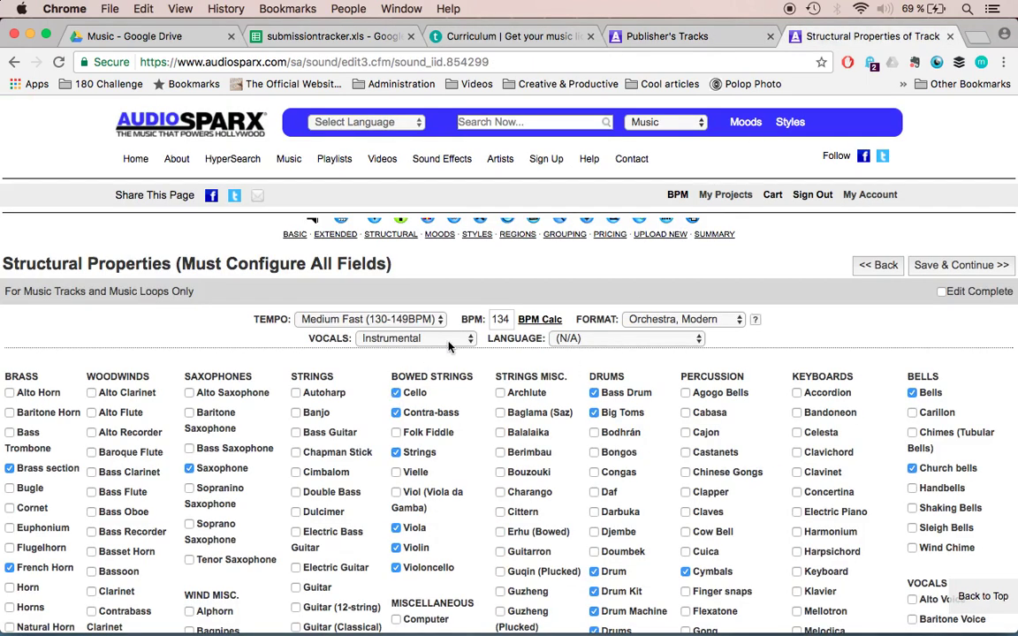
left_click(661, 320)
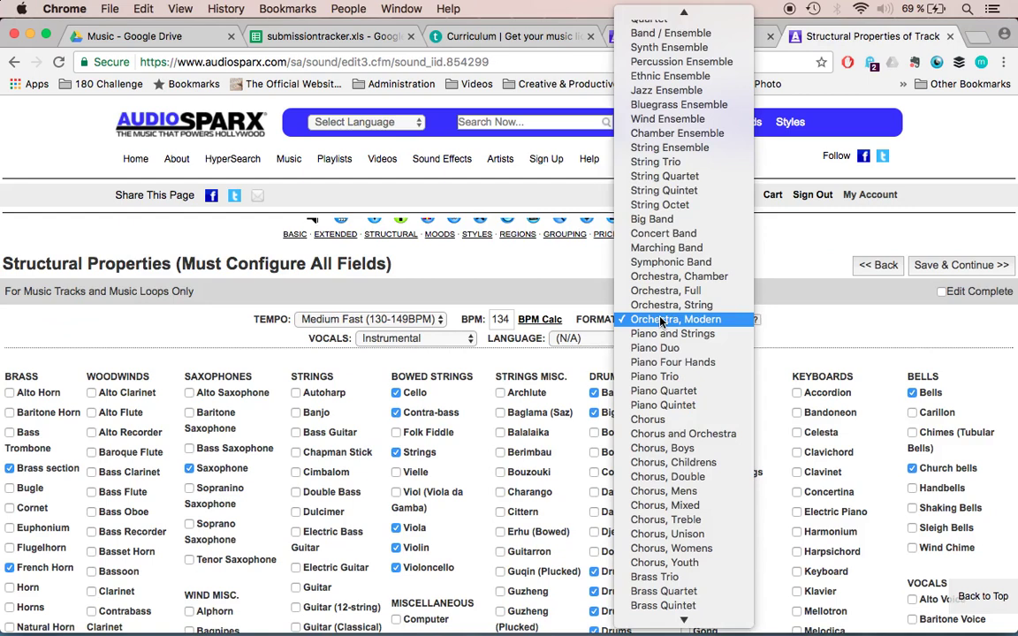
scroll(704, 63, "up", 3)
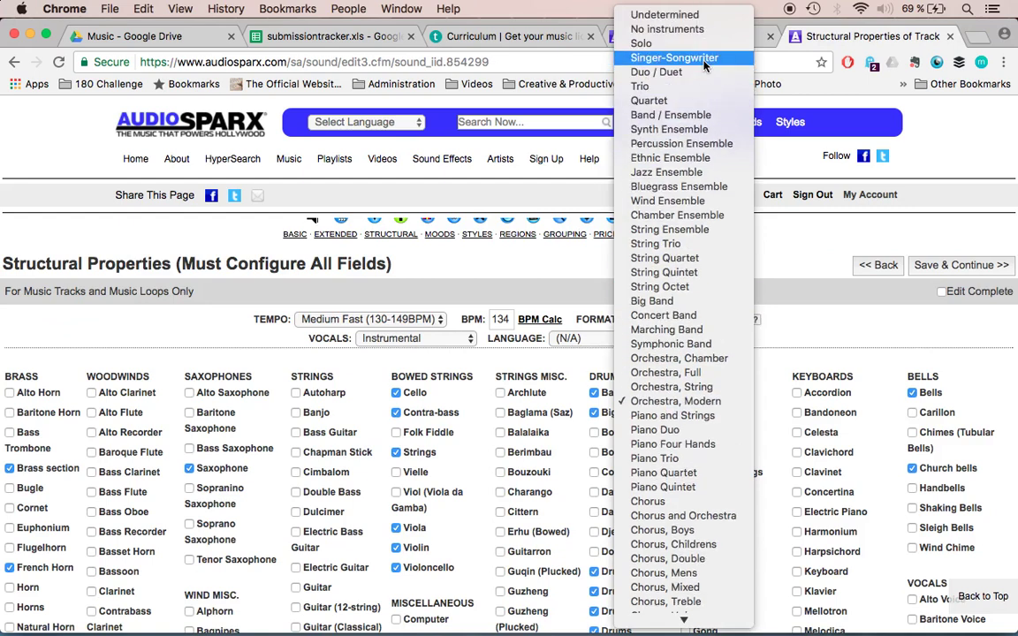
scroll(705, 64, "down", 5)
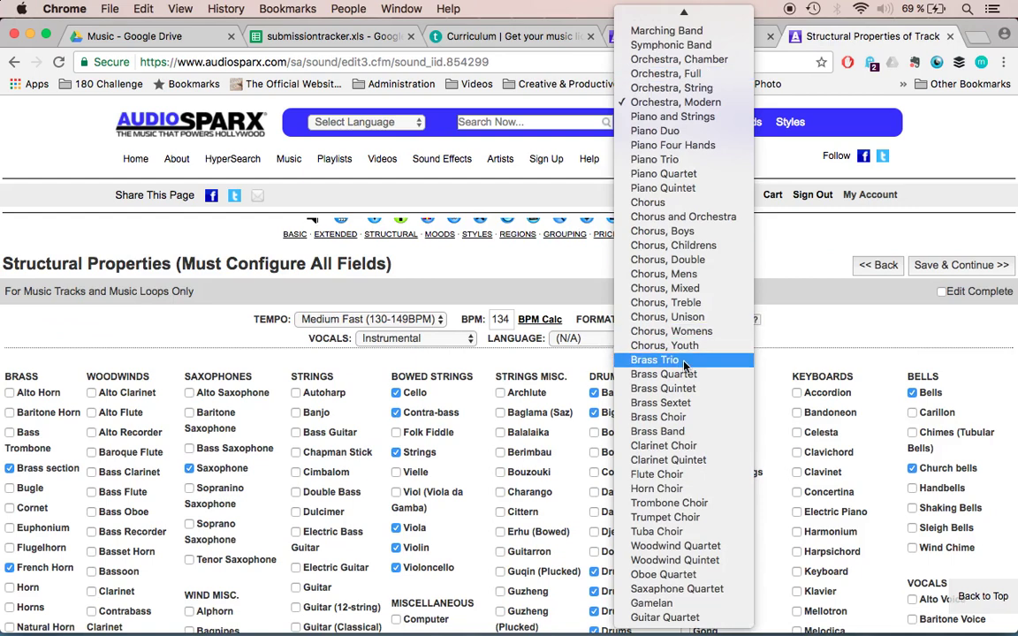
left_click(646, 99)
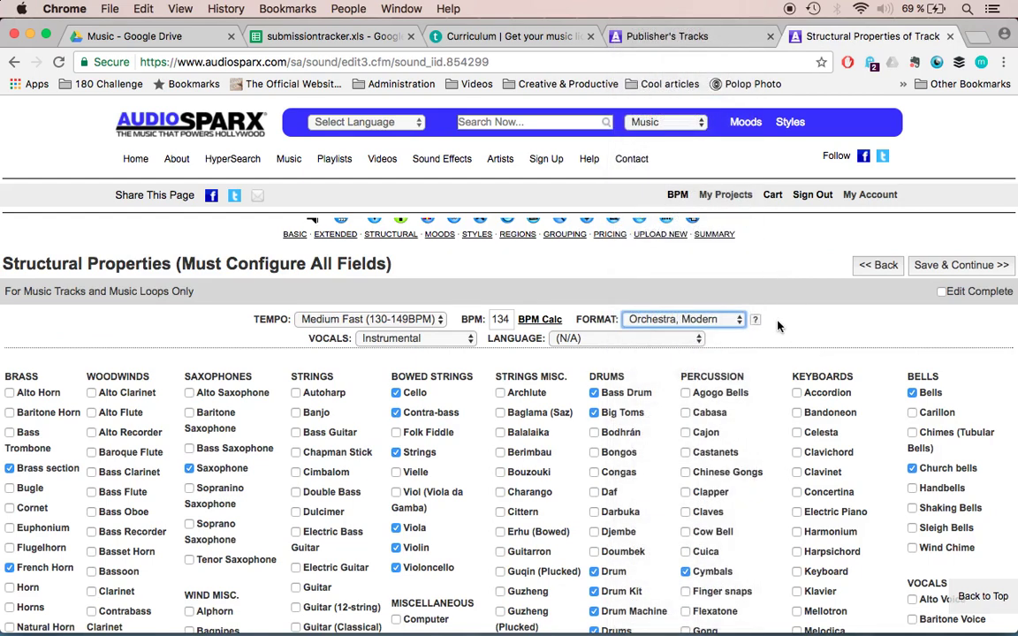
left_click(714, 320)
scroll(720, 177, "down", 4)
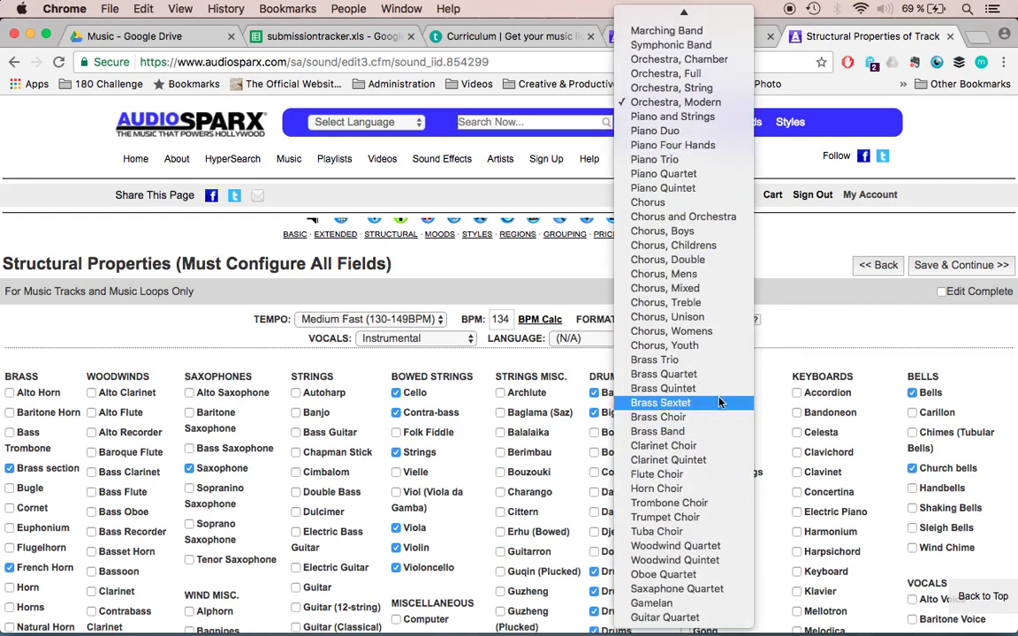
key("Escape")
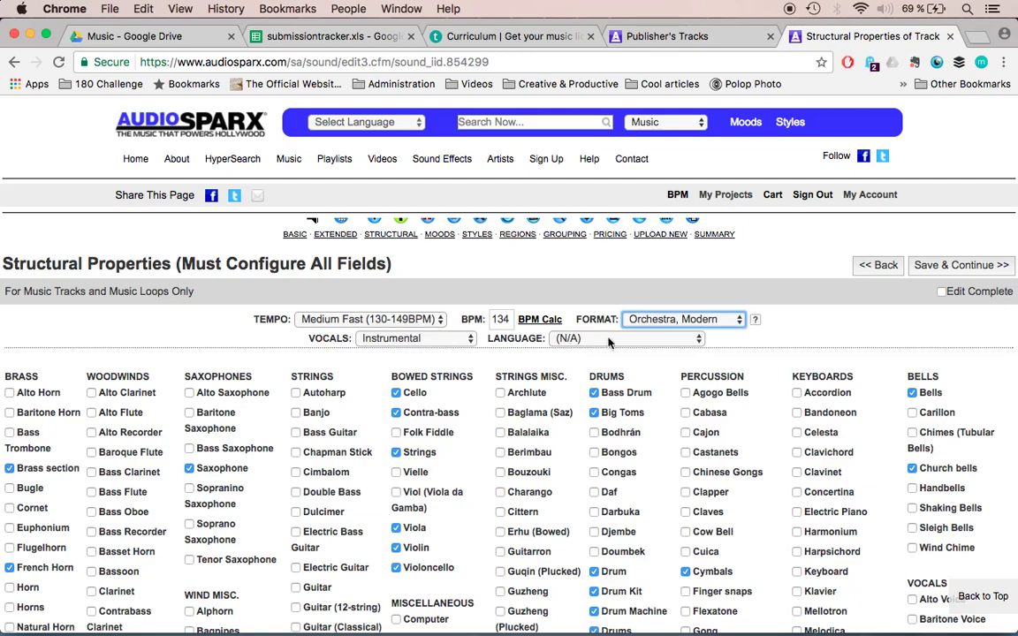
- Examine the instruments selected for the track across all categories of the structural properties
scroll(113, 387, "down", 3)
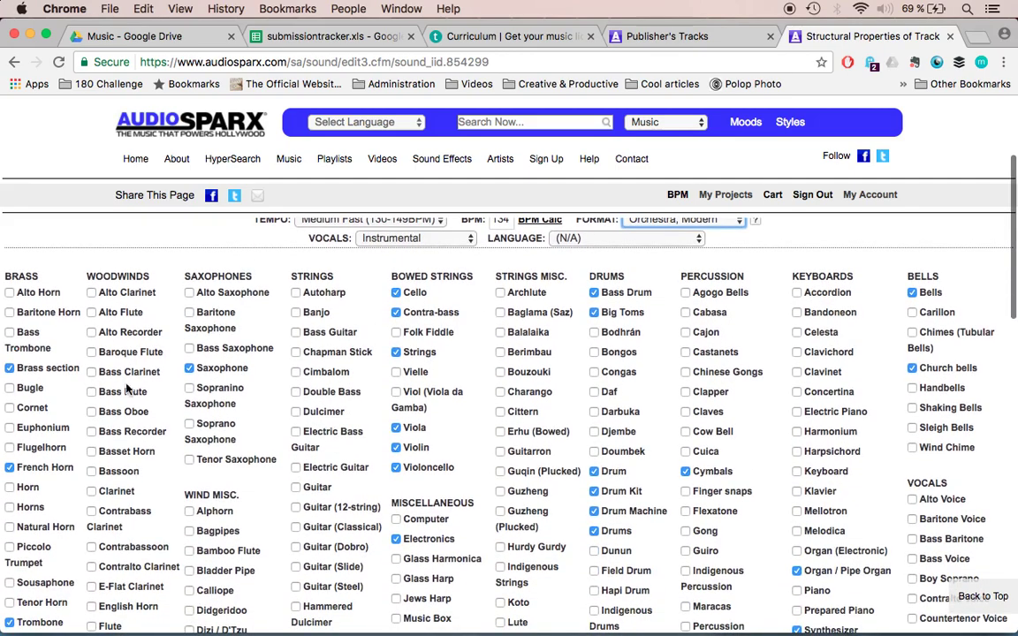
scroll(113, 386, "down", 3)
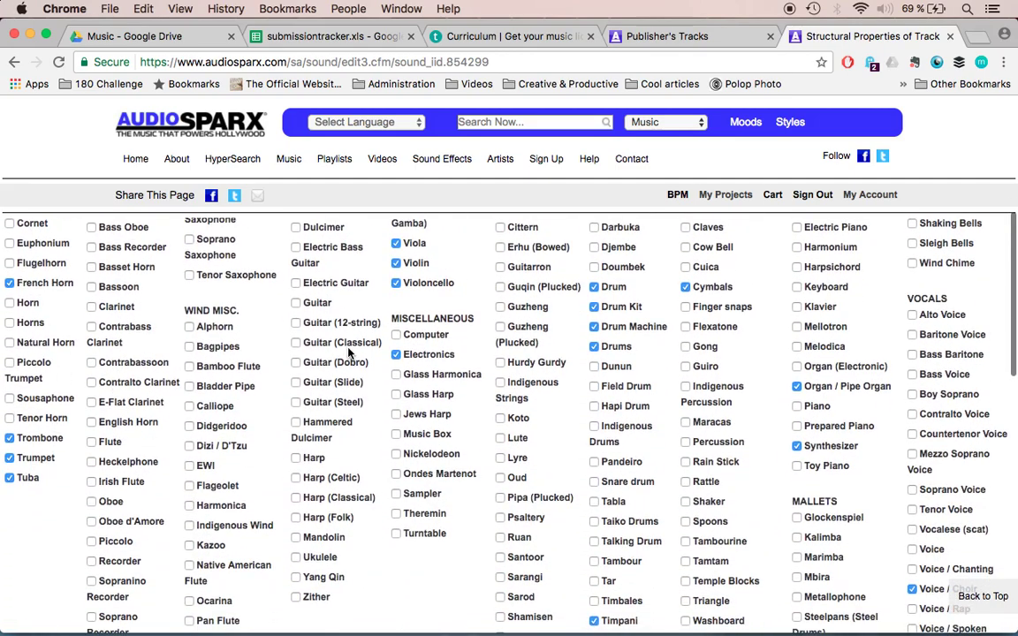
scroll(471, 376, "up", 6)
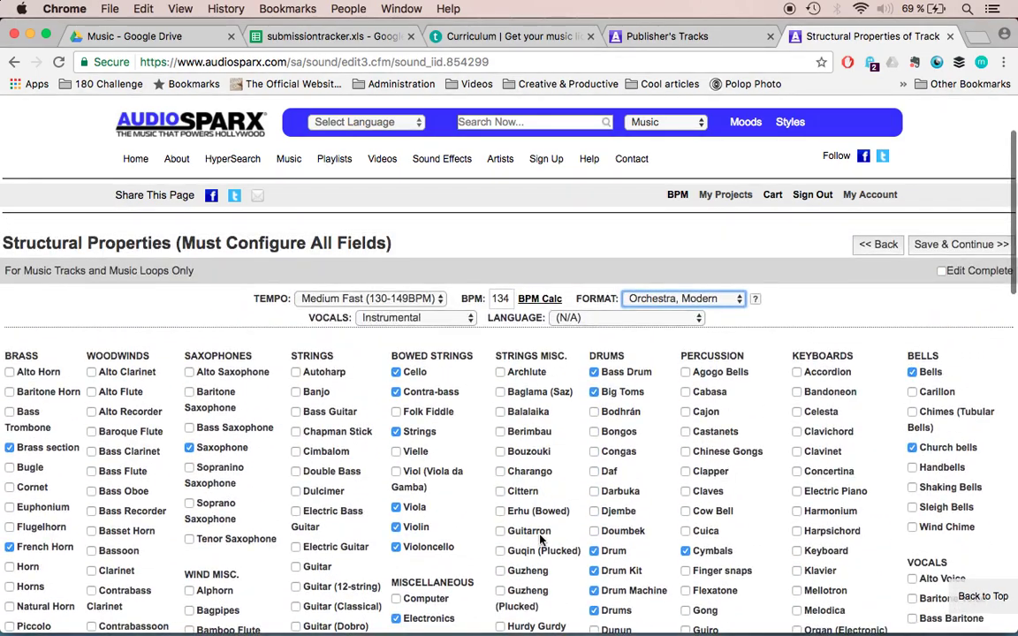
scroll(629, 406, "down", 15)
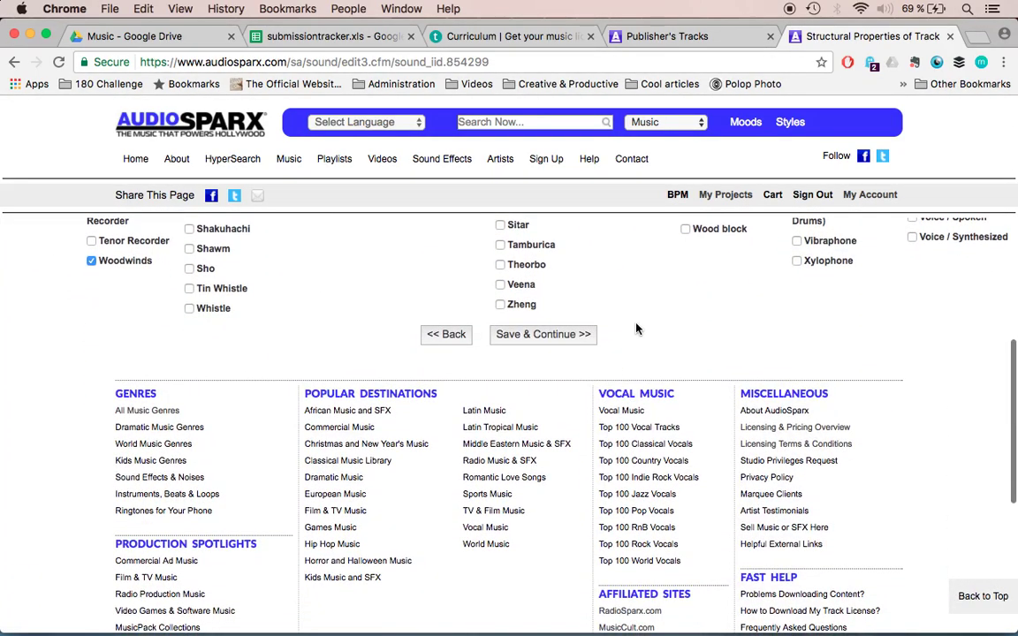
scroll(637, 328, "up", 15)
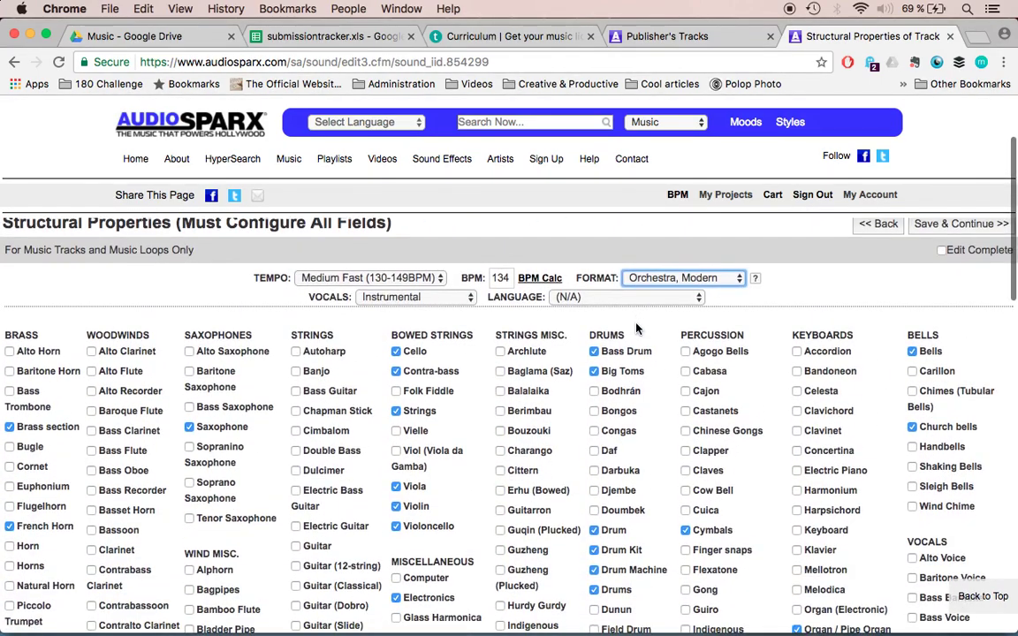
key("super+Tab")
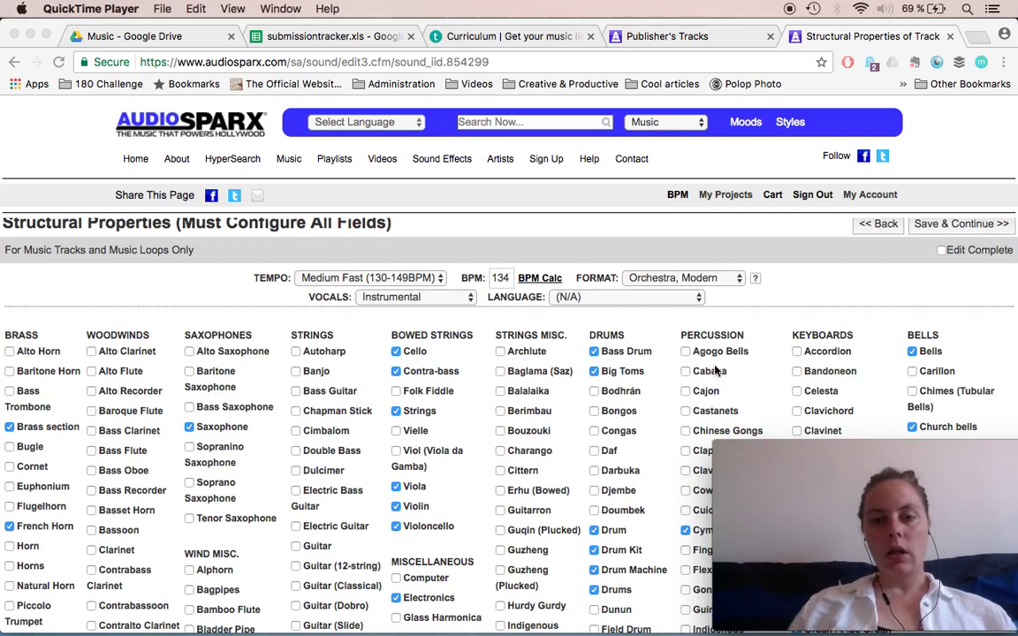
scroll(583, 404, "down", 10)
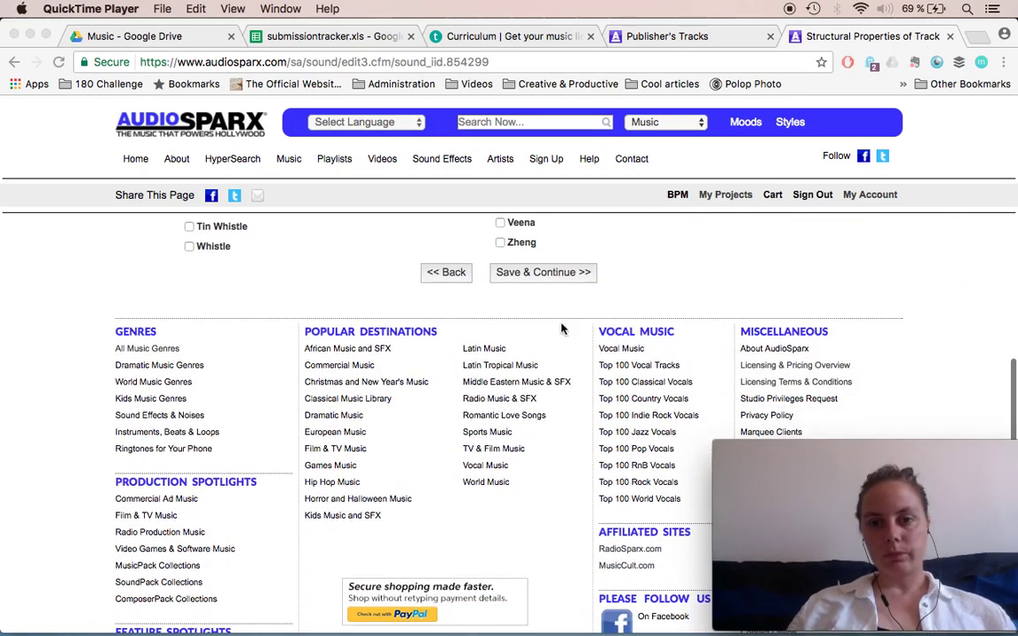
- Save the structural properties and review the moods selected for the Robotic Uprising track
left_click(544, 279)
left_click(531, 279)
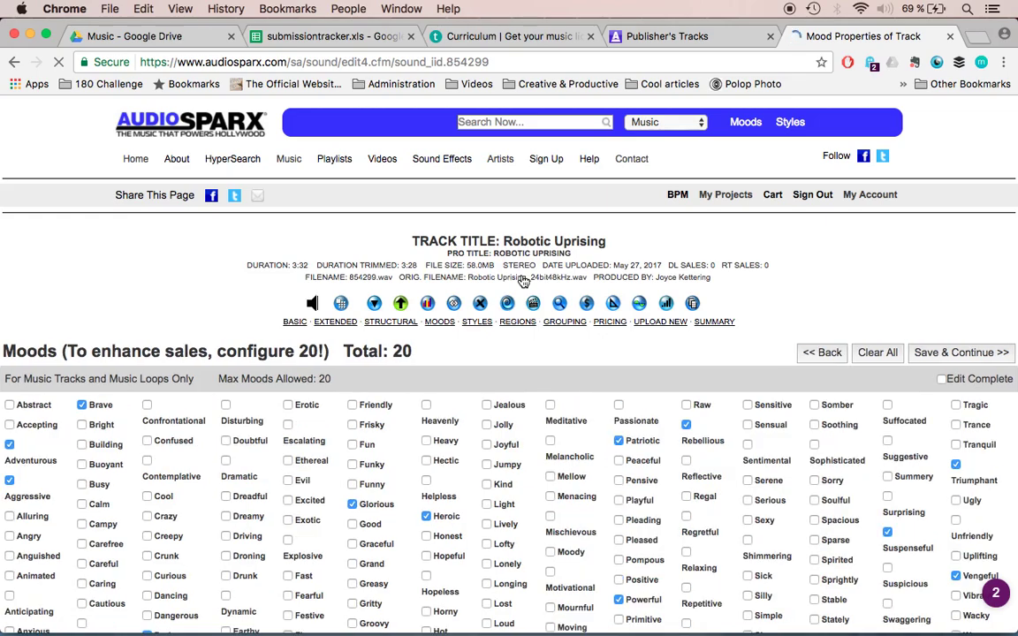
scroll(168, 285, "down", 3)
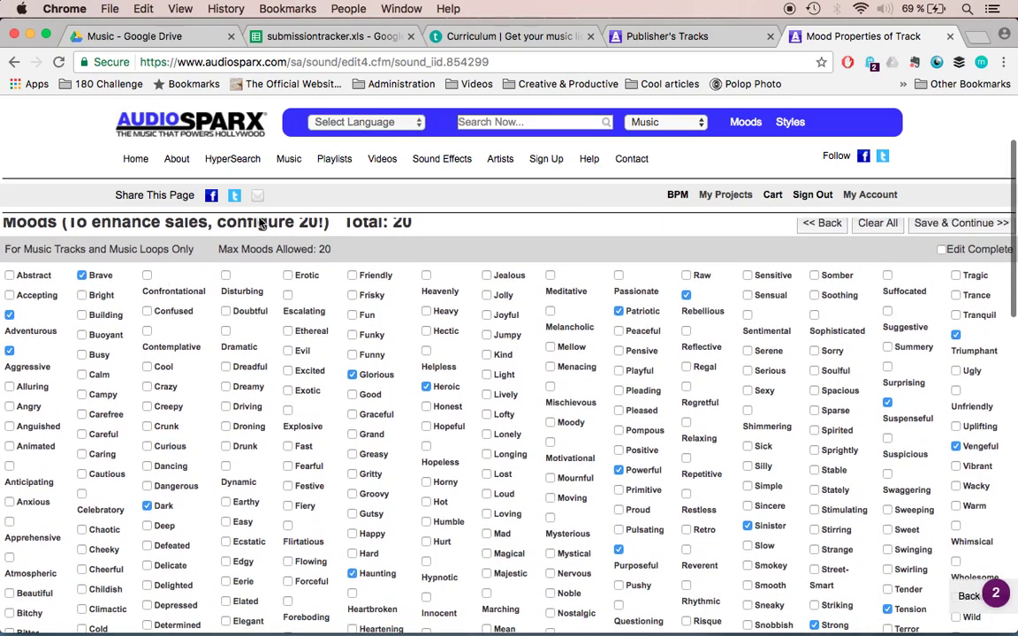
scroll(259, 223, "up", 1)
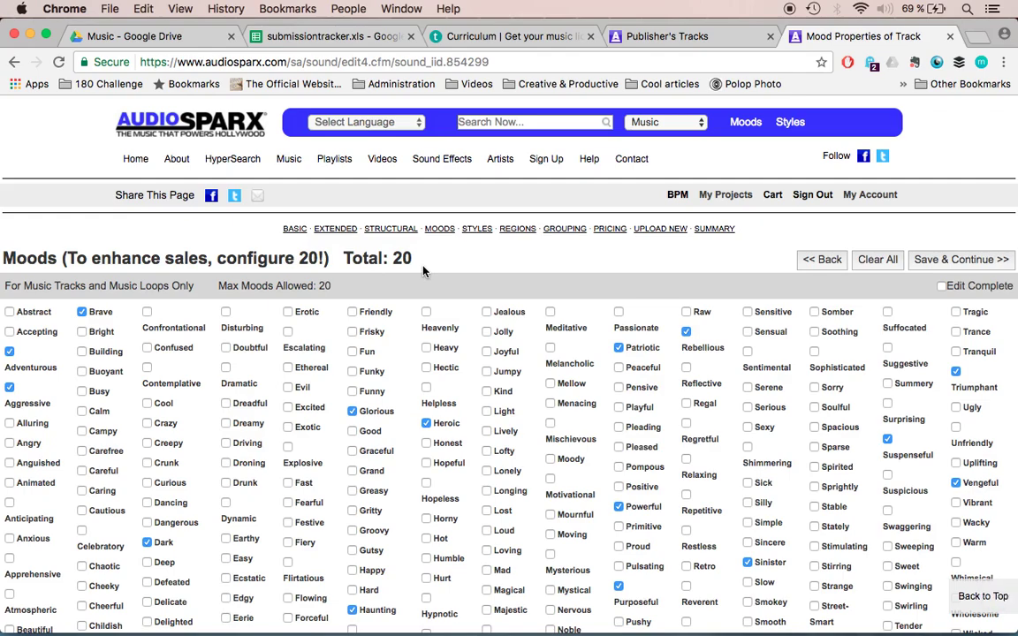
scroll(423, 272, "down", 3)
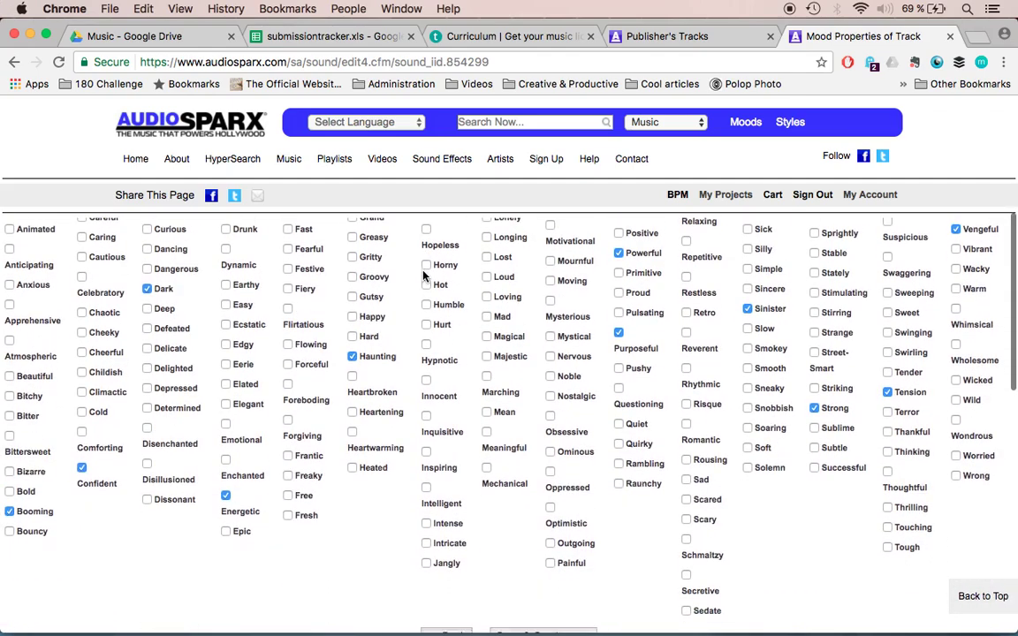
scroll(422, 274, "up", 2)
scroll(422, 275, "up", 1)
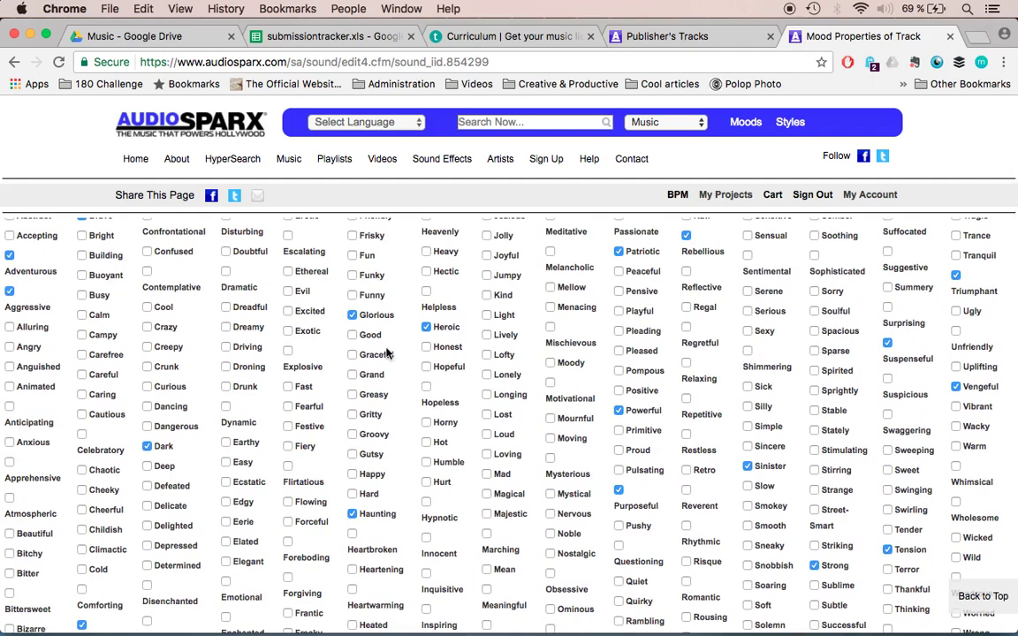
scroll(353, 513, "down", 5)
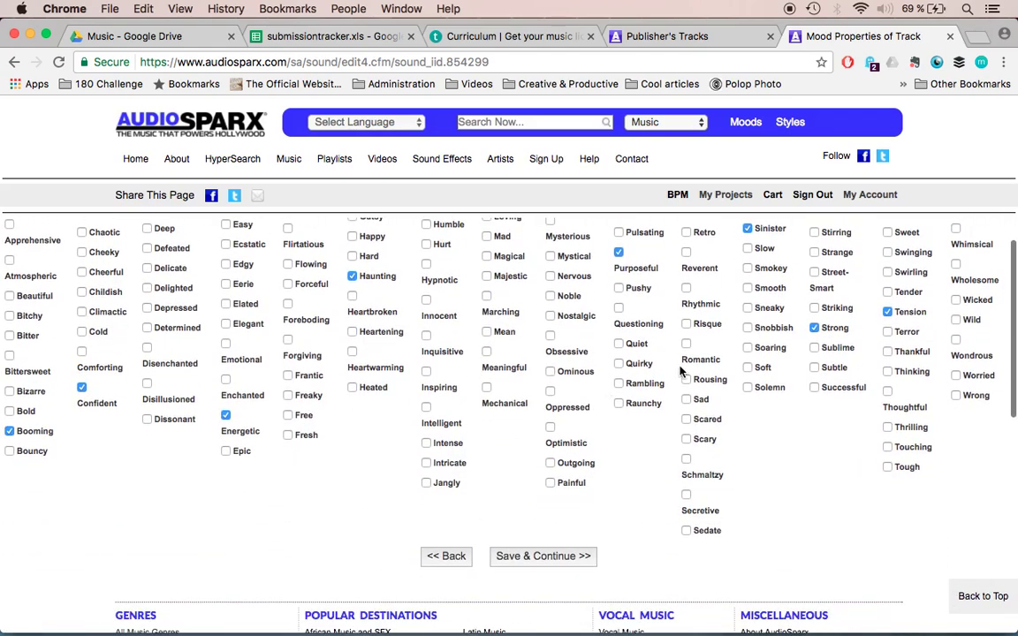
scroll(645, 380, "up", 7)
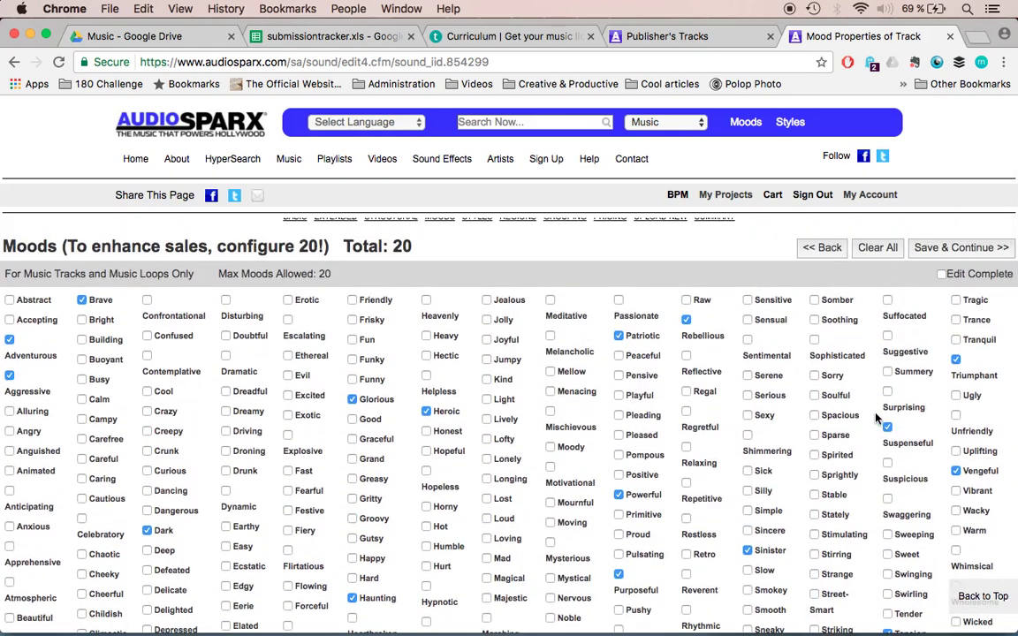
- Save the mood properties and examine the styles selected across all style categories
left_click(973, 252)
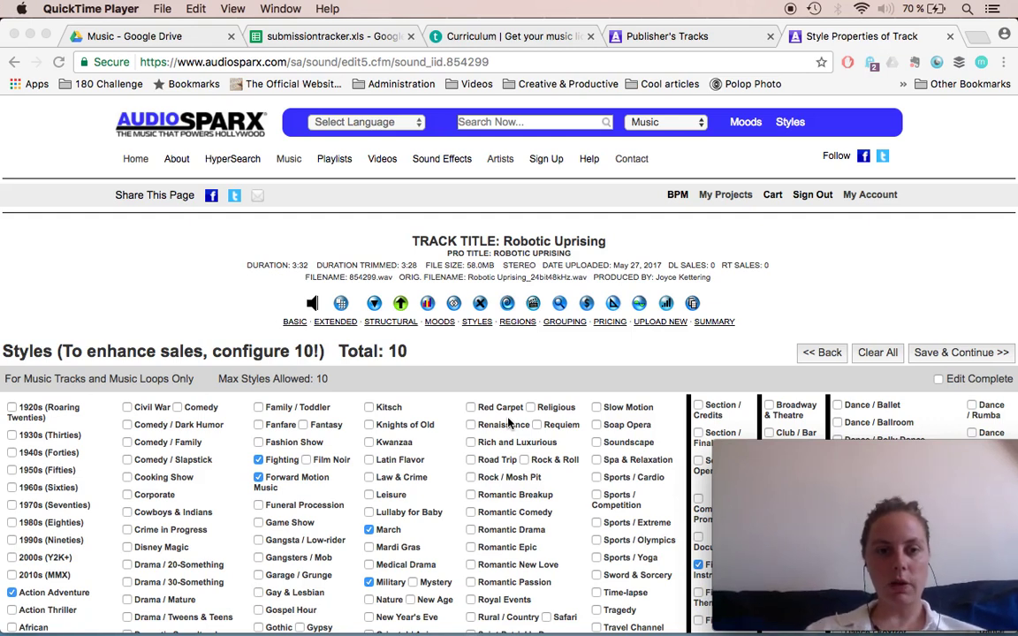
scroll(465, 296, "down", 1)
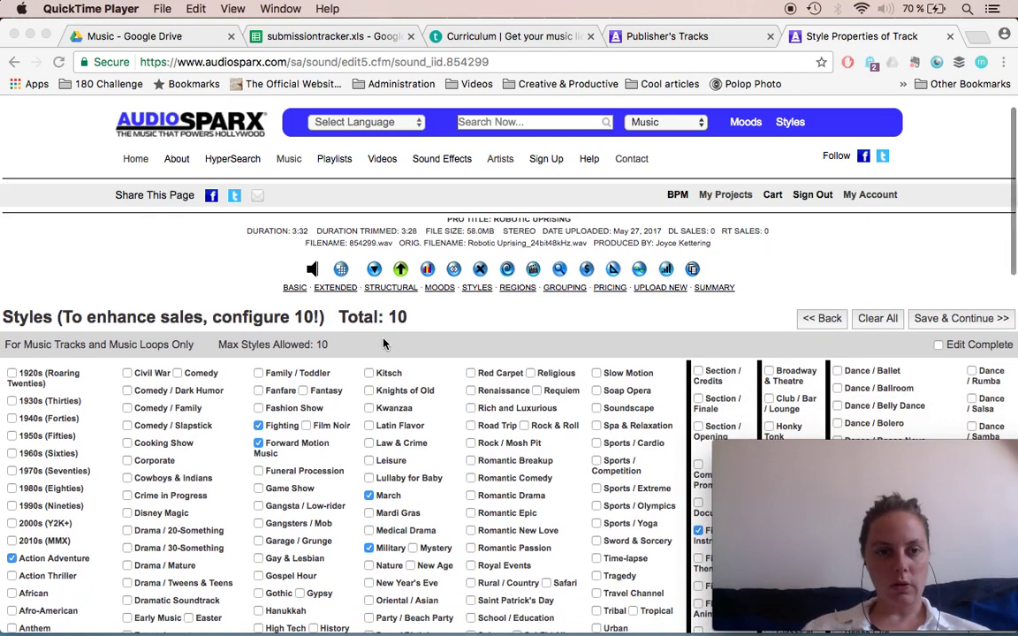
scroll(48, 310, "down", 4)
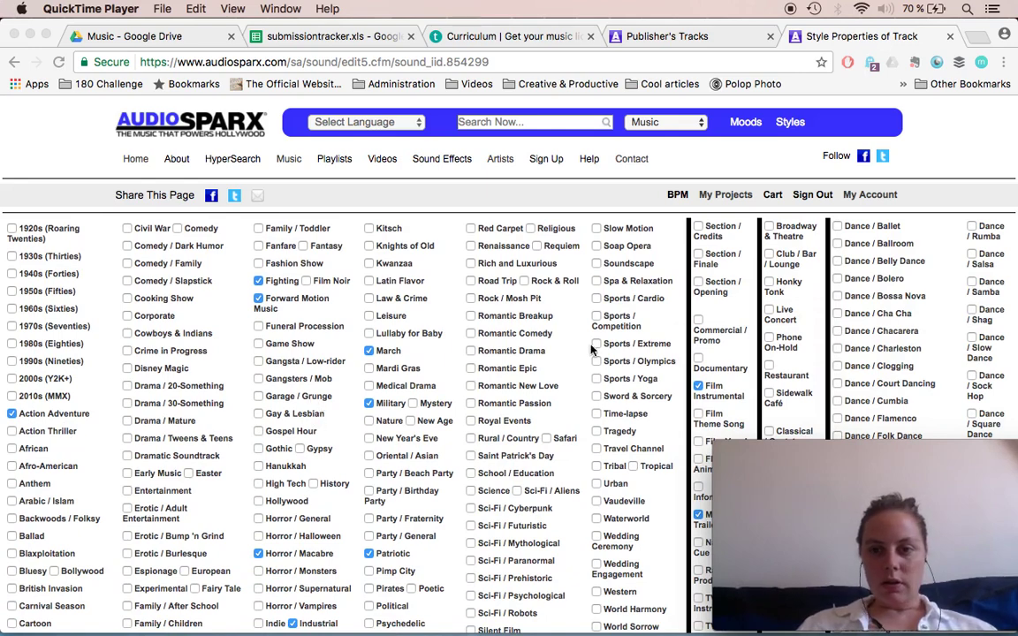
scroll(331, 354, "down", 5)
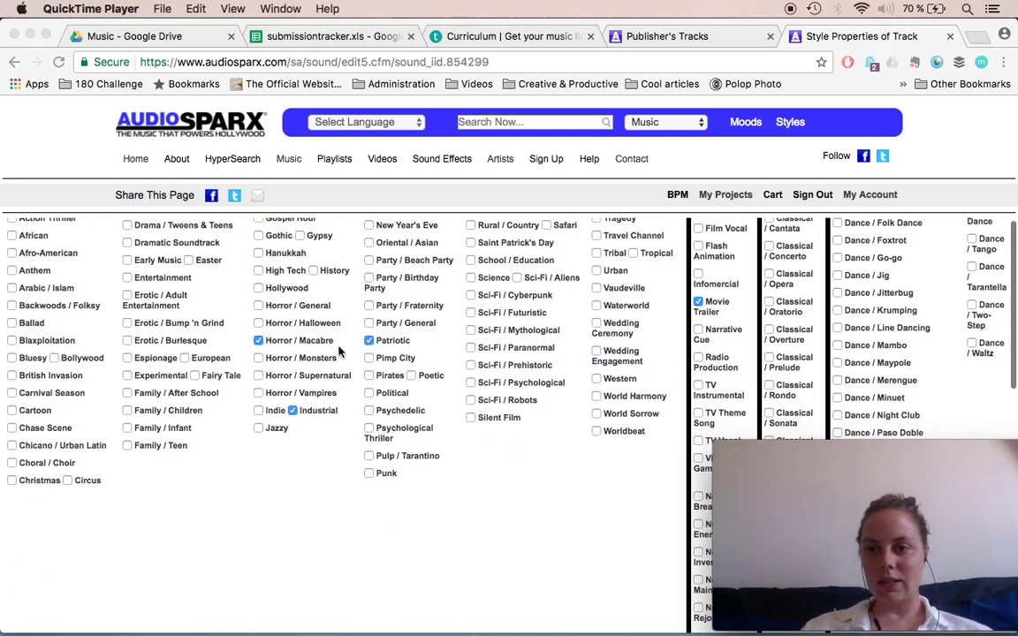
scroll(884, 336, "up", 7)
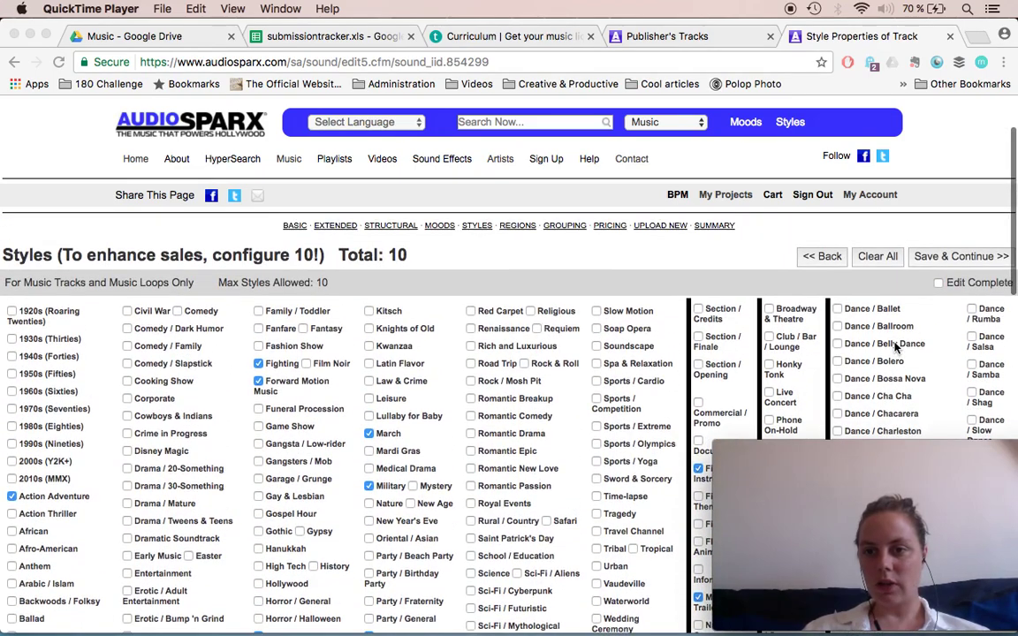
scroll(896, 336, "down", 1)
scroll(895, 319, "down", 3)
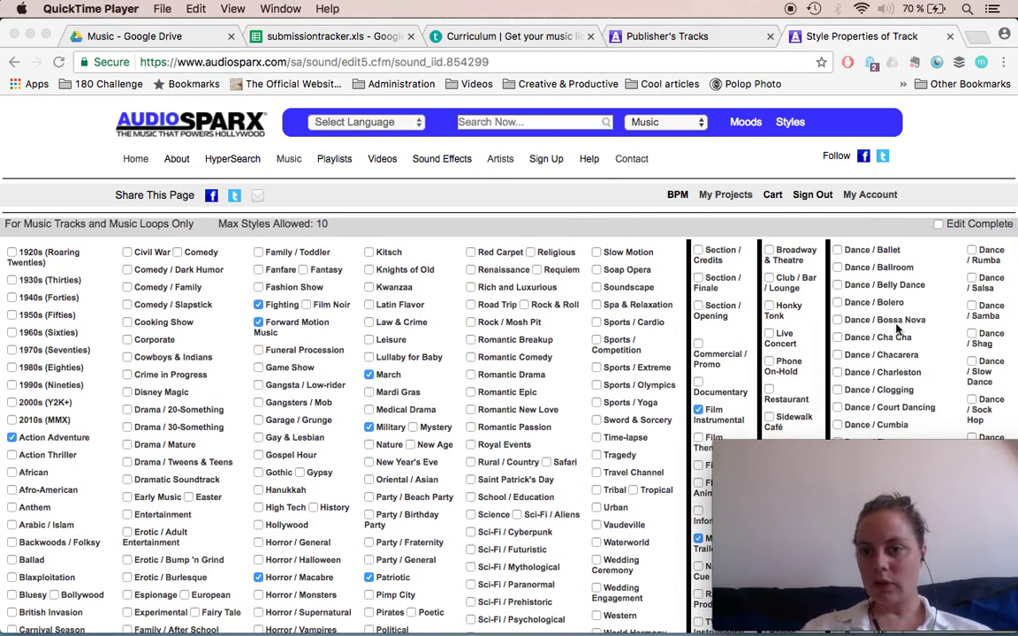
scroll(897, 328, "down", 3)
scroll(701, 287, "down", 8)
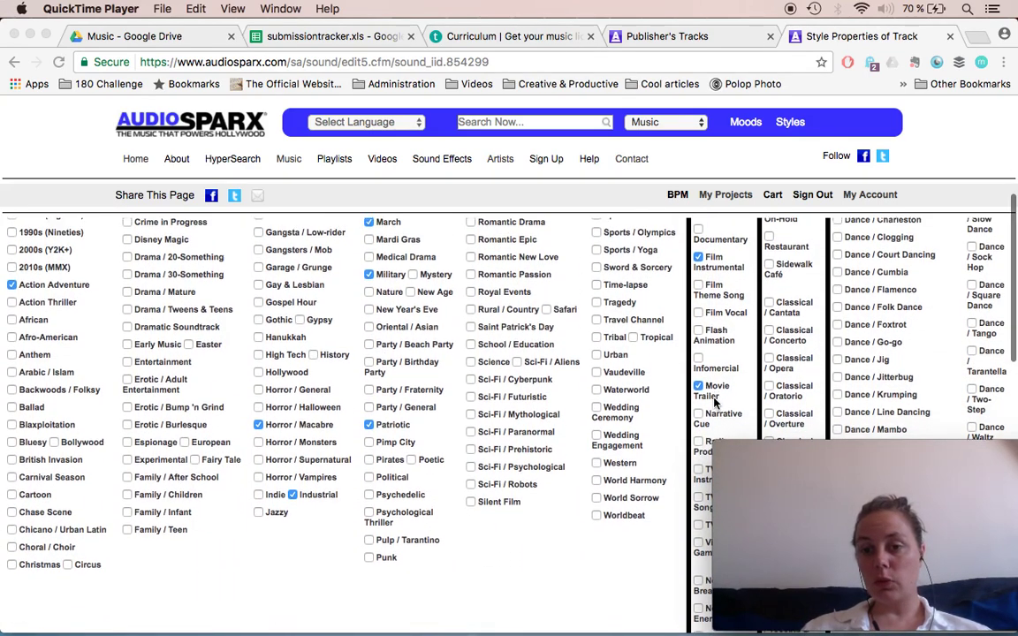
- Play a short excerpt of Robotic Uprising in Spotify, pause it, and return to the AudioSparx style properties in Chrome
key("super+Tab")
key("super+Tab")
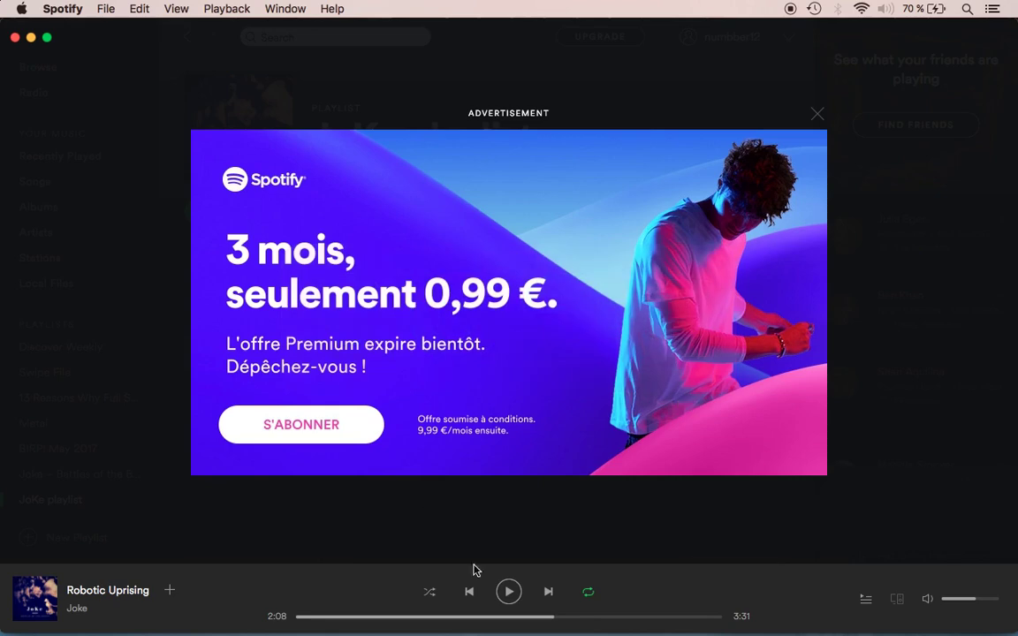
left_click(510, 592)
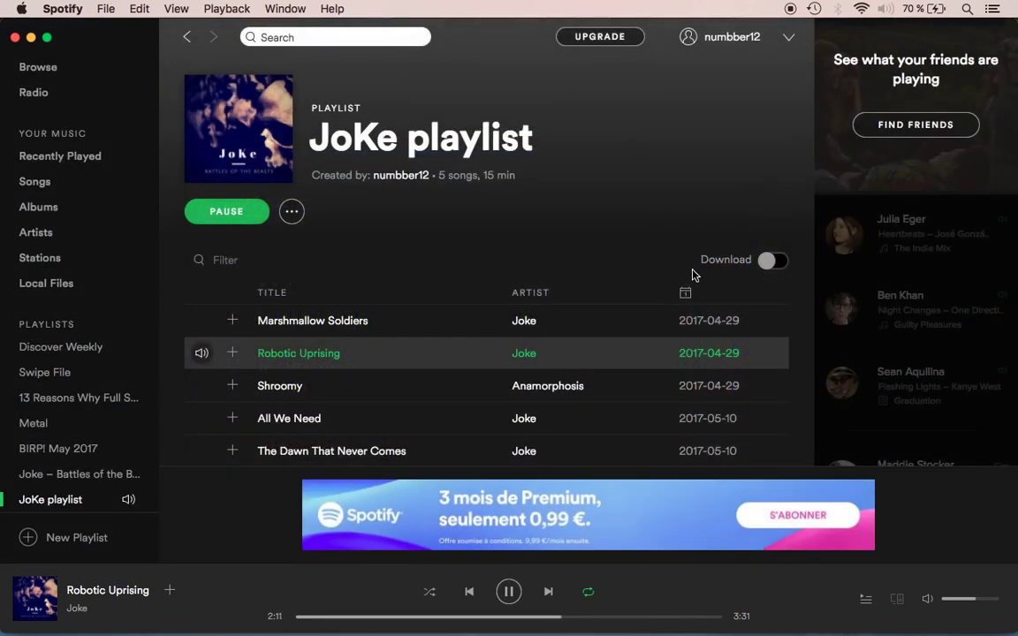
key("super+Tab")
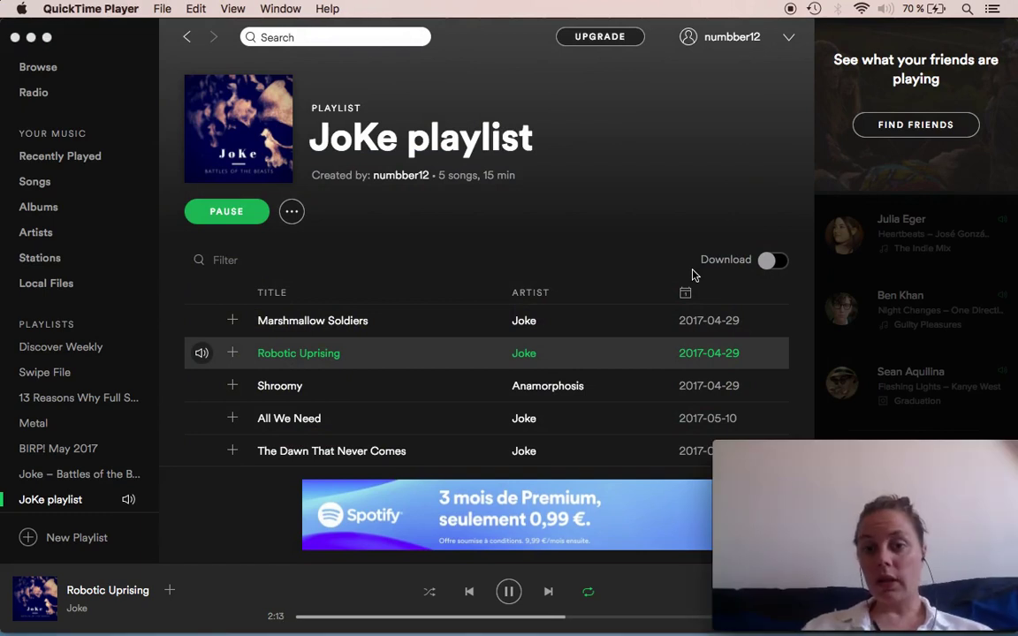
left_click(510, 592)
key("super+Tab")
key("super+Tab")
key("super+Tab")
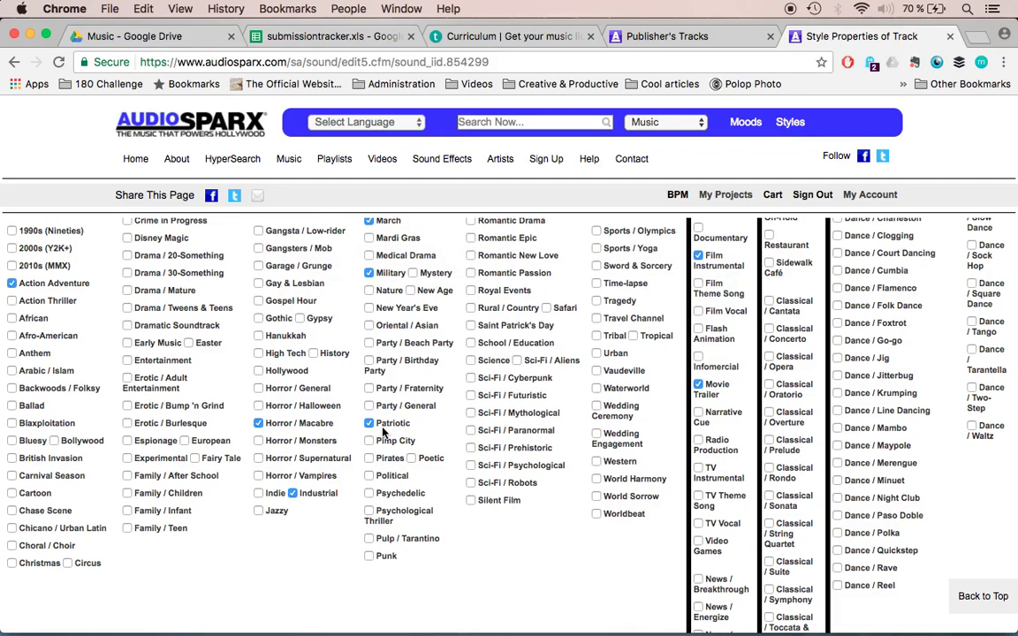
- Recheck the style selection, including the Dramatic Soundtrack description, and save it to continue to the region properties
scroll(348, 392, "up", 5)
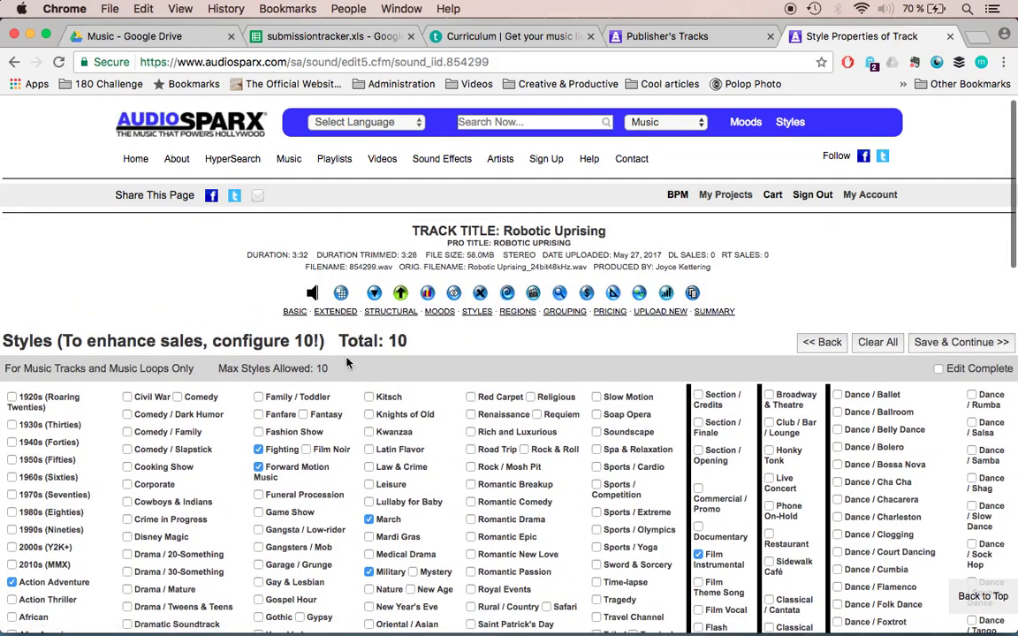
scroll(311, 321, "down", 5)
mouse_move(180, 382)
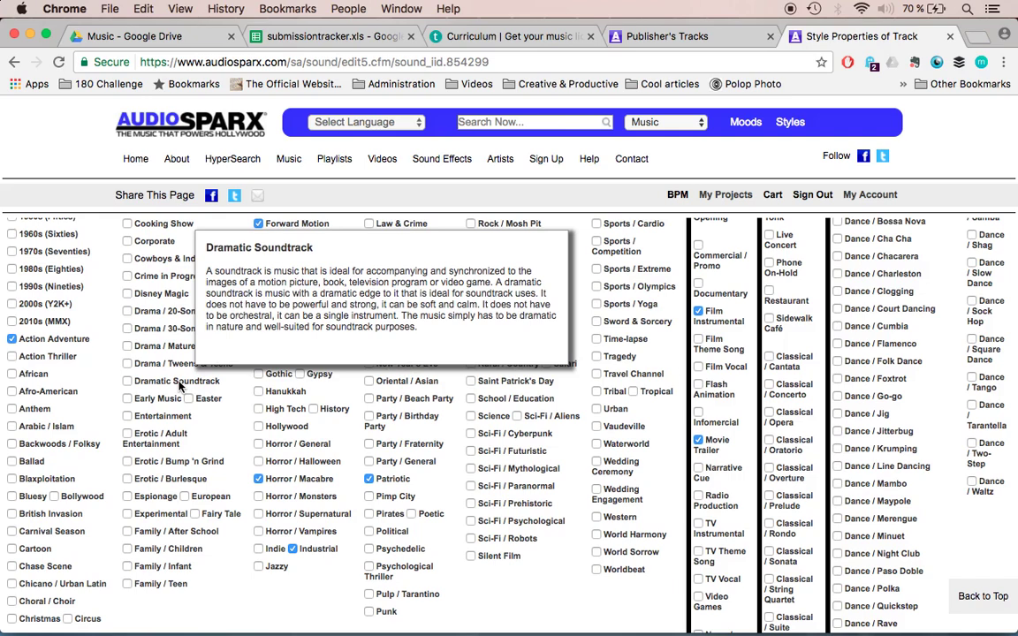
scroll(343, 406, "down", 6)
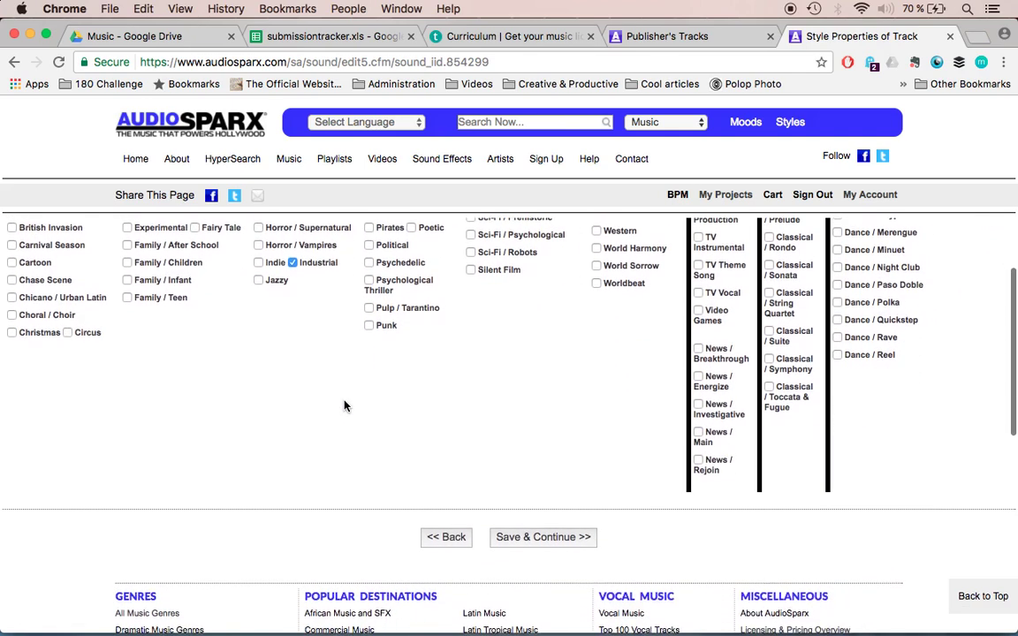
left_click(537, 537)
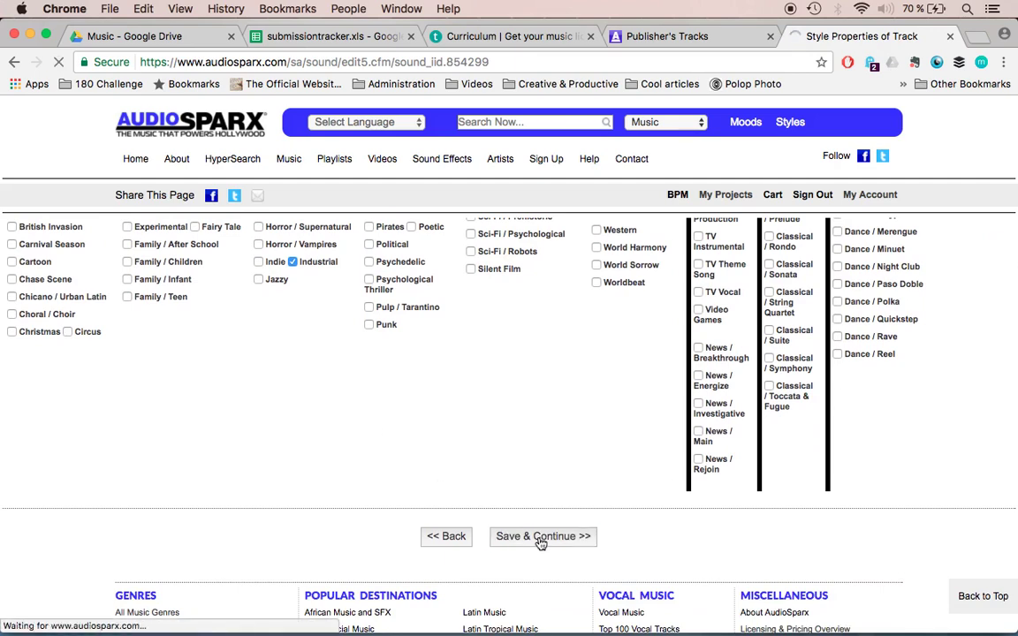
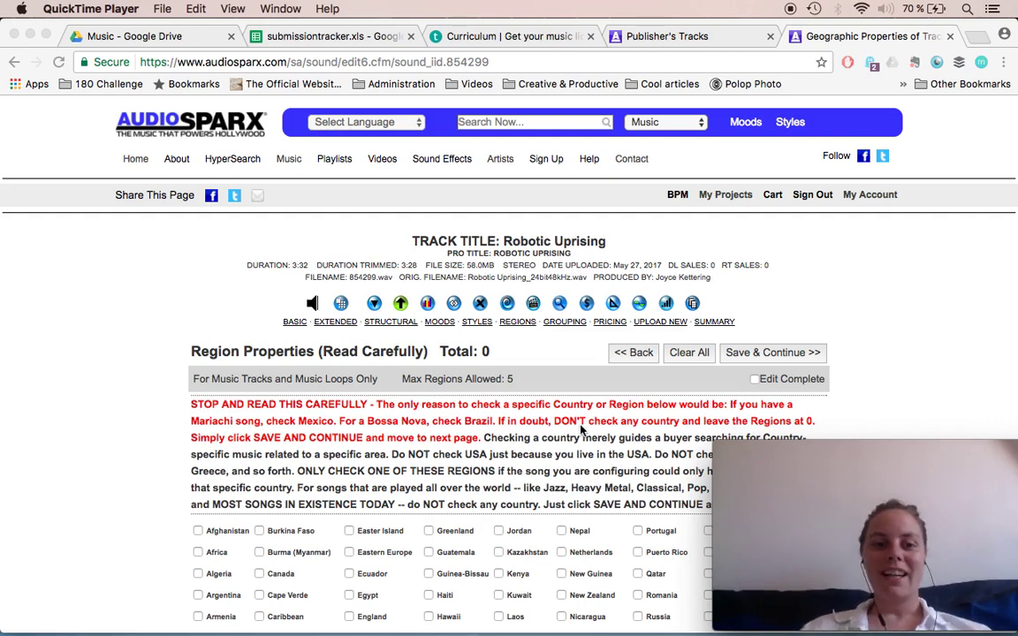
- Leave all countries unselected in the region properties and save to continue to the edit grouping
scroll(371, 344, "down", 2)
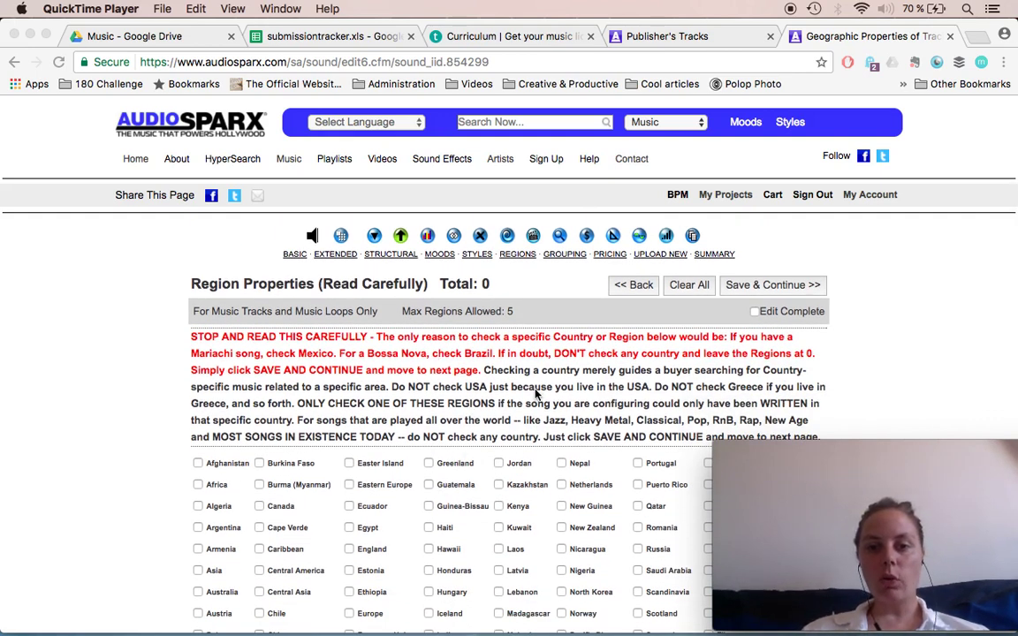
scroll(535, 395, "up", 2)
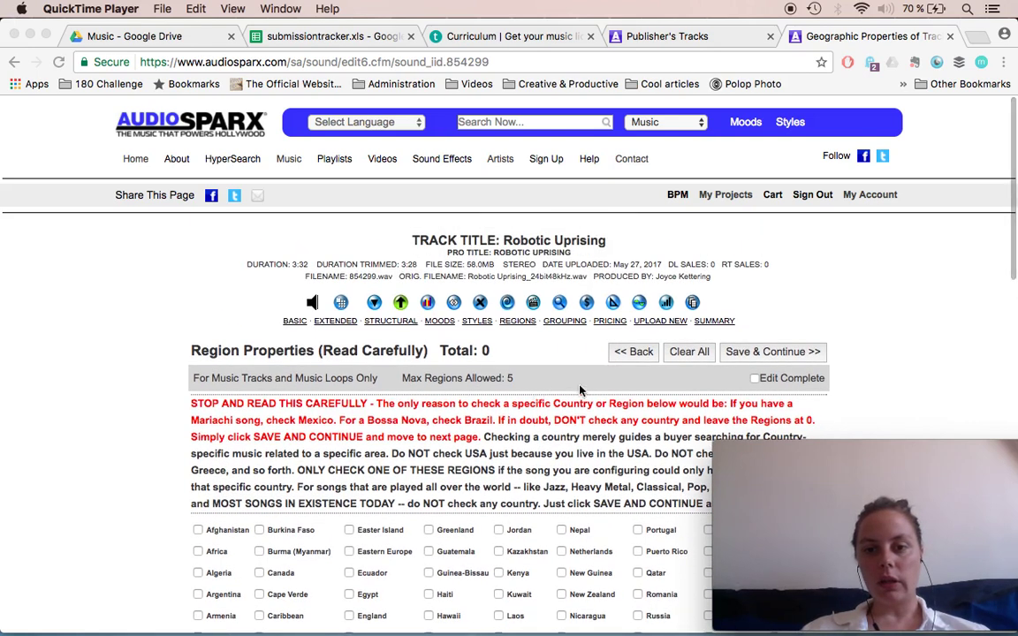
left_click(791, 355)
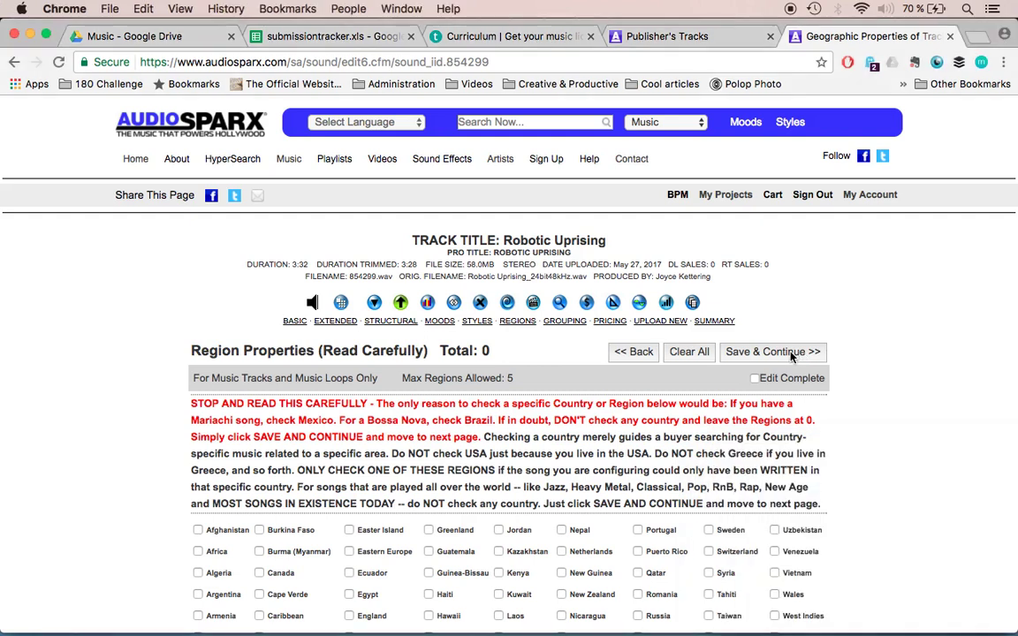
left_click(788, 355)
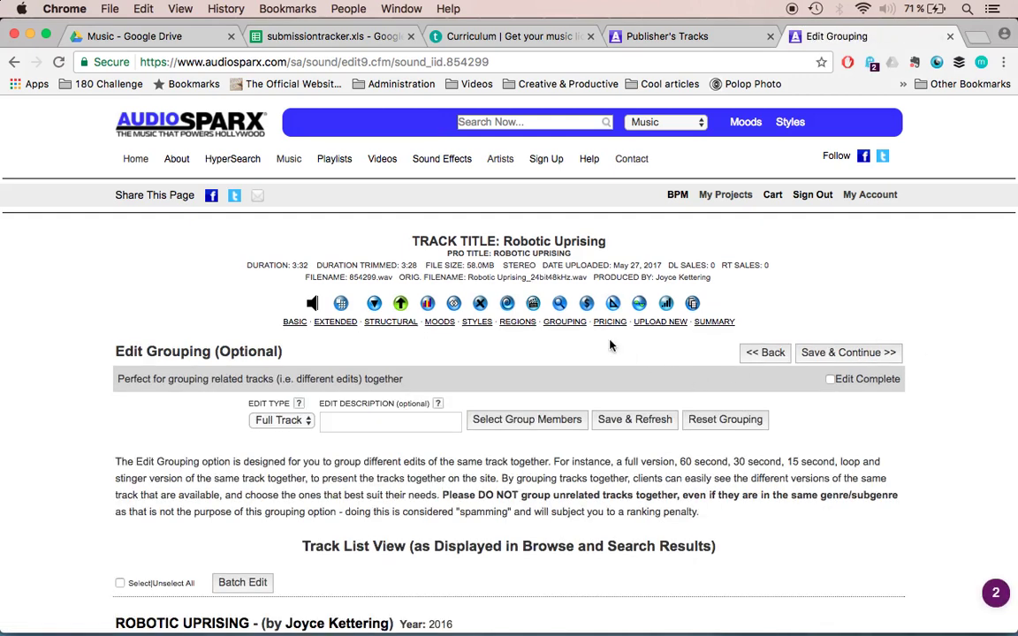
- Look through the edit type options, keep Full Track, and save the grouping to continue to the pricing
scroll(123, 377, "down", 5)
scroll(123, 376, "up", 5)
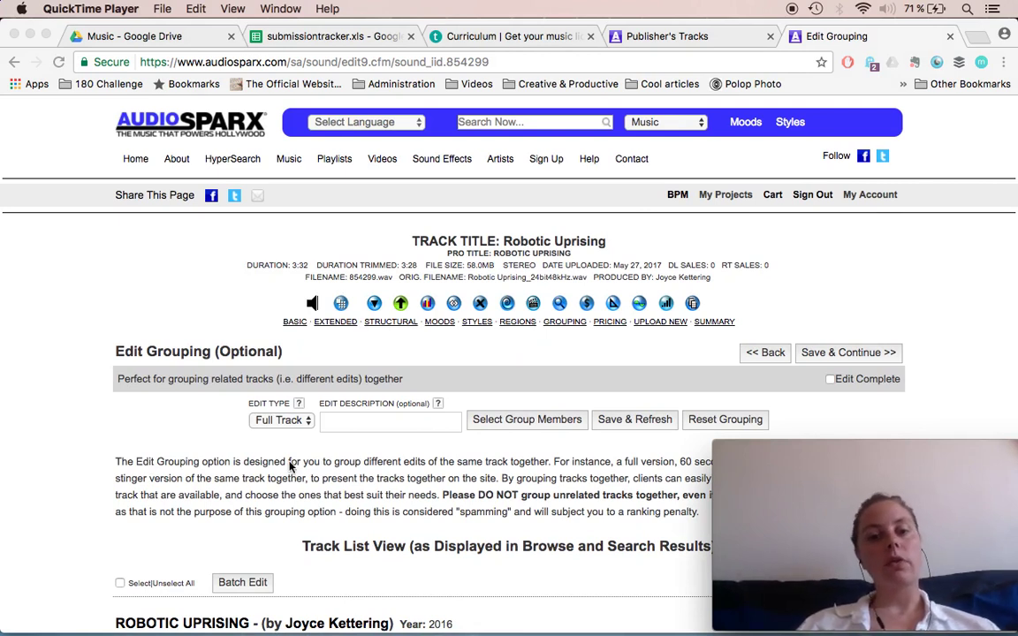
left_click(298, 423)
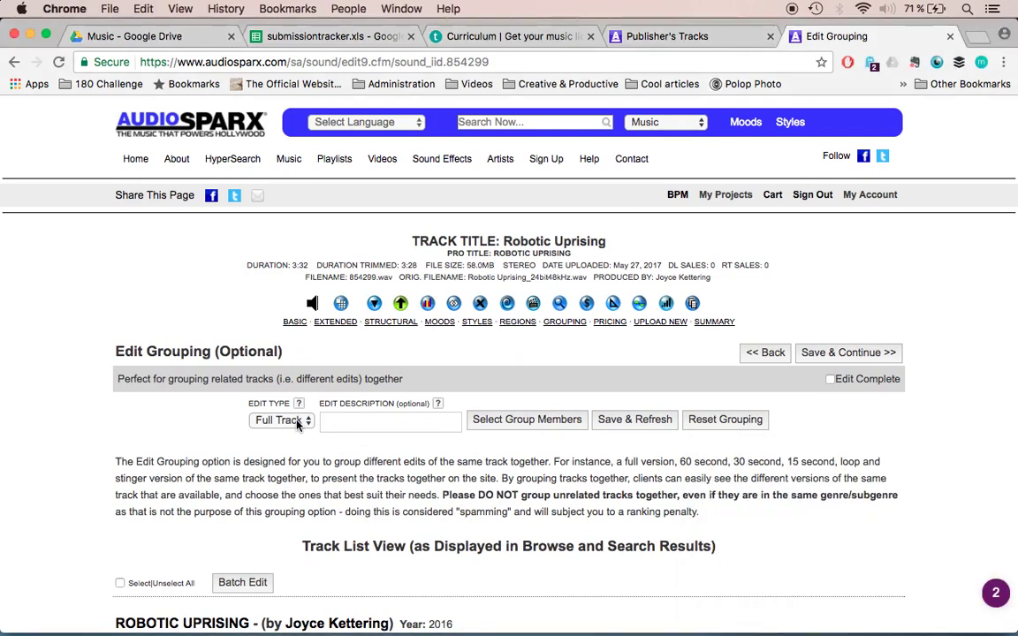
left_click(298, 423)
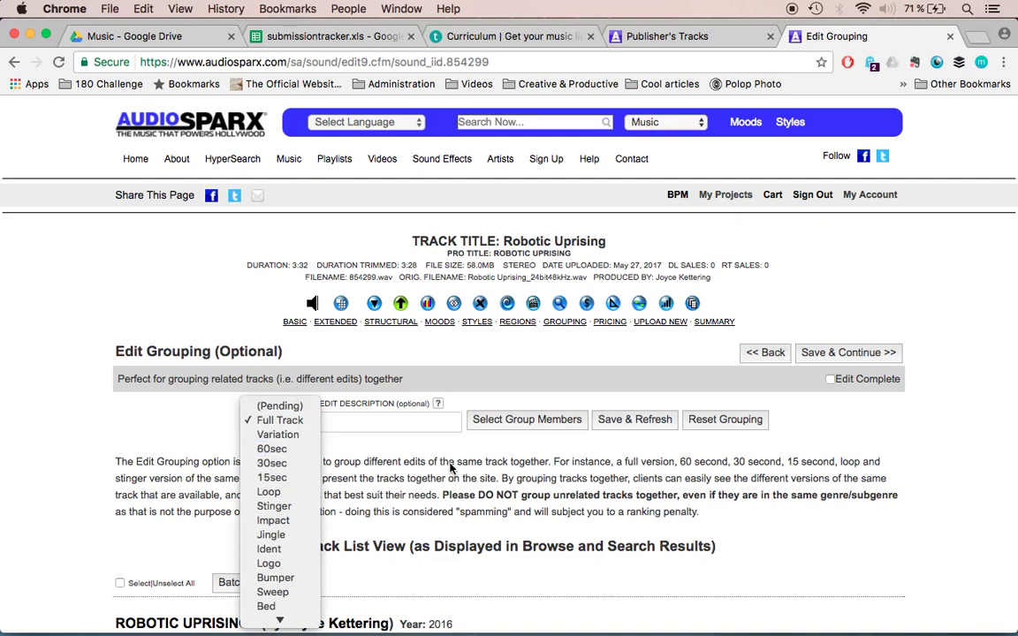
left_click(407, 422)
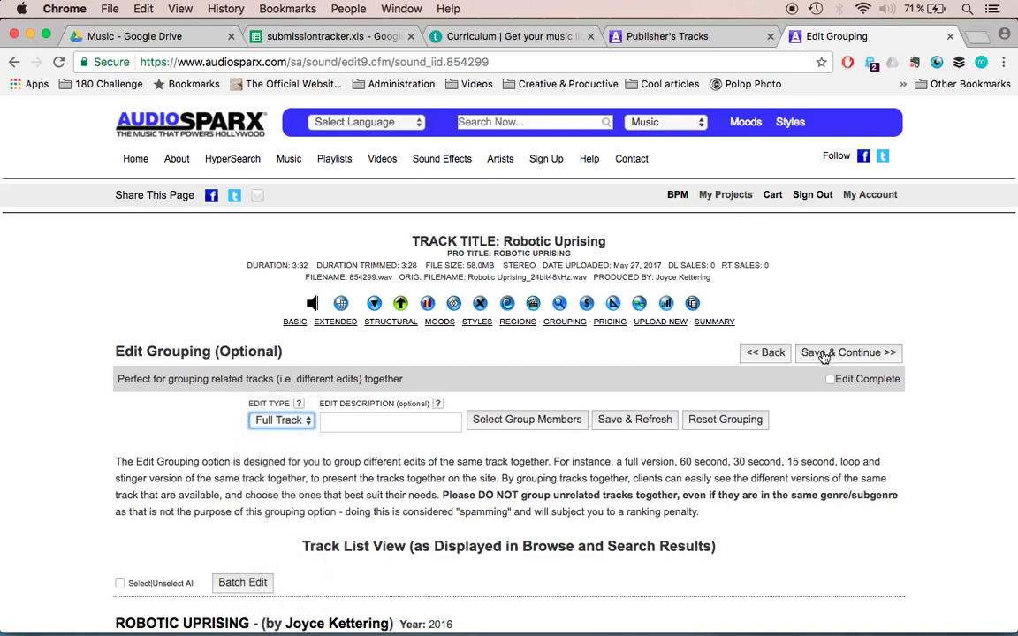
scroll(601, 416, "down", 3)
scroll(386, 500, "up", 3)
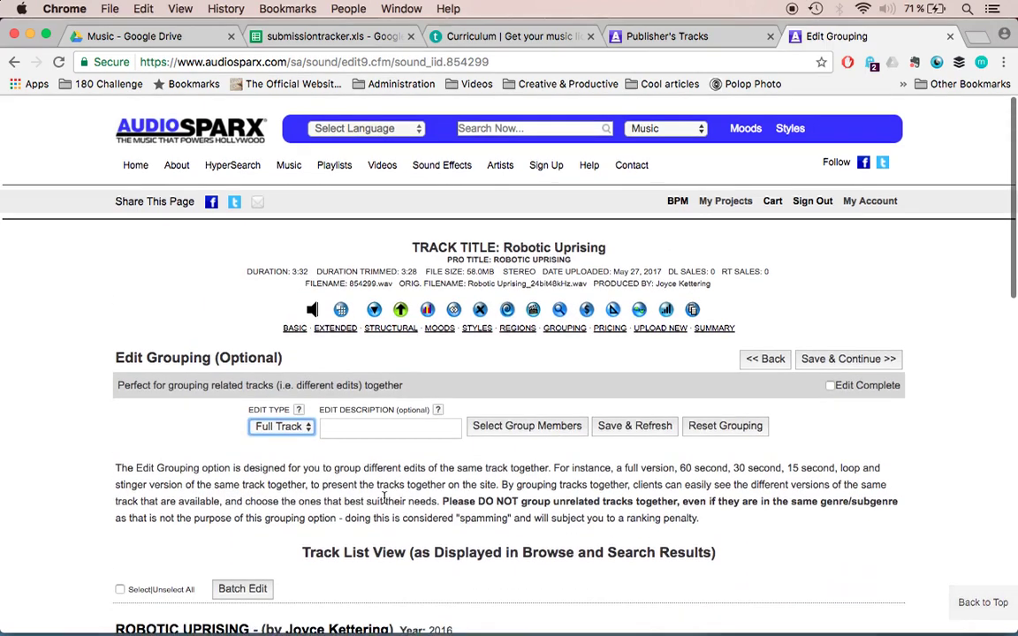
scroll(386, 501, "down", 1)
left_click(814, 355)
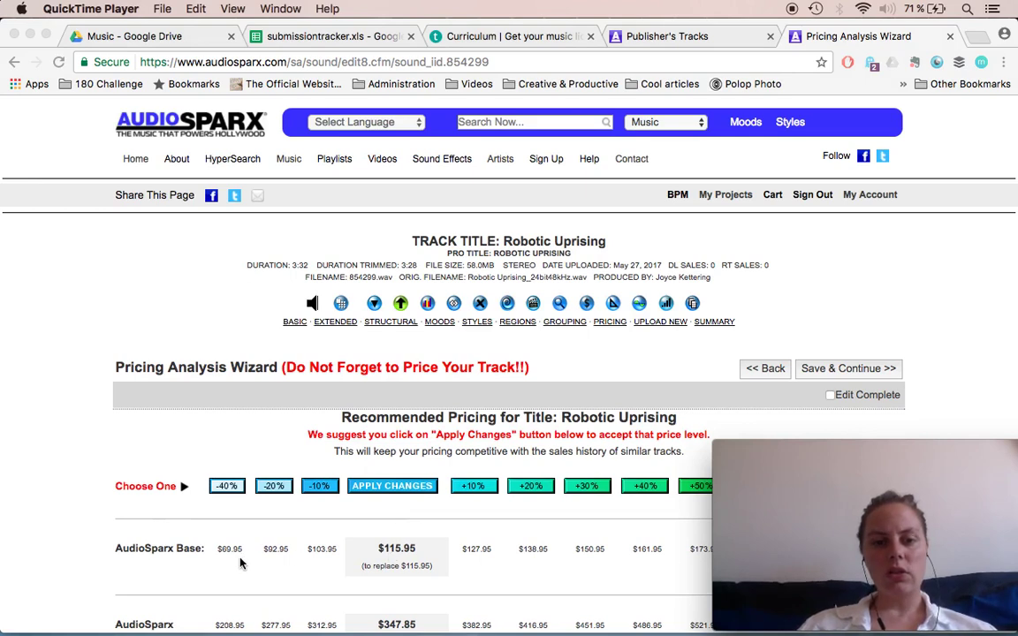
- Review the recommended AudioSparx base, buyout and minimum prices for Robotic Uprising in the Pricing Analysis Wizard
scroll(424, 550, "down", 2)
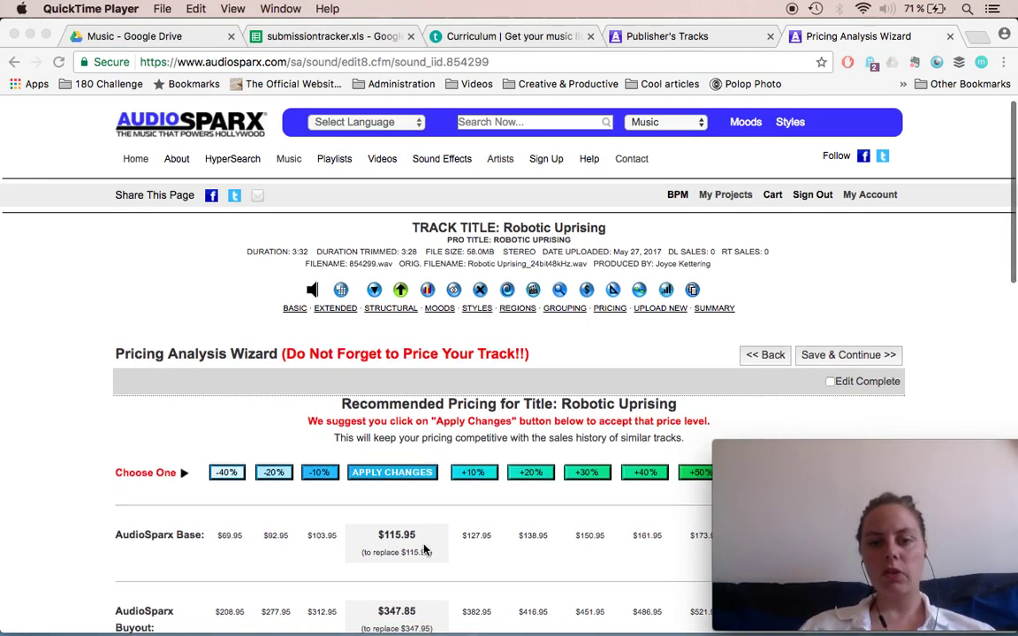
scroll(412, 428, "down", 1)
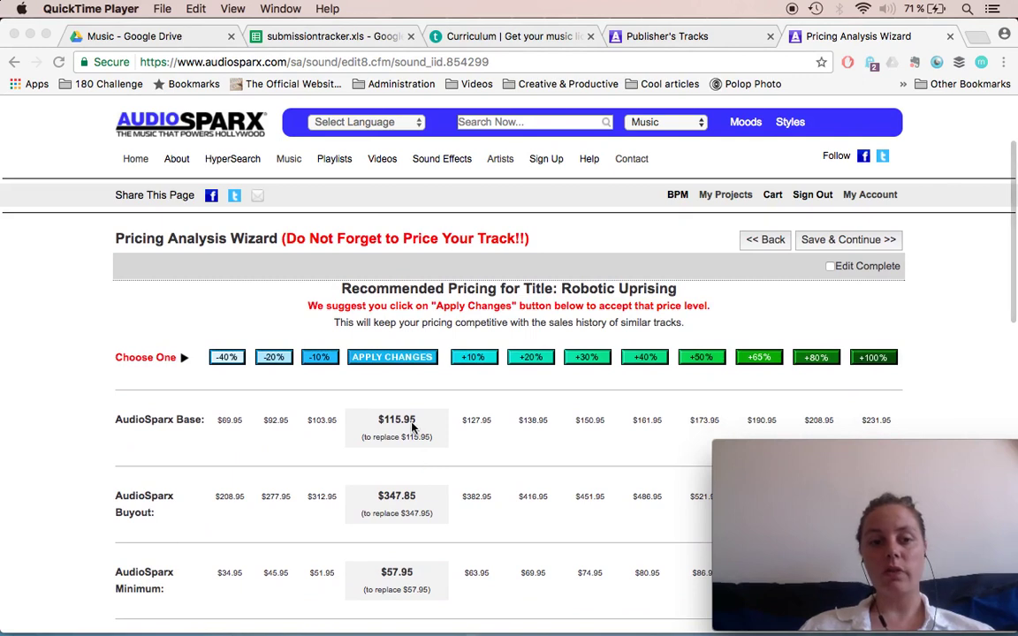
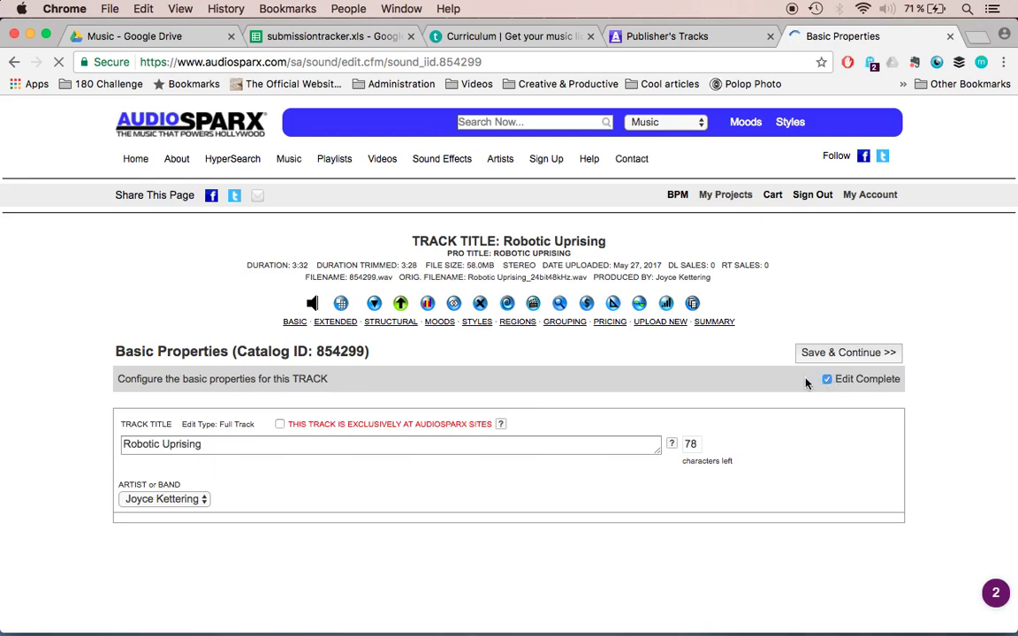
- Try to save the basic properties with Edit Complete ticked, and return to the basic properties form
left_click(849, 353)
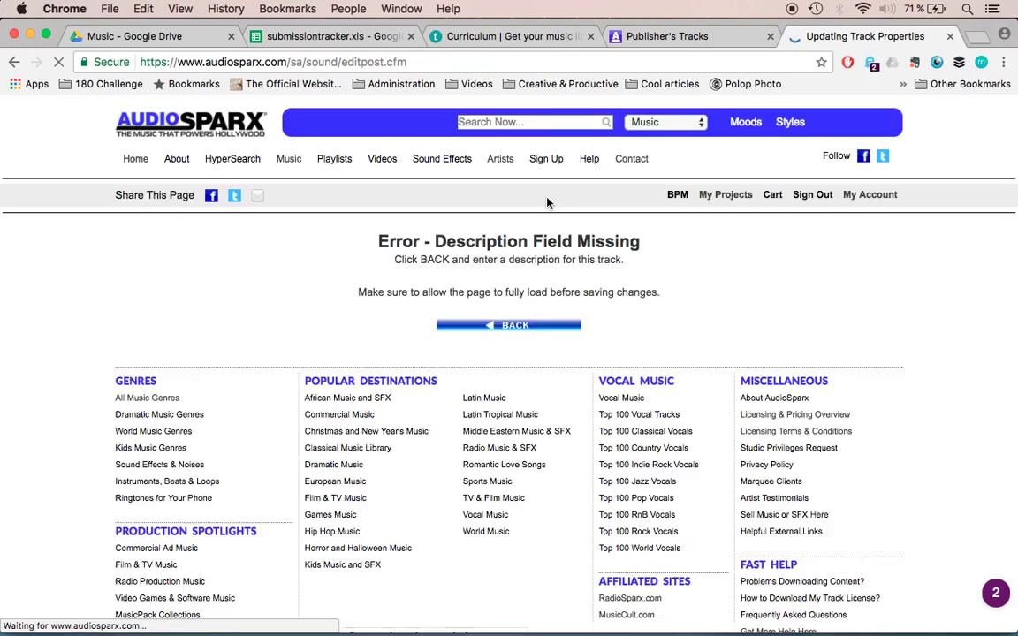
left_click(514, 327)
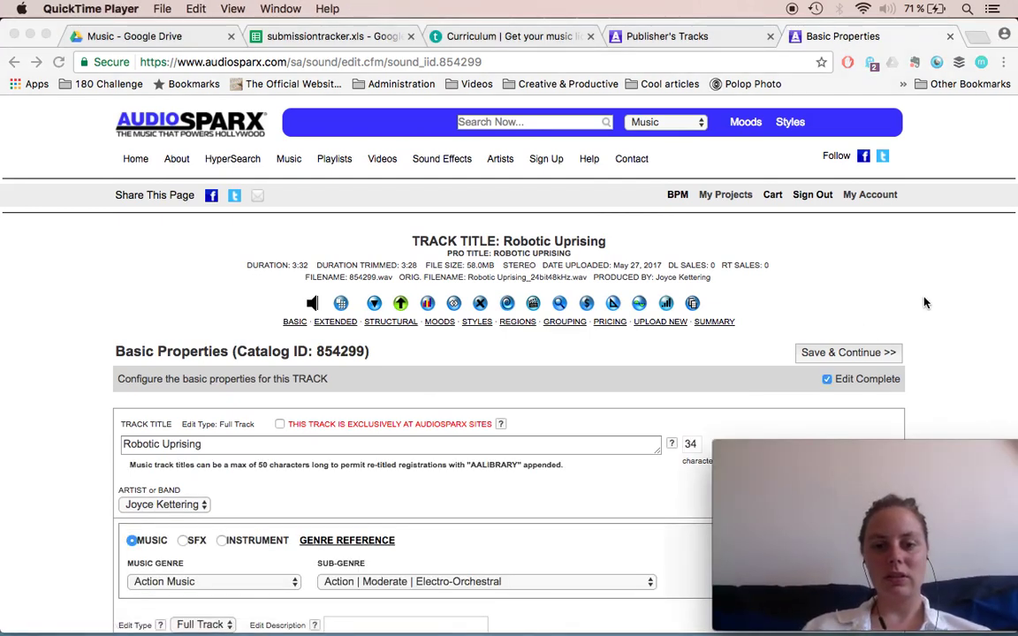
- Recheck the track's description, keywords and pricing in the basic properties, and save with Edit Complete ticked to continue to the extended properties
scroll(612, 359, "down", 10)
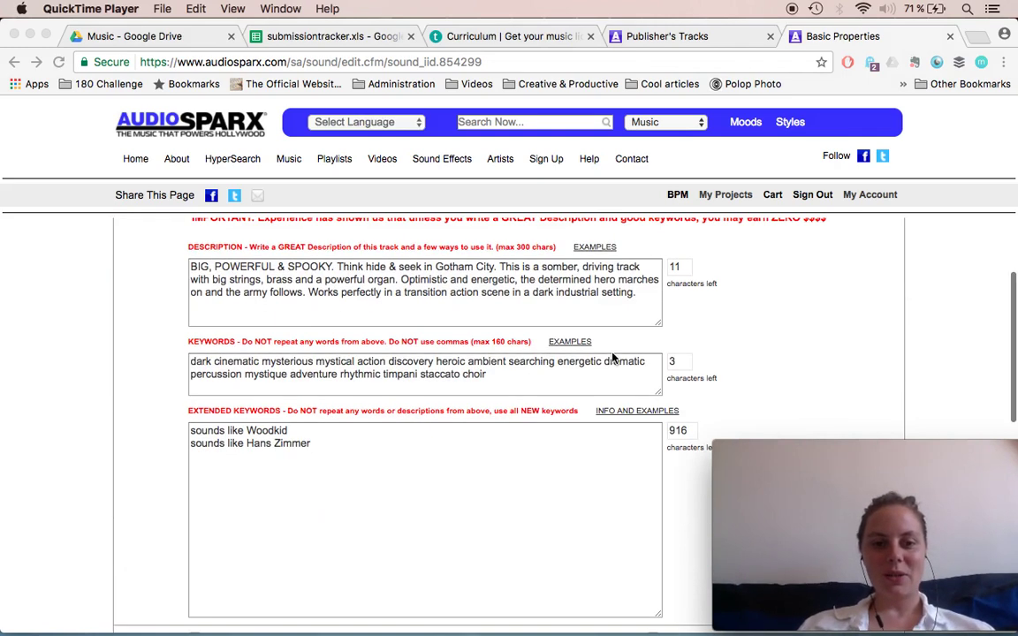
left_click(518, 303)
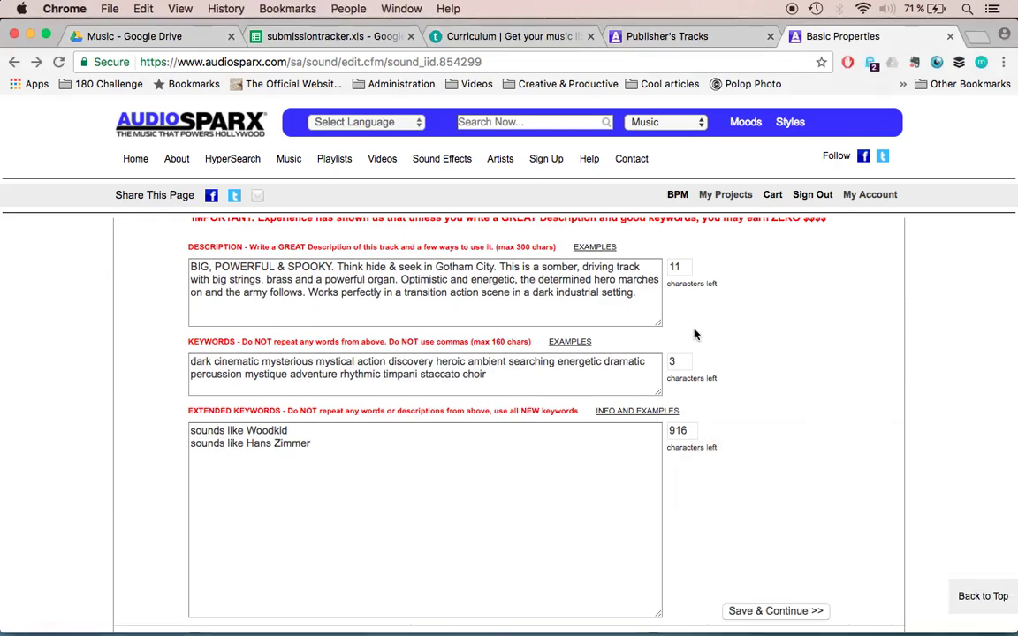
scroll(694, 334, "down", 2)
scroll(694, 334, "up", 2)
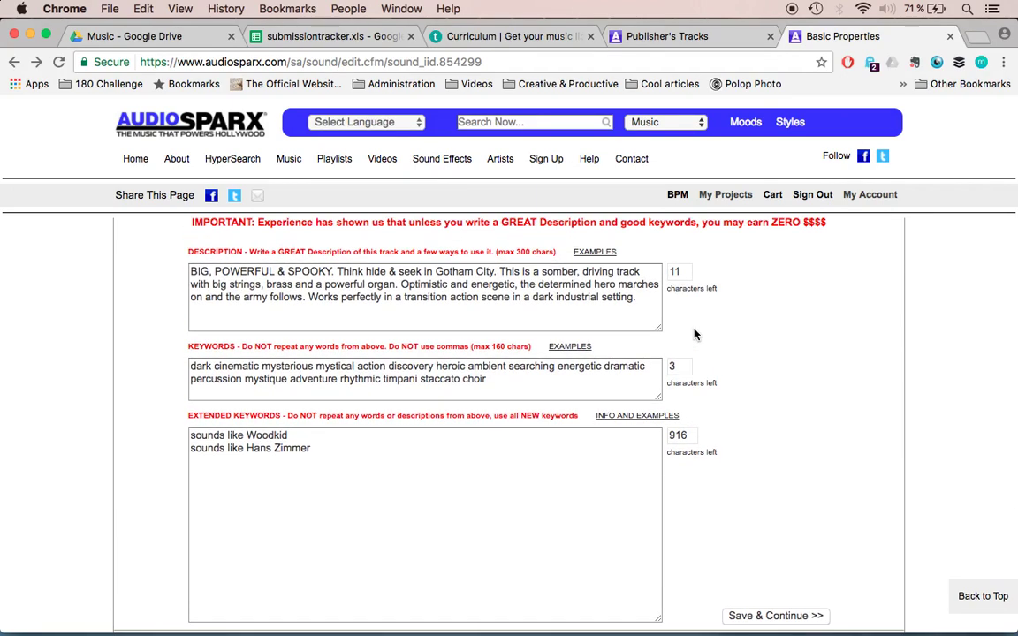
scroll(694, 334, "up", 10)
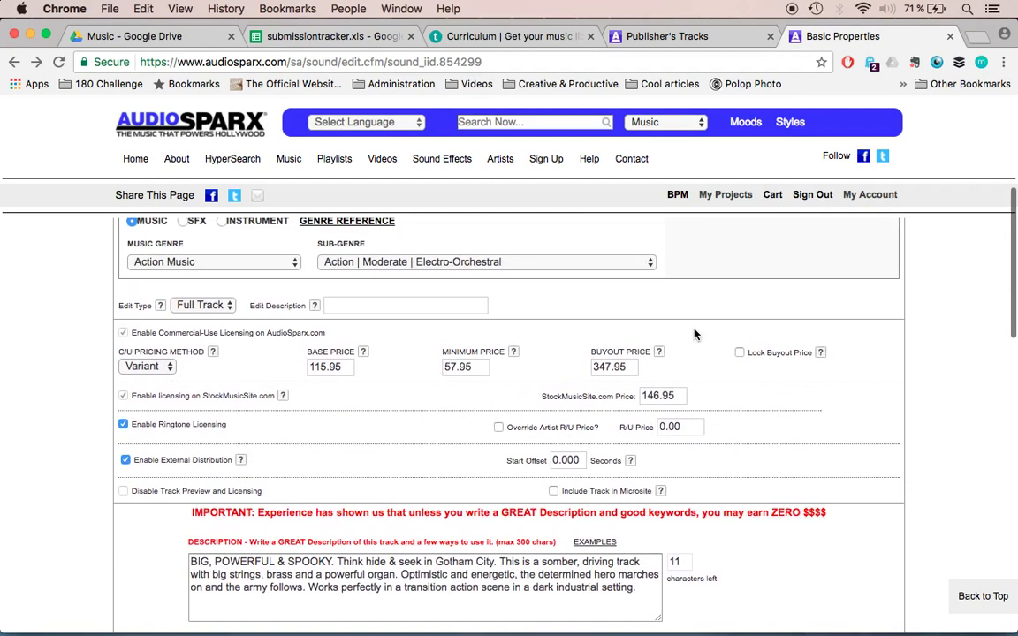
scroll(694, 334, "up", 2)
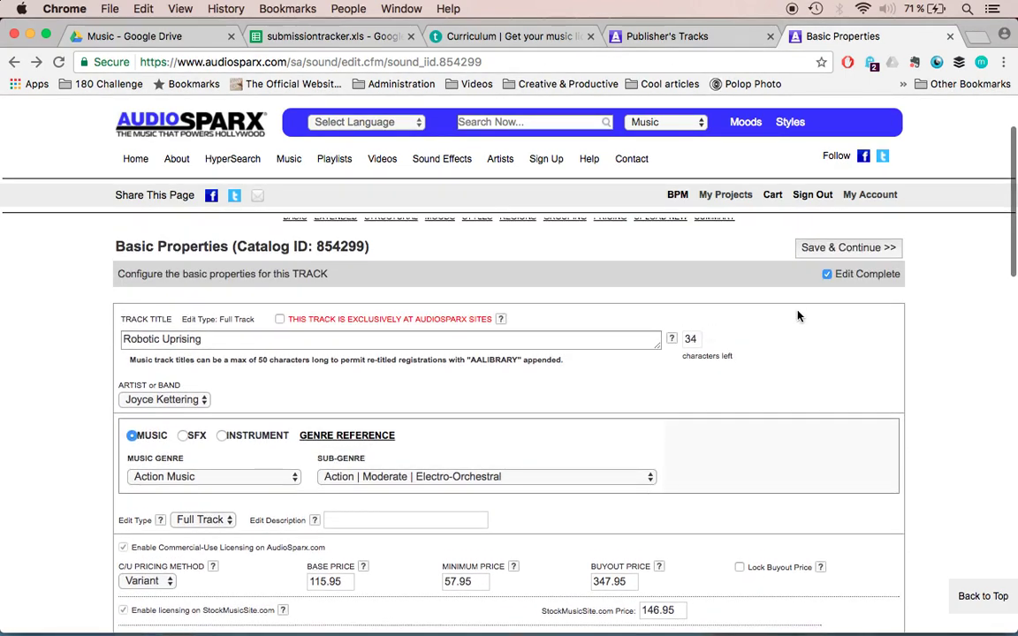
left_click(864, 252)
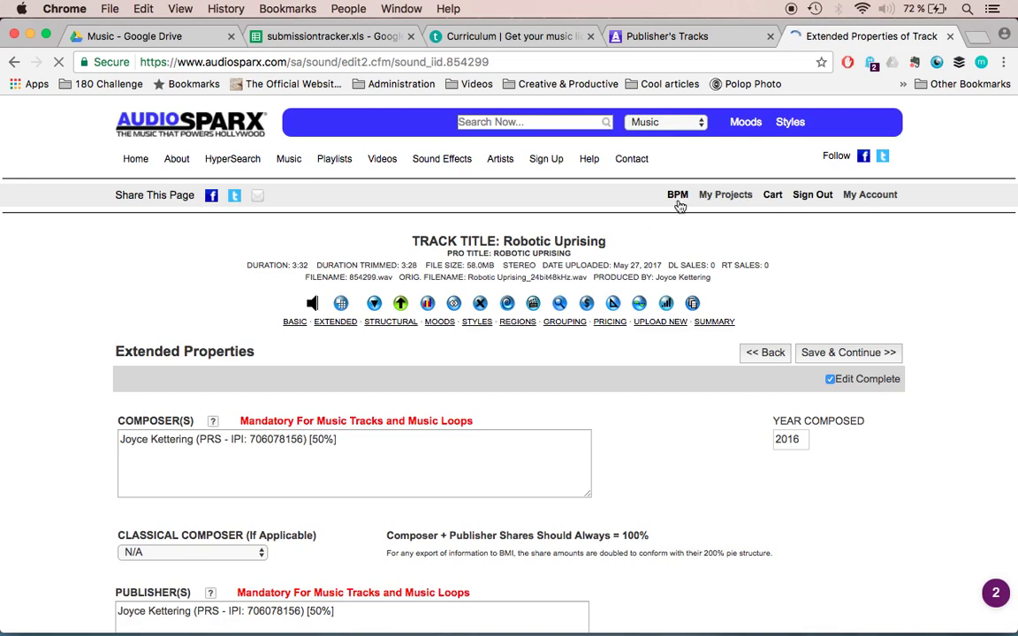
left_click(729, 199)
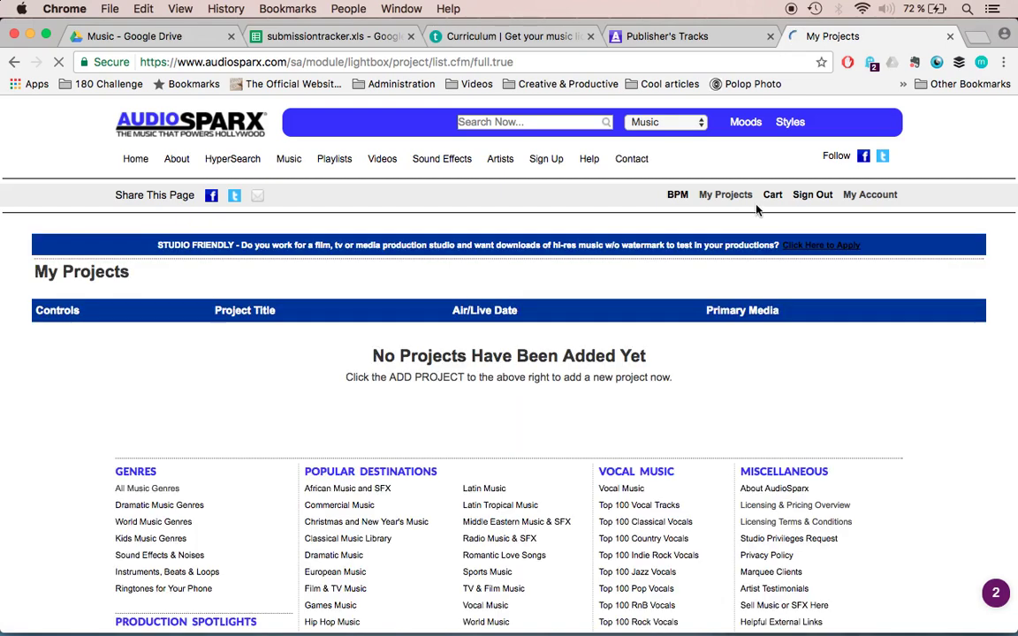
mouse_move(367, 168)
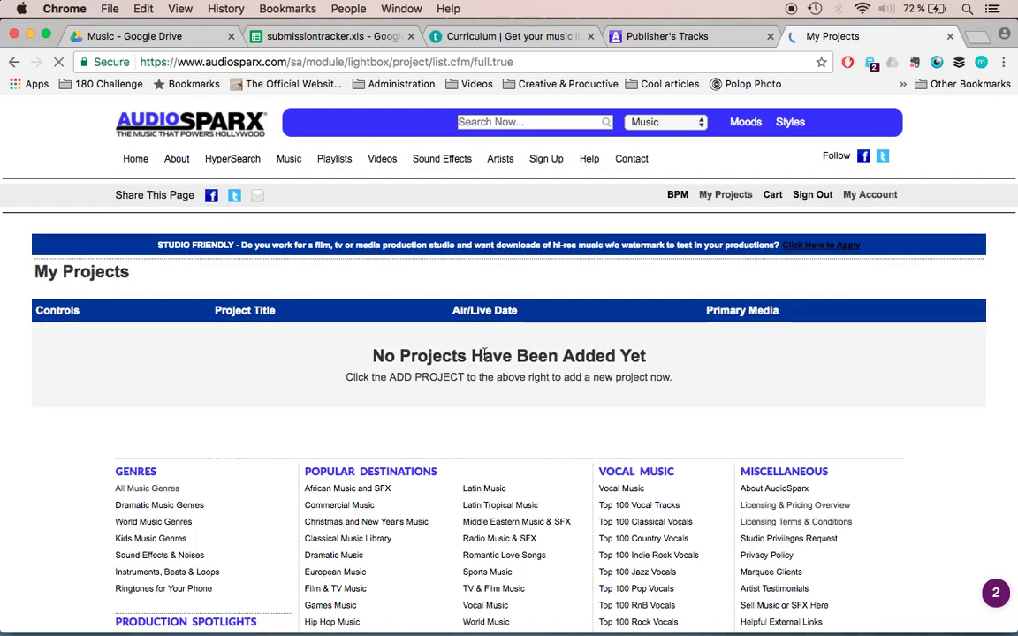
scroll(653, 304, "down", 5)
scroll(652, 304, "up", 3)
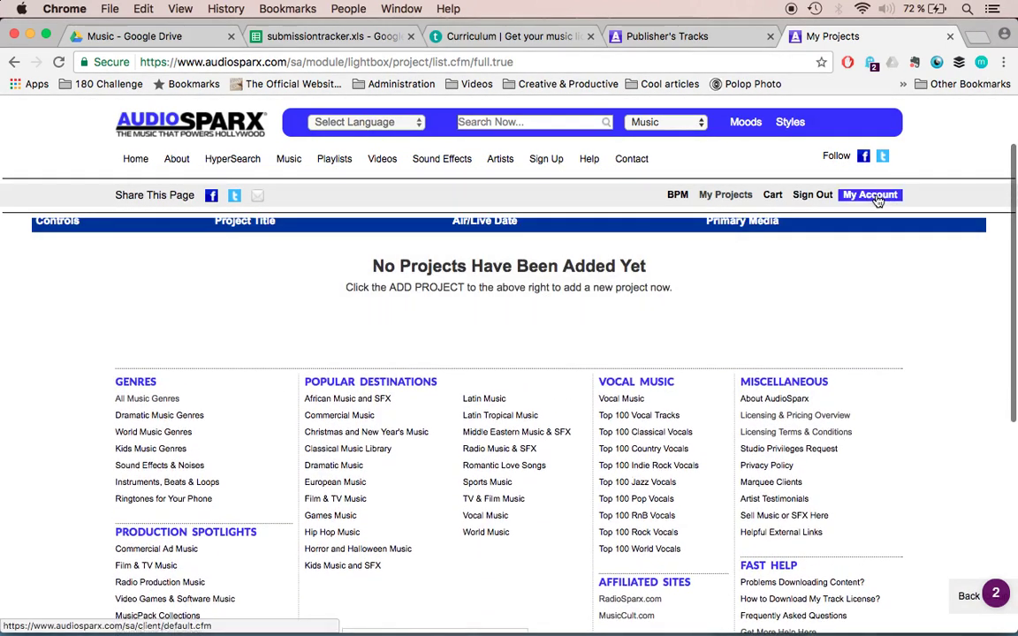
- Open the Track Administration list from the account's vendor menu
left_click(875, 196)
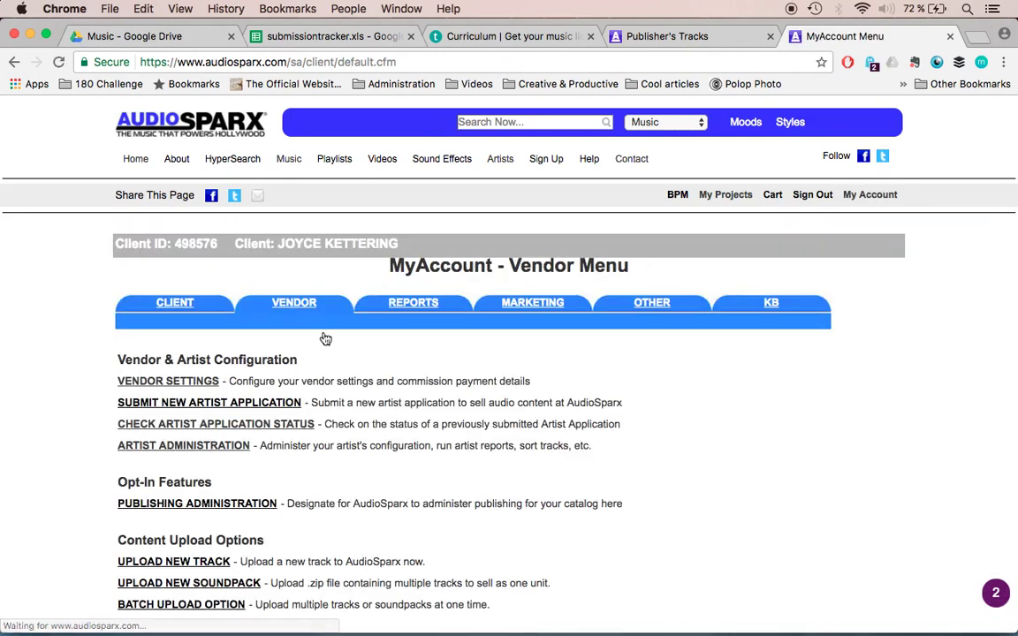
scroll(281, 358, "down", 4)
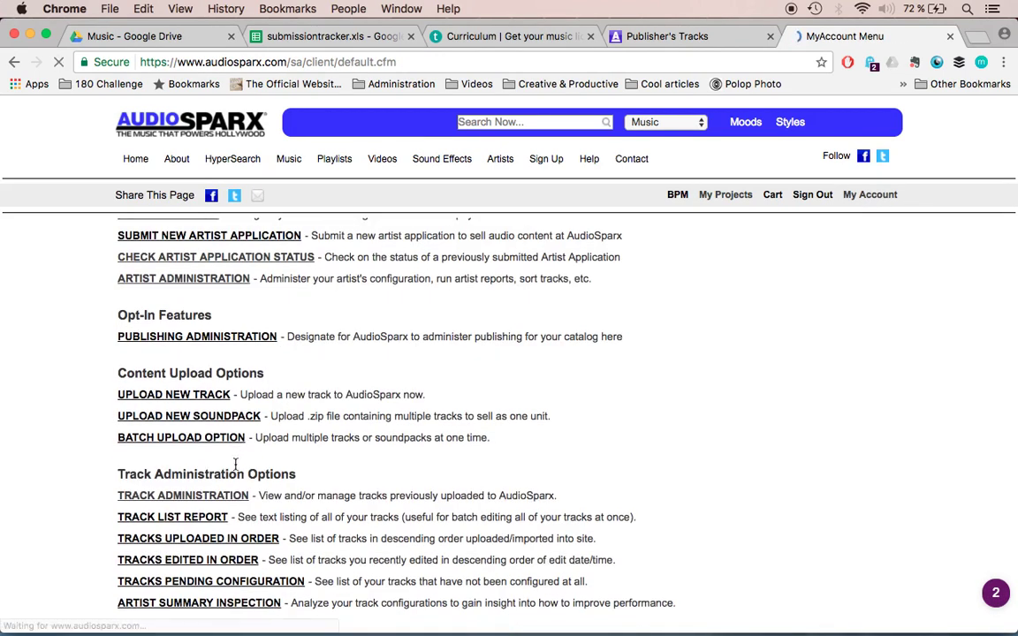
left_click(202, 500)
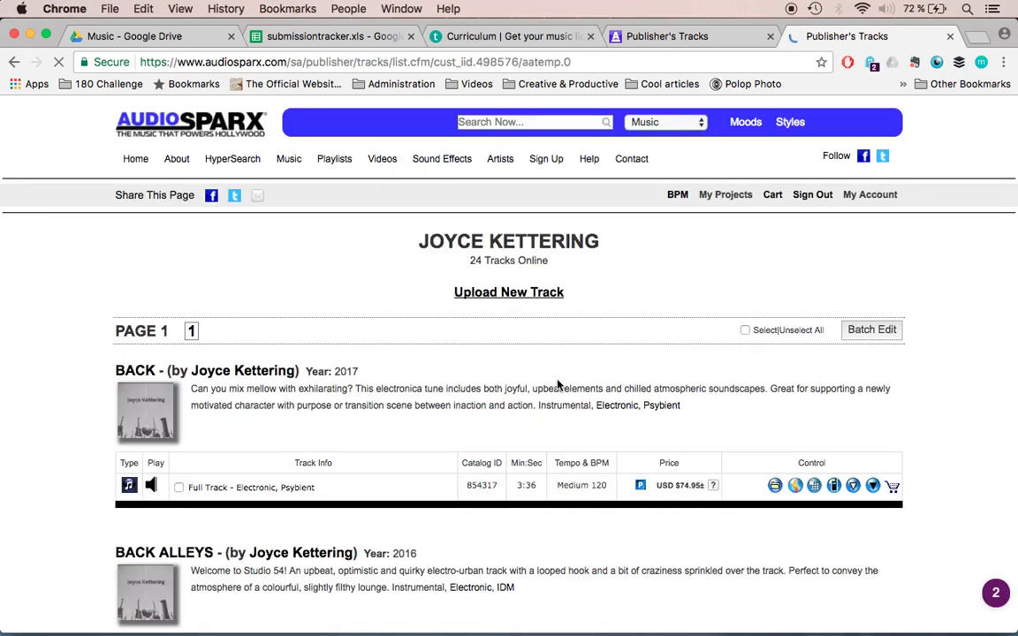
- Find Robotic Uprising in the track list by searching the page for "robo", and compare its edit status icon with the neighbouring tracks
key("super+f")
type("robo")
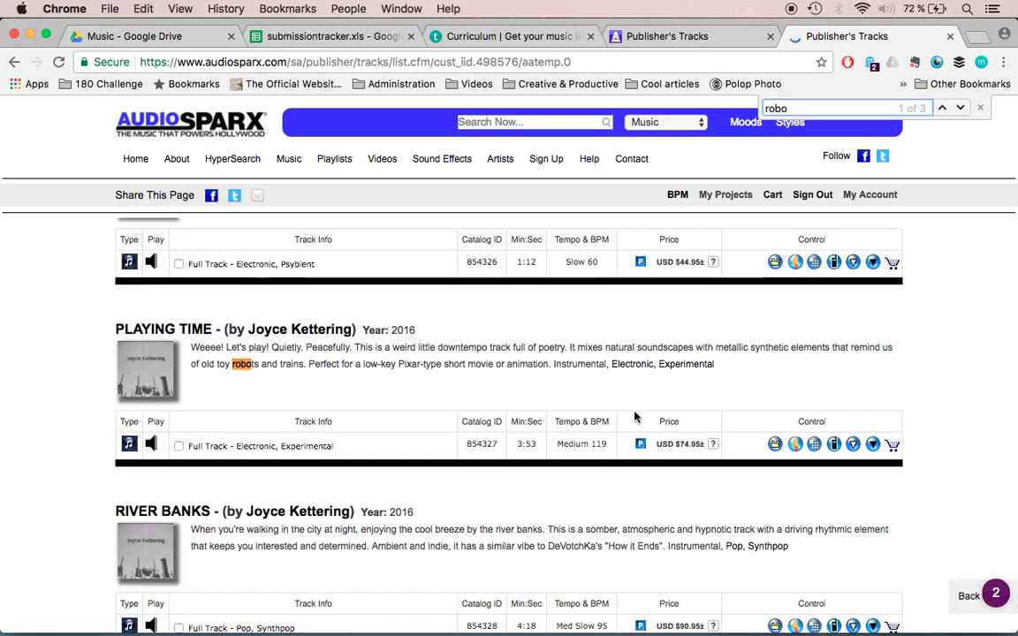
key("Return")
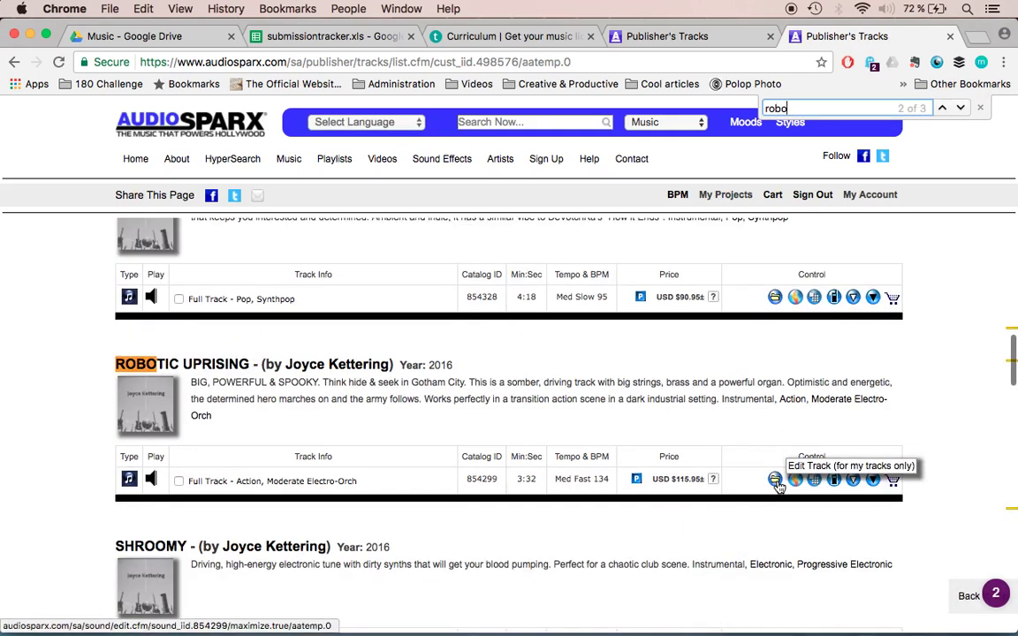
scroll(775, 484, "down", 3)
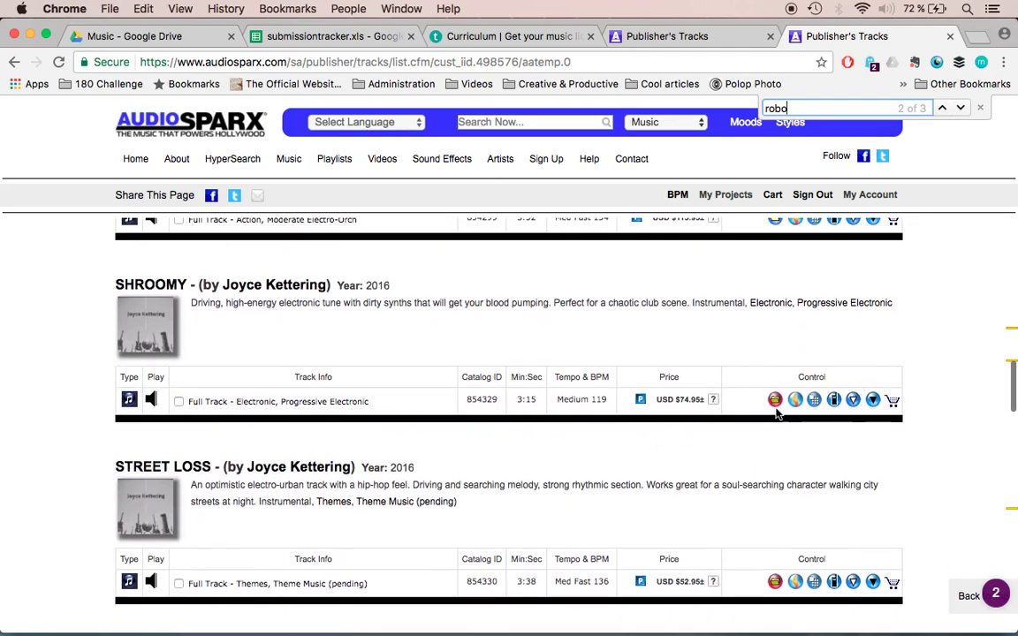
scroll(773, 409, "up", 3)
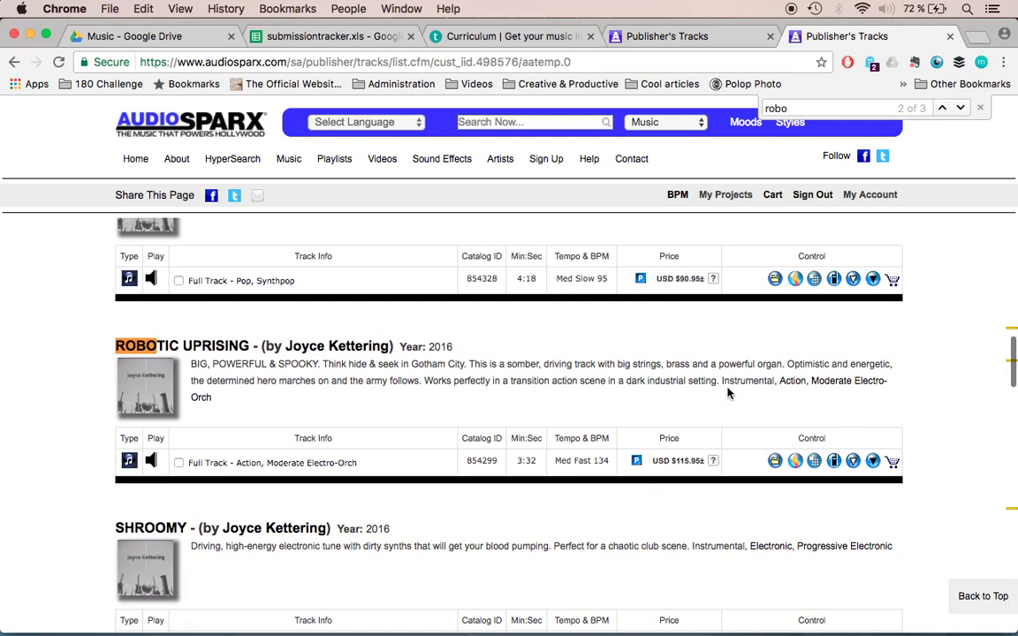
key("super+Tab")
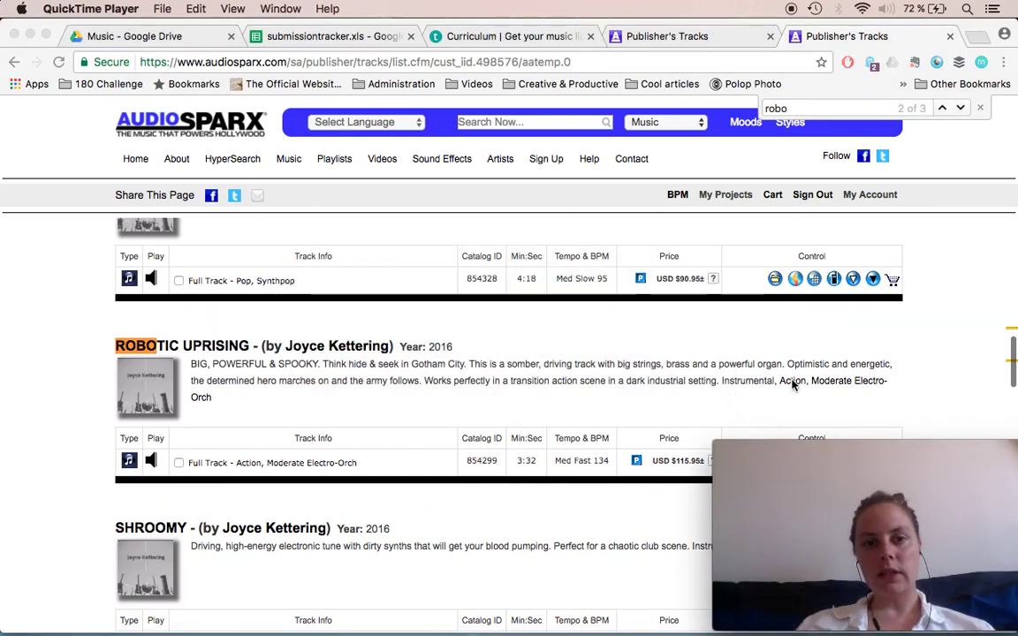